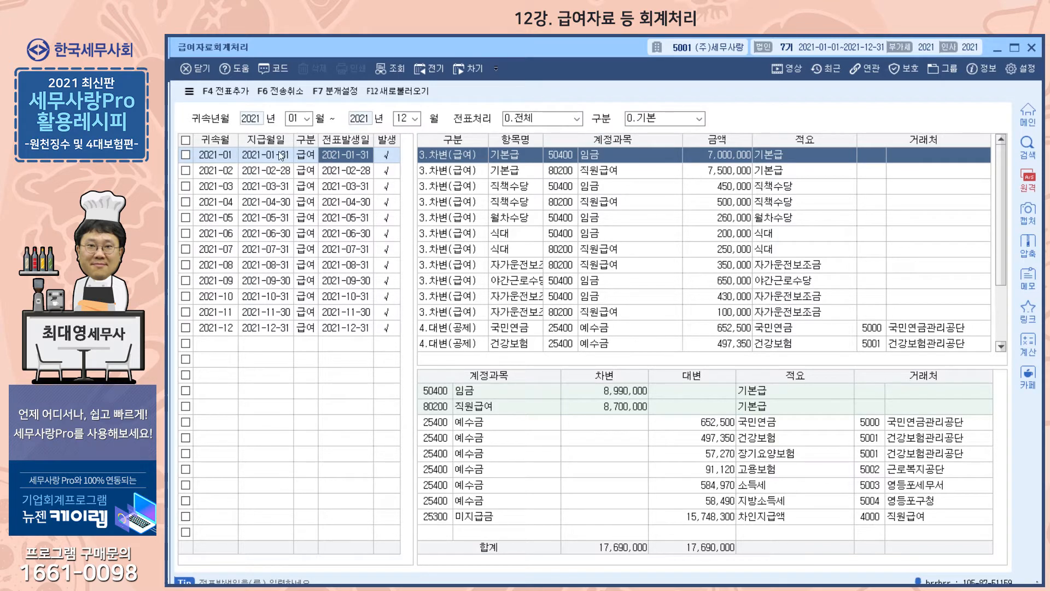
{"action": "left_click", "coordinate": [185, 141]}
{"action": "left_click", "coordinate": [280, 91]}
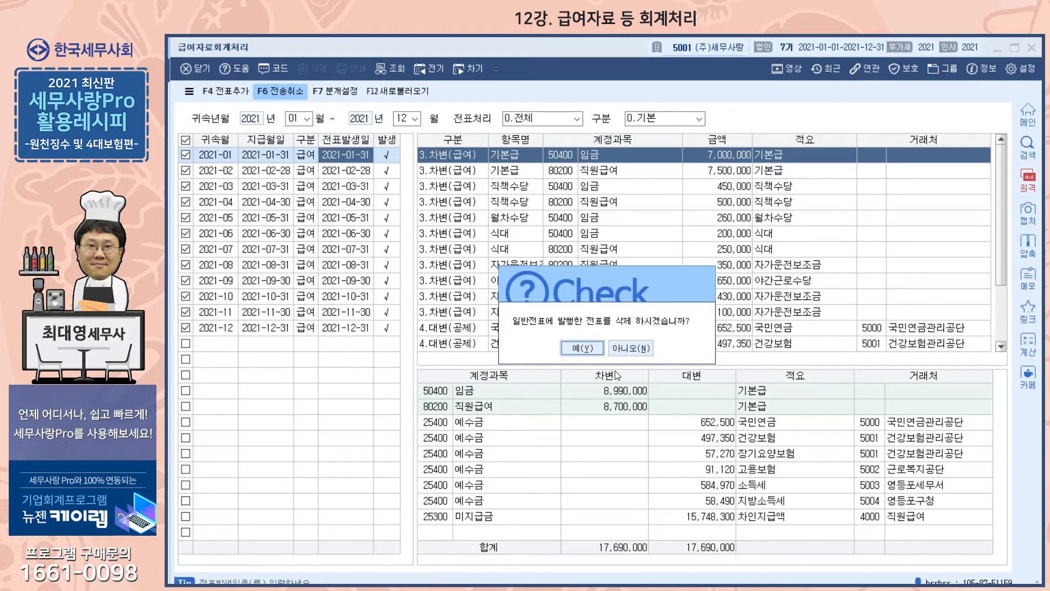
{"action": "left_click", "coordinate": [633, 350]}
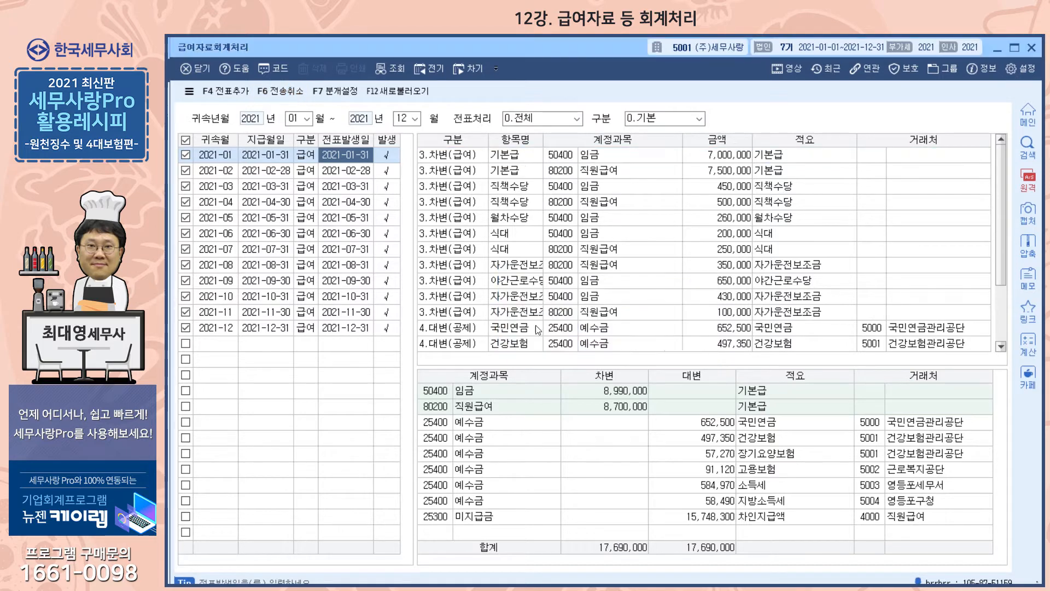
{"action": "left_click", "coordinate": [186, 140]}
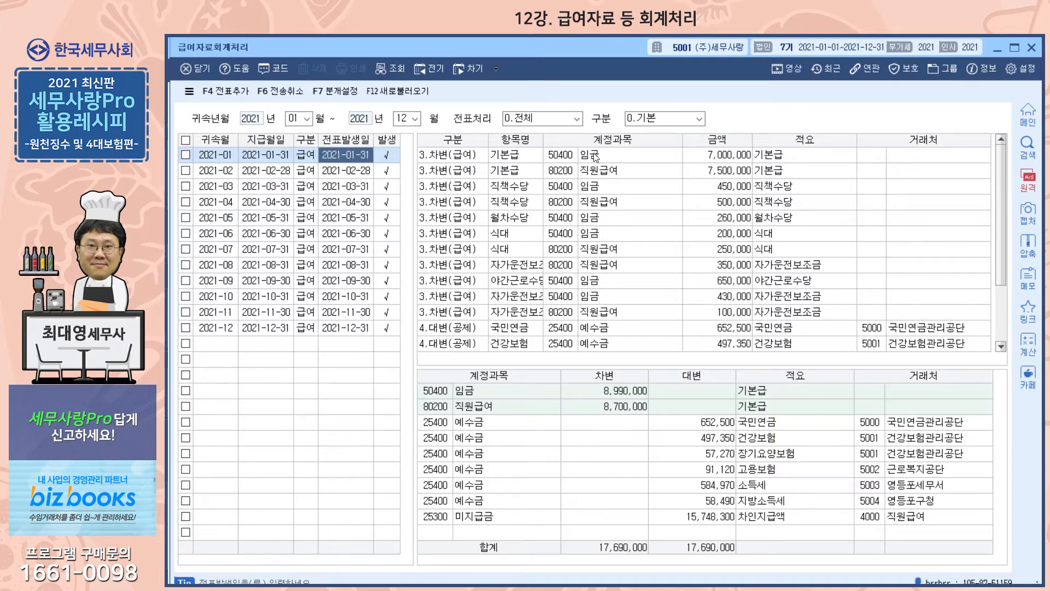
Compare the account codes assigned to the 기본급 and 직책수당 pay items of the January 2021 payroll entry
{"action": "left_click", "coordinate": [566, 154]}
{"action": "left_click", "coordinate": [567, 169]}
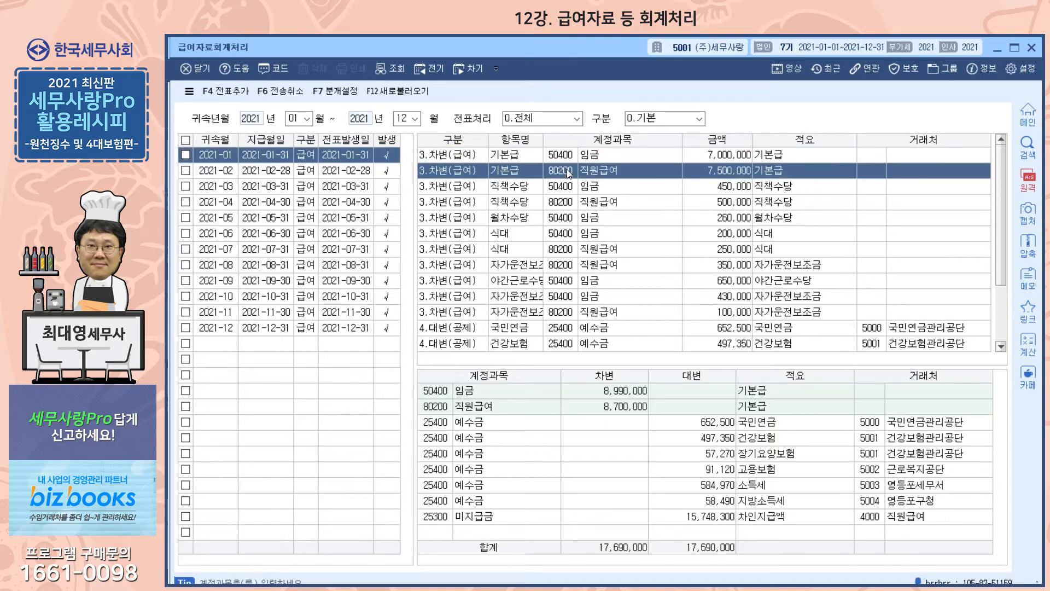
{"action": "left_click", "coordinate": [564, 187]}
{"action": "left_click", "coordinate": [562, 172]}
{"action": "left_click", "coordinate": [560, 155]}
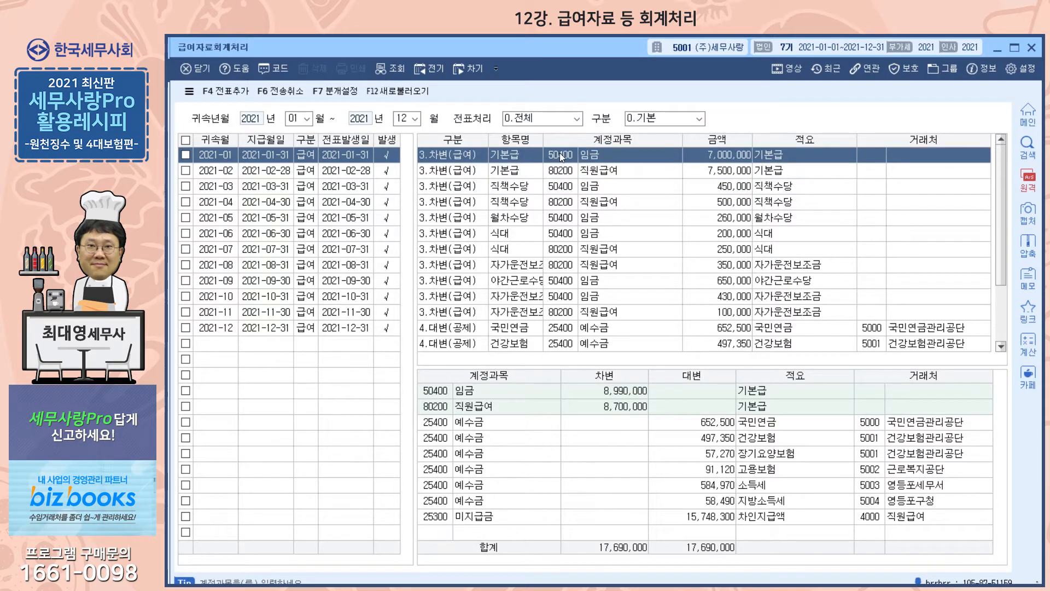
{"action": "left_click", "coordinate": [559, 171]}
{"action": "left_click", "coordinate": [560, 184]}
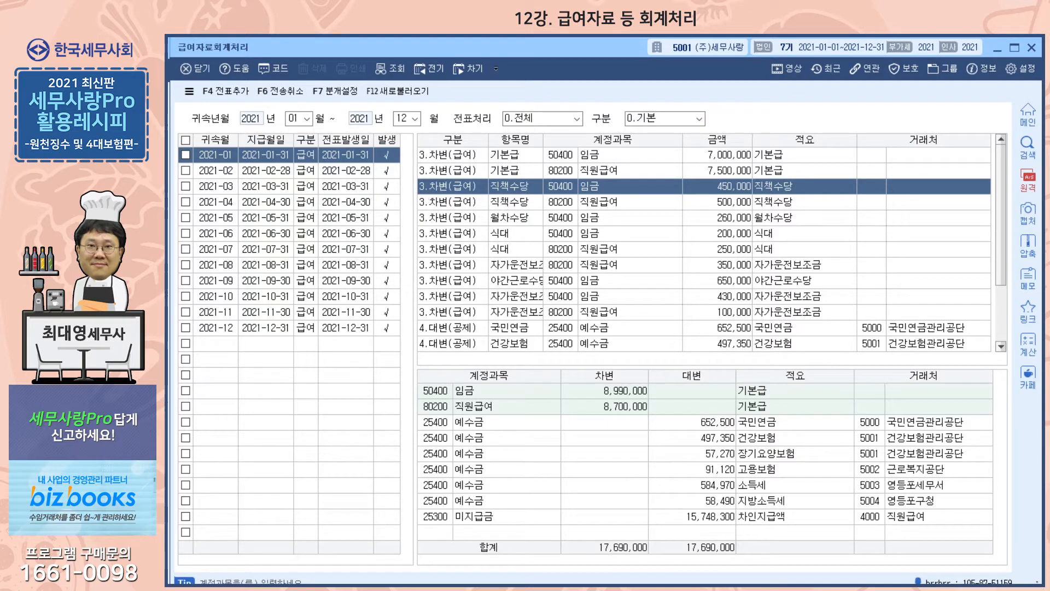
Check the salary and bonus accounting accounts in the first employee's additional details in 사원등록, and close the record
{"action": "key", "text": "Escape"}
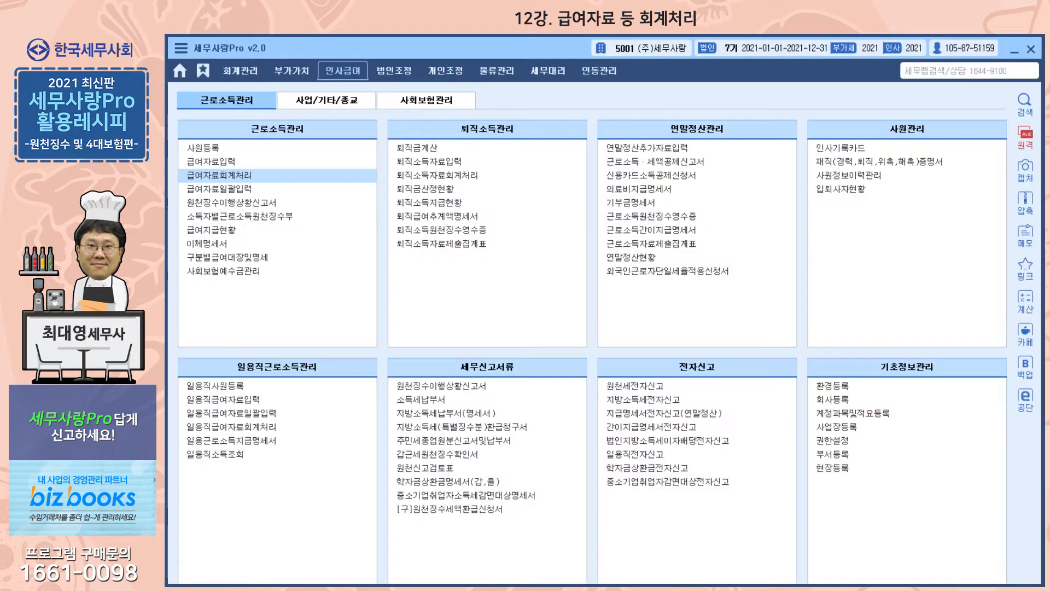
{"action": "left_click", "coordinate": [205, 147]}
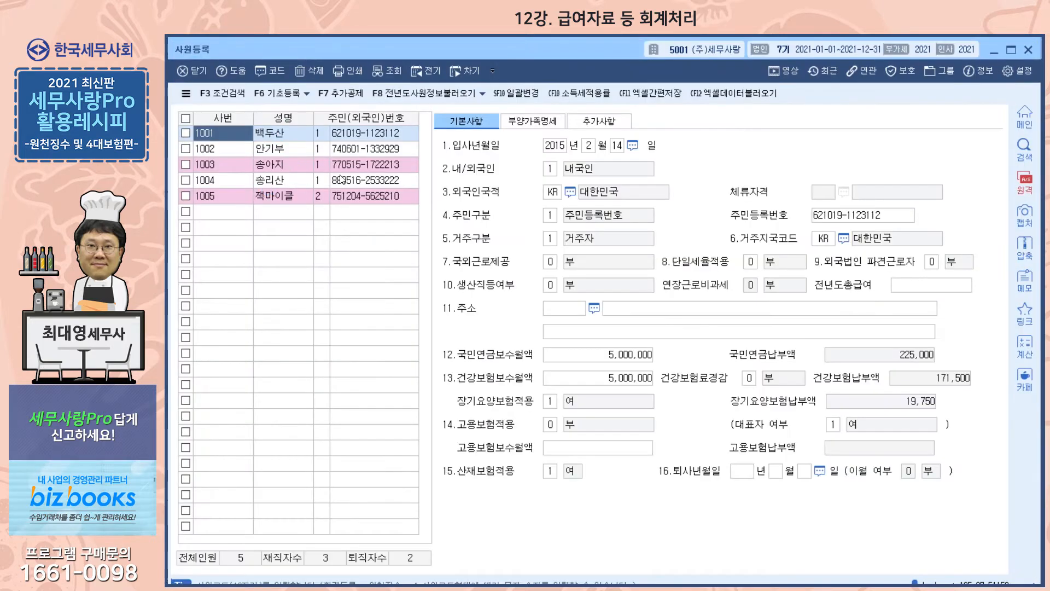
{"action": "left_click", "coordinate": [609, 127]}
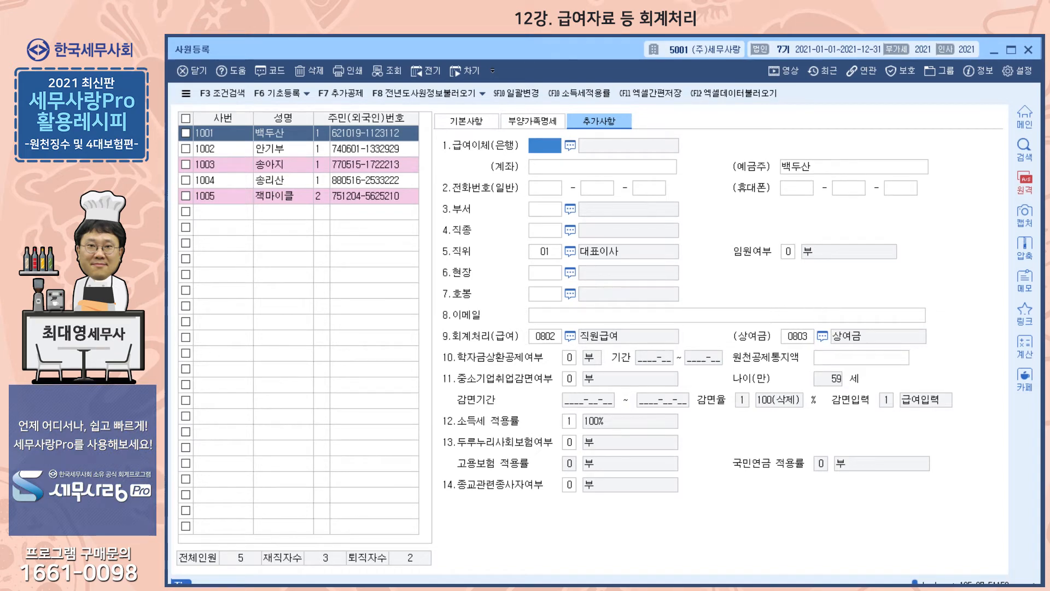
{"action": "key", "text": "Escape"}
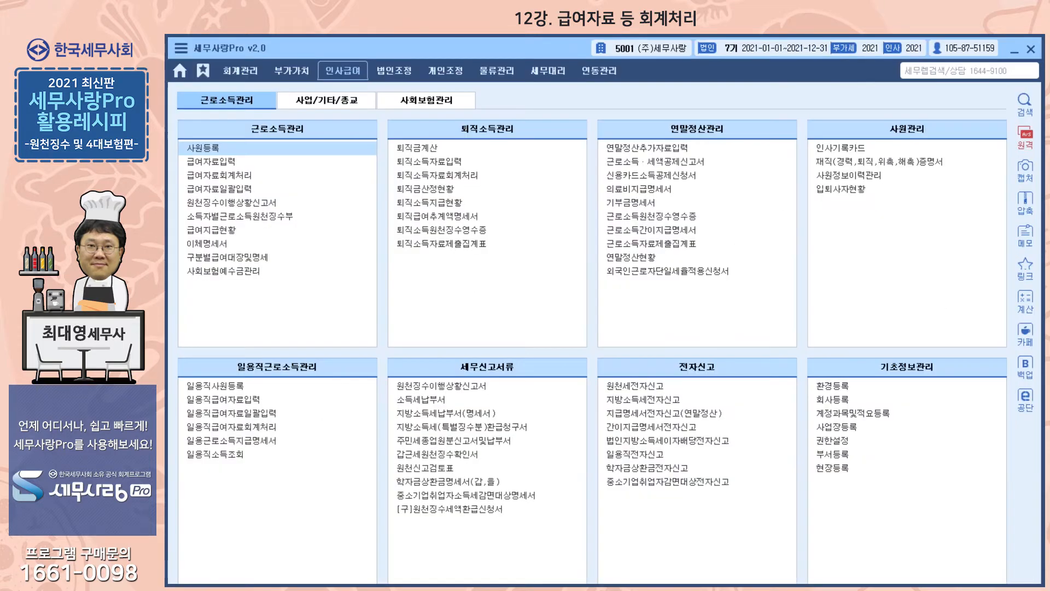
Return to 급여자료회계처리 and review the vendors assigned to the 국민연금 and 건강보험 deductions
{"action": "left_click", "coordinate": [232, 175]}
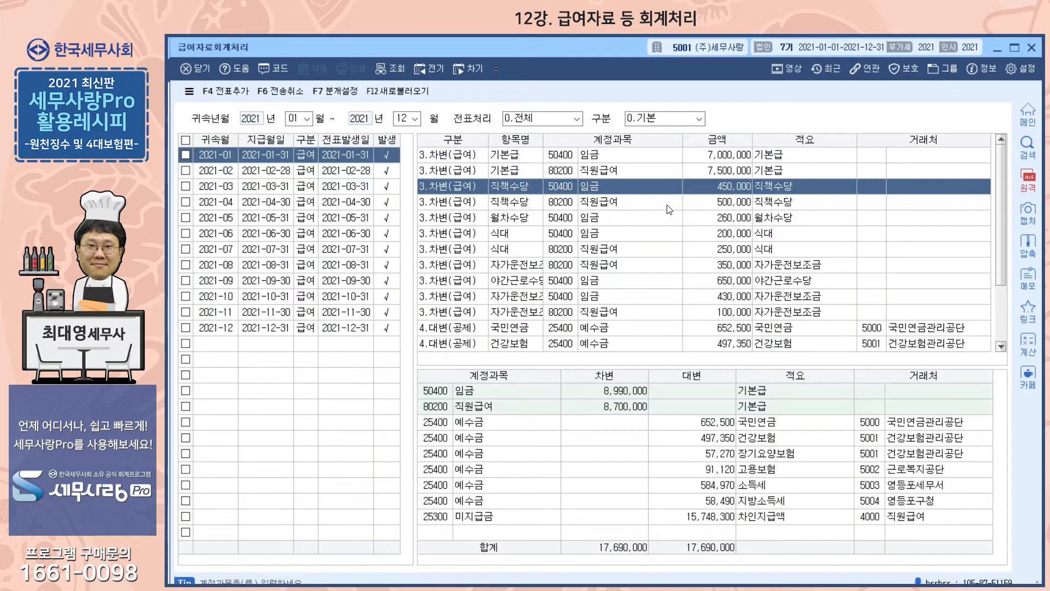
{"action": "left_click", "coordinate": [878, 329]}
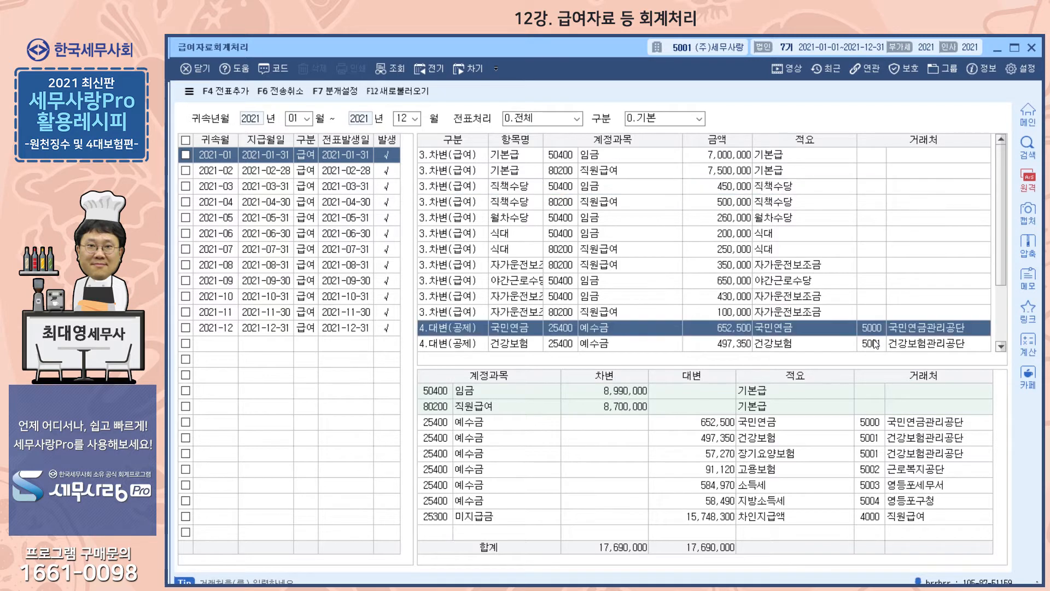
{"action": "left_click", "coordinate": [875, 343]}
{"action": "left_click", "coordinate": [852, 429]}
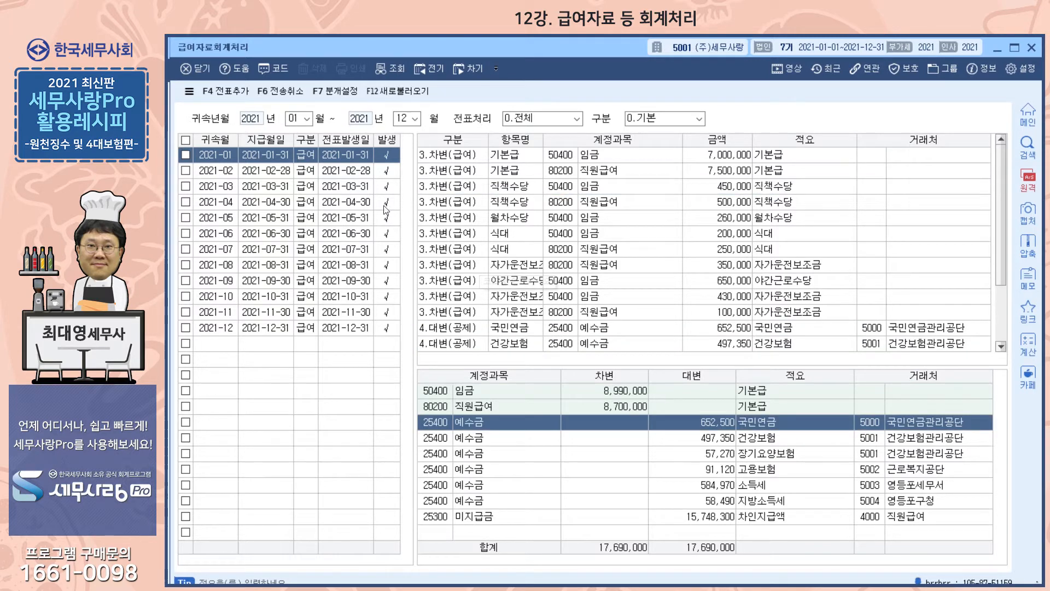
{"action": "left_click", "coordinate": [186, 141]}
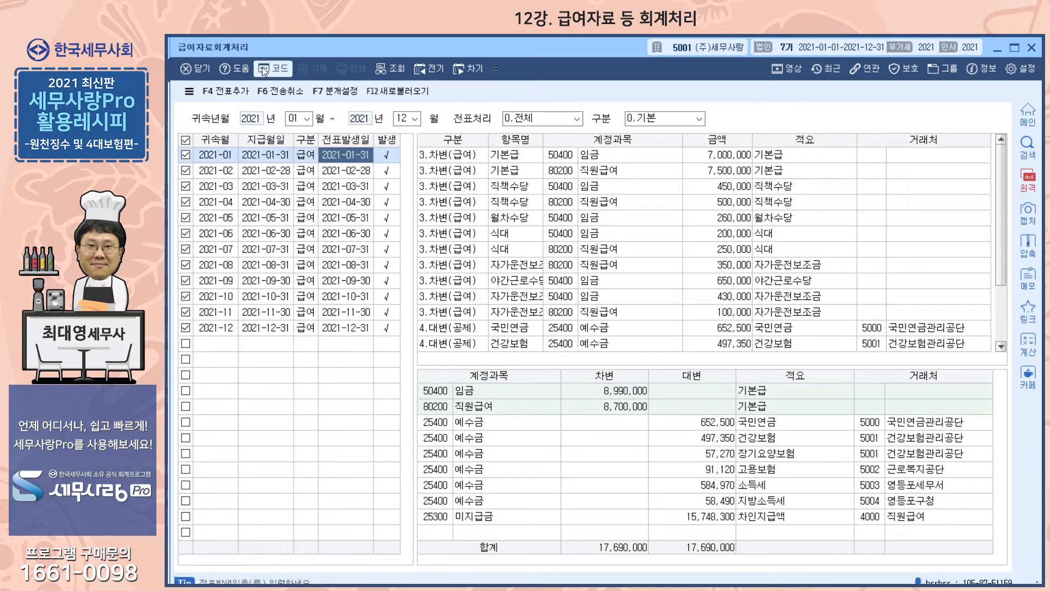
{"action": "left_click", "coordinate": [328, 92]}
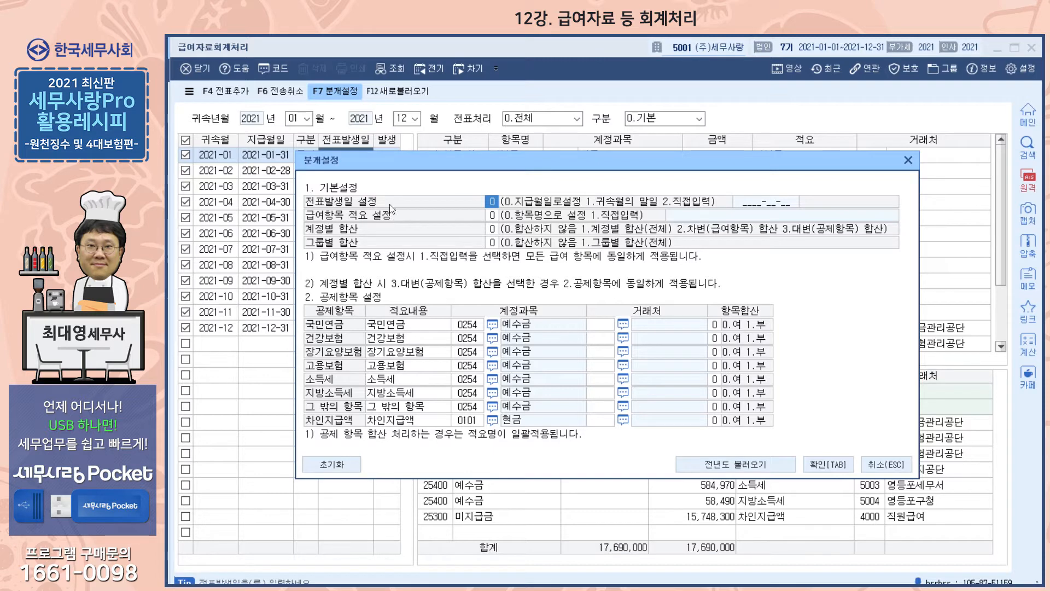
{"action": "left_click", "coordinate": [907, 161]}
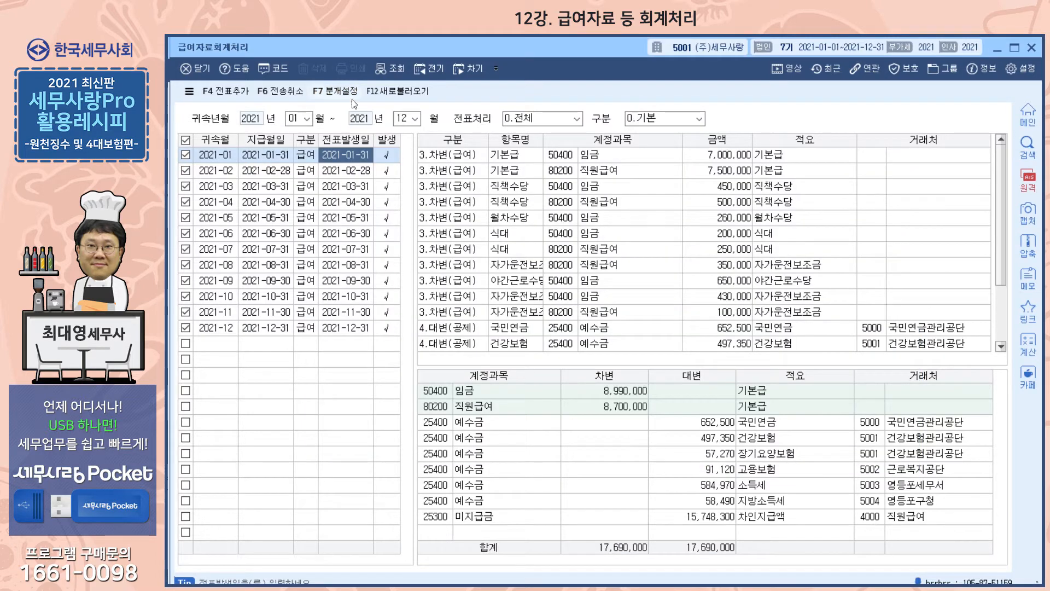
Select all payroll months from 2021-01 to 2021-12 and open the journal entry settings (분개설정)
{"action": "left_click", "coordinate": [187, 143]}
{"action": "left_click", "coordinate": [187, 155]}
{"action": "left_click", "coordinate": [185, 171]}
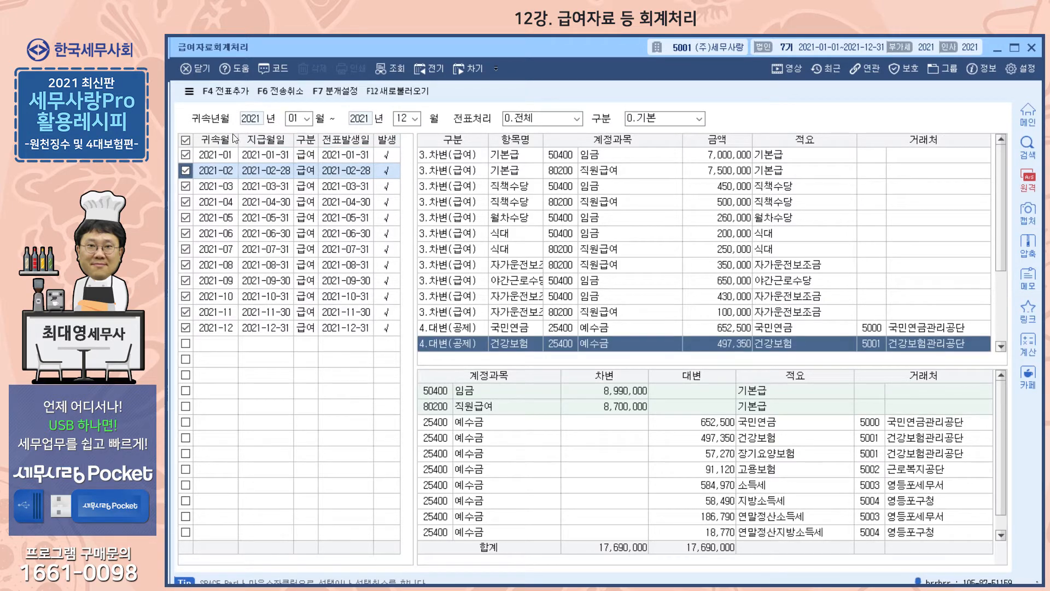
{"action": "left_click", "coordinate": [338, 93]}
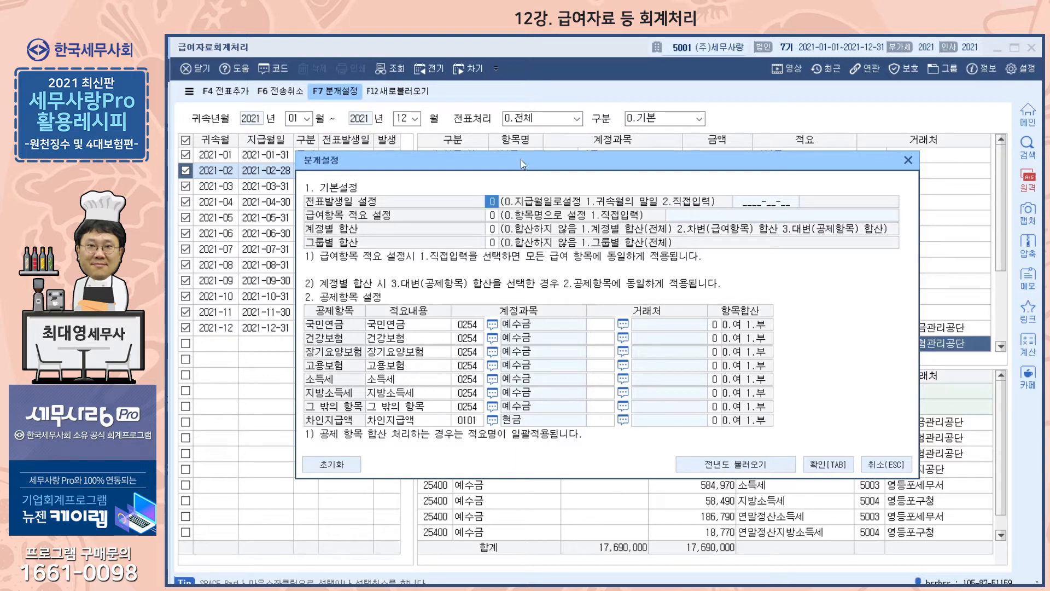
{"action": "left_click_drag", "start_coordinate": [520, 158], "coordinate": [574, 178]}
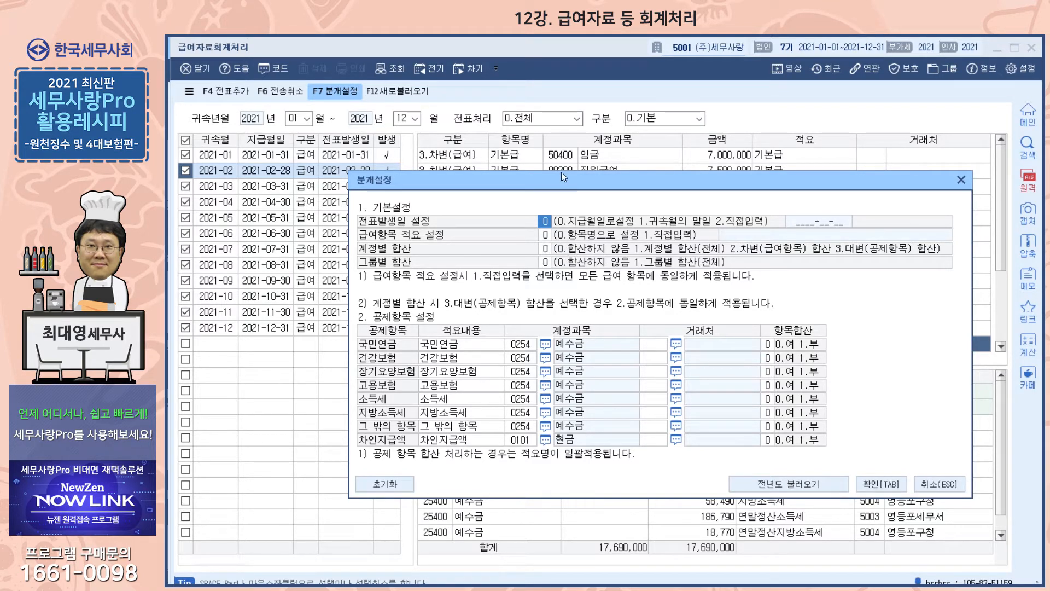
{"action": "left_click_drag", "start_coordinate": [556, 179], "coordinate": [544, 140]}
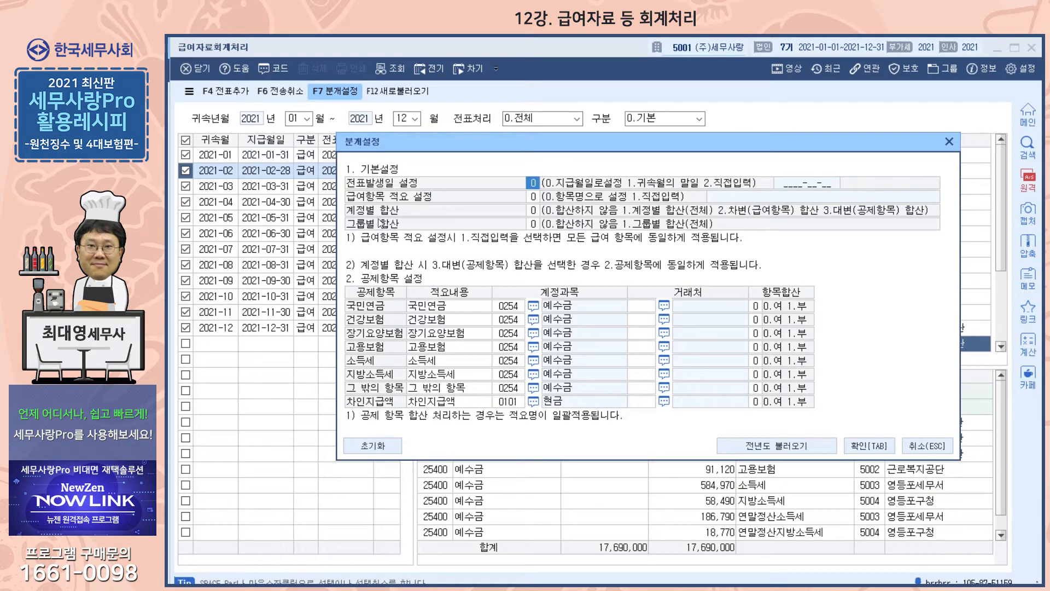
{"action": "left_click_drag", "start_coordinate": [470, 142], "coordinate": [428, 311]}
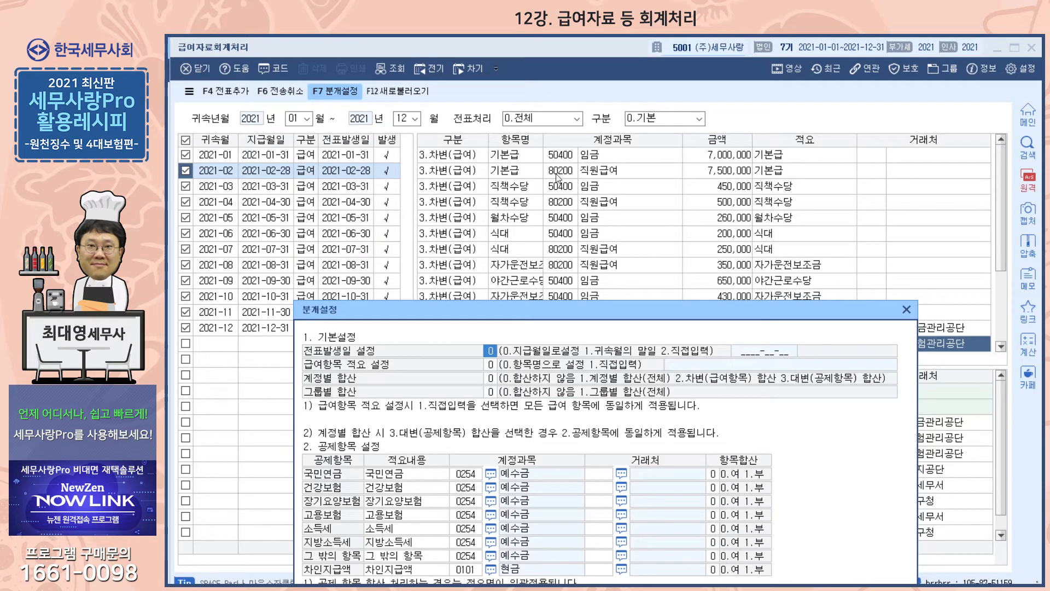
{"action": "left_click_drag", "start_coordinate": [531, 306], "coordinate": [532, 157]}
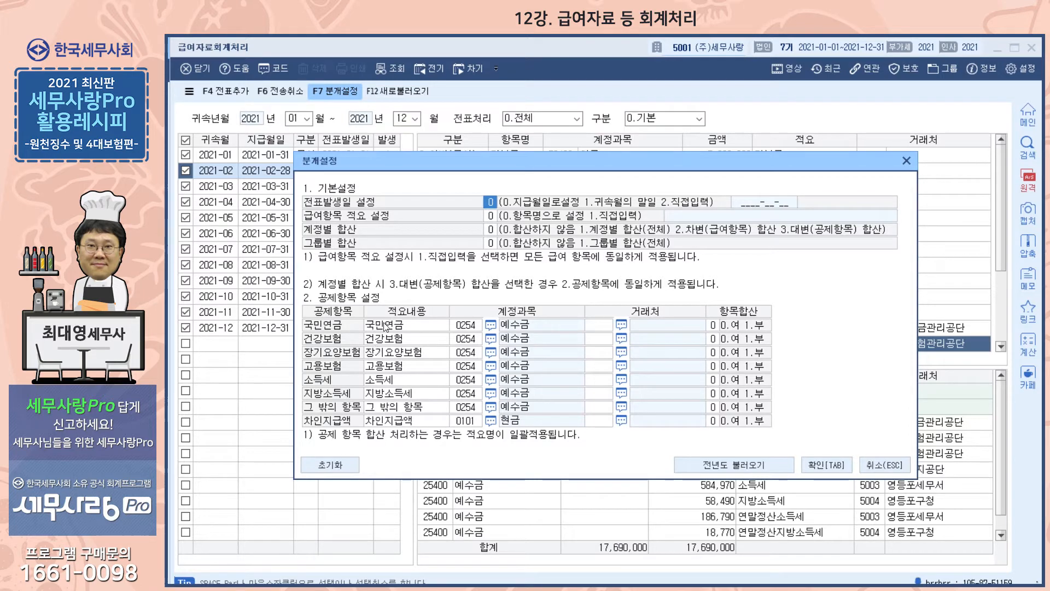
Assign 국민연금관리공단 (5000) as the vendor for the 국민연금 deduction item
{"action": "left_click", "coordinate": [621, 325]}
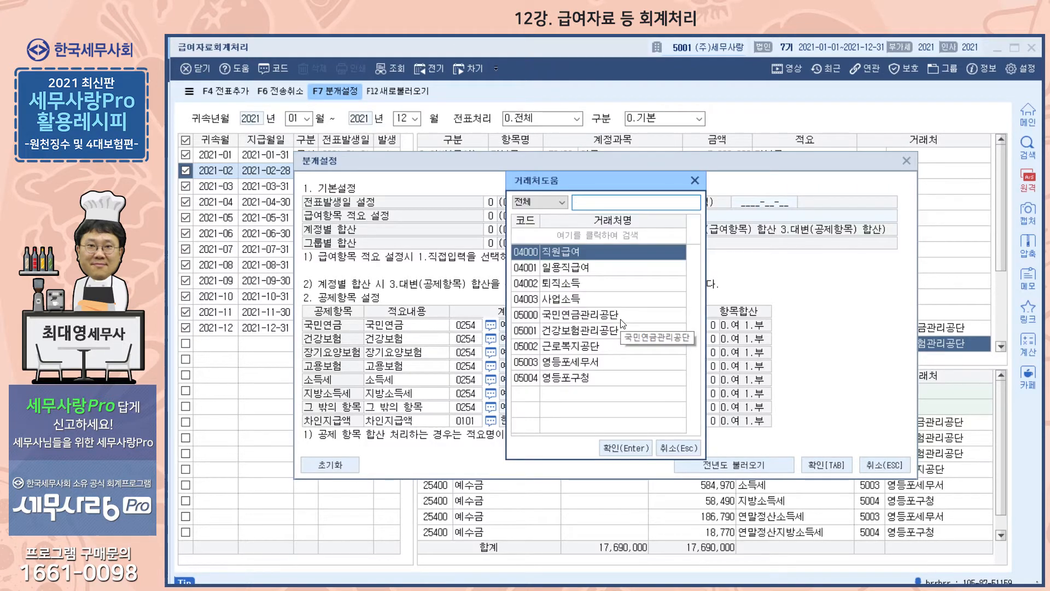
{"action": "left_click", "coordinate": [604, 317]}
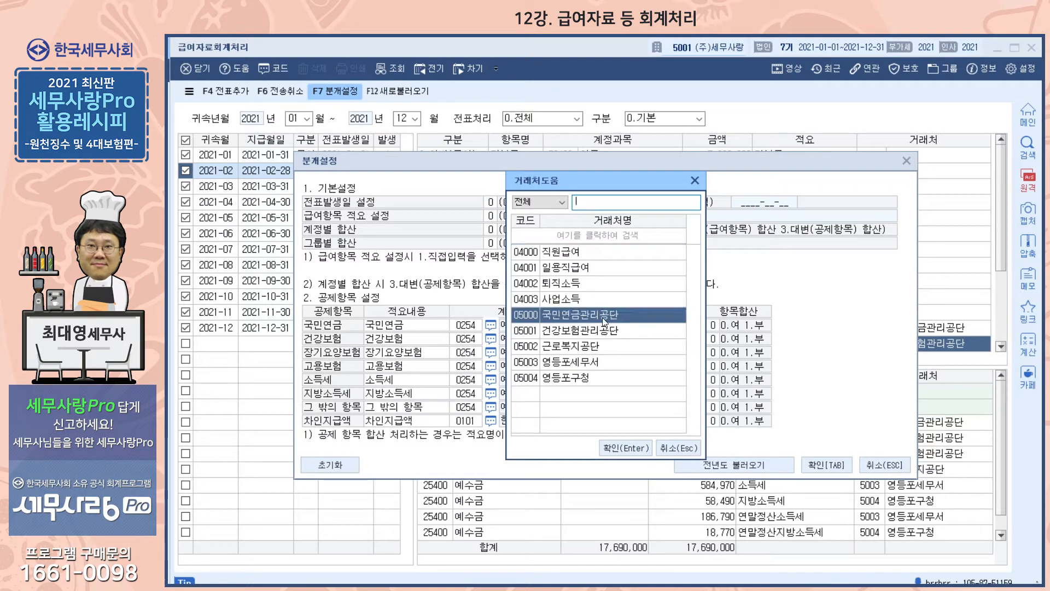
{"action": "double_click", "coordinate": [604, 317]}
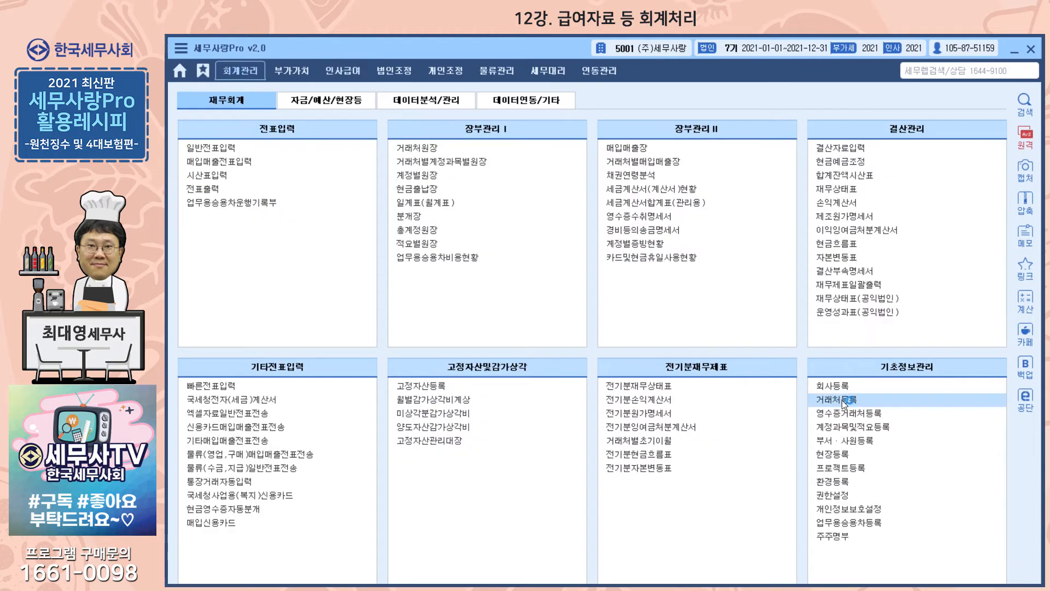
Look up the vendor registration (거래처등록) in accounting management and return to the payroll journal entry settings
{"action": "left_click", "coordinate": [842, 399]}
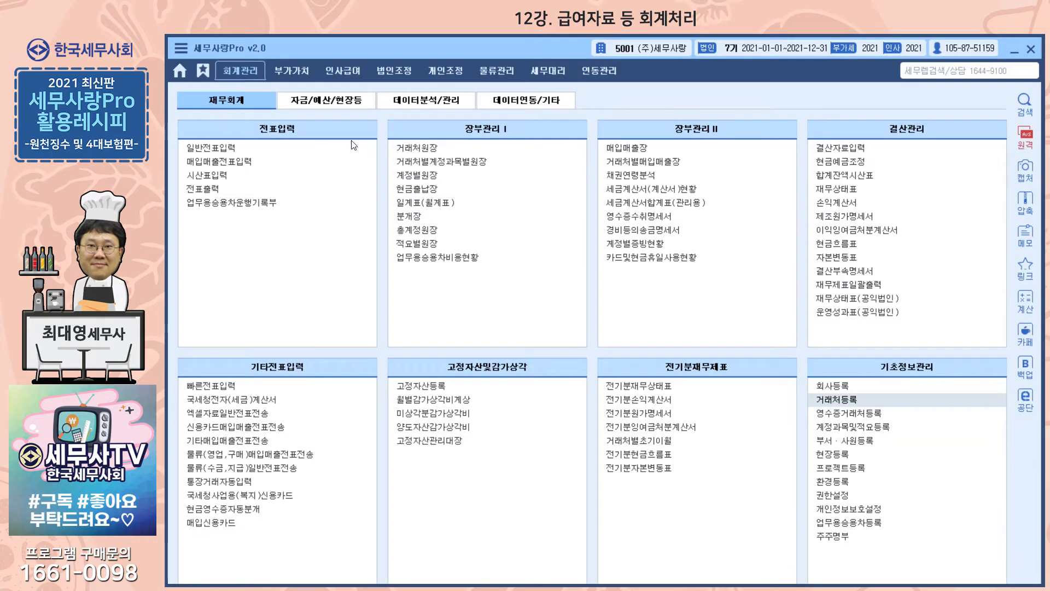
{"action": "left_click", "coordinate": [345, 73]}
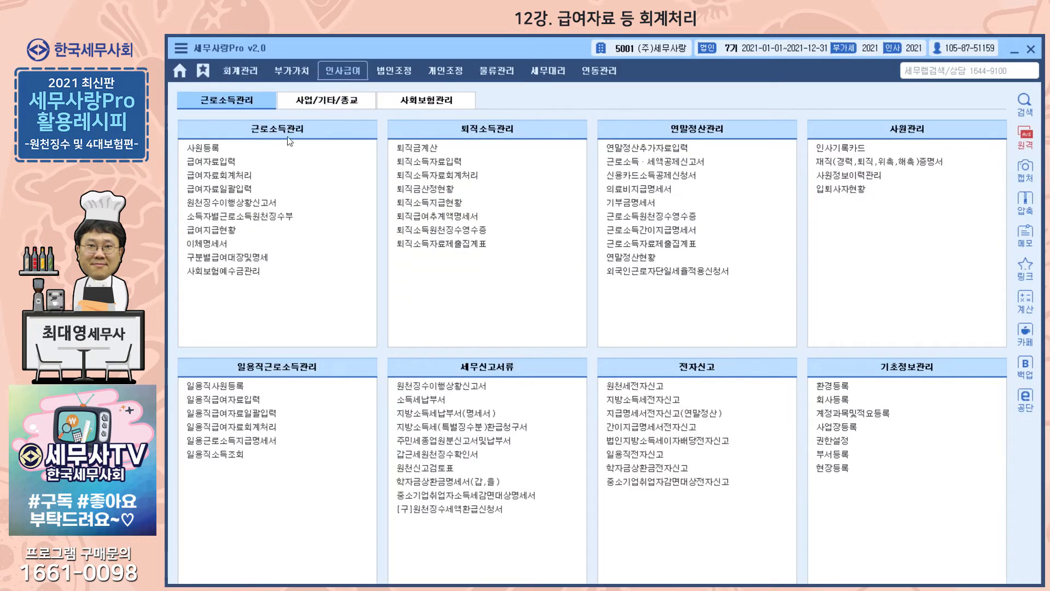
{"action": "left_click", "coordinate": [230, 175]}
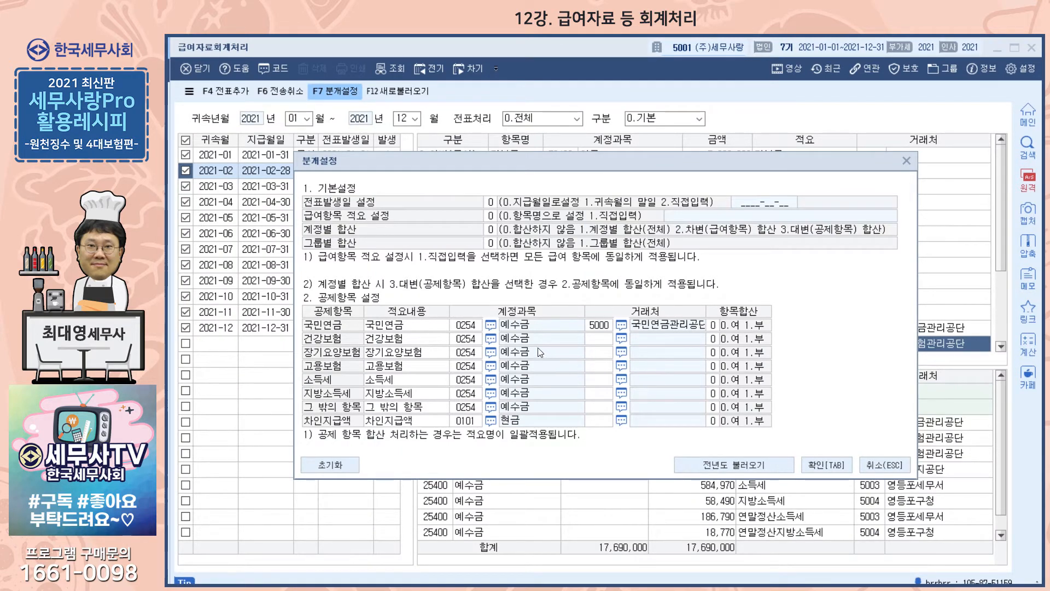
Assign 건강보험관리공단 (5001) as the vendor for both the 건강보험 and 장기요양보험 deduction items
{"action": "left_click", "coordinate": [620, 339]}
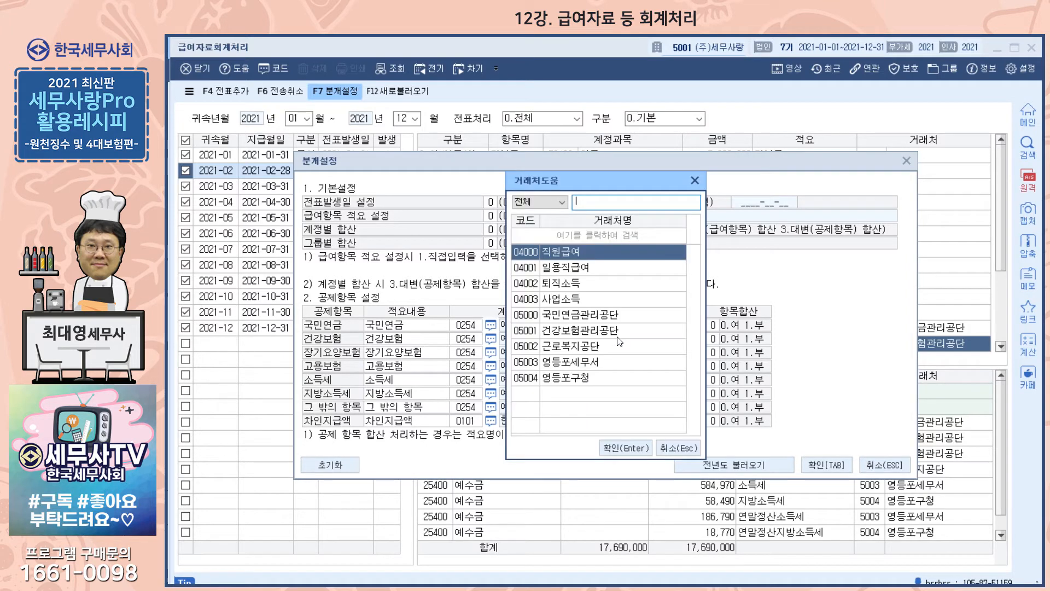
{"action": "double_click", "coordinate": [570, 331]}
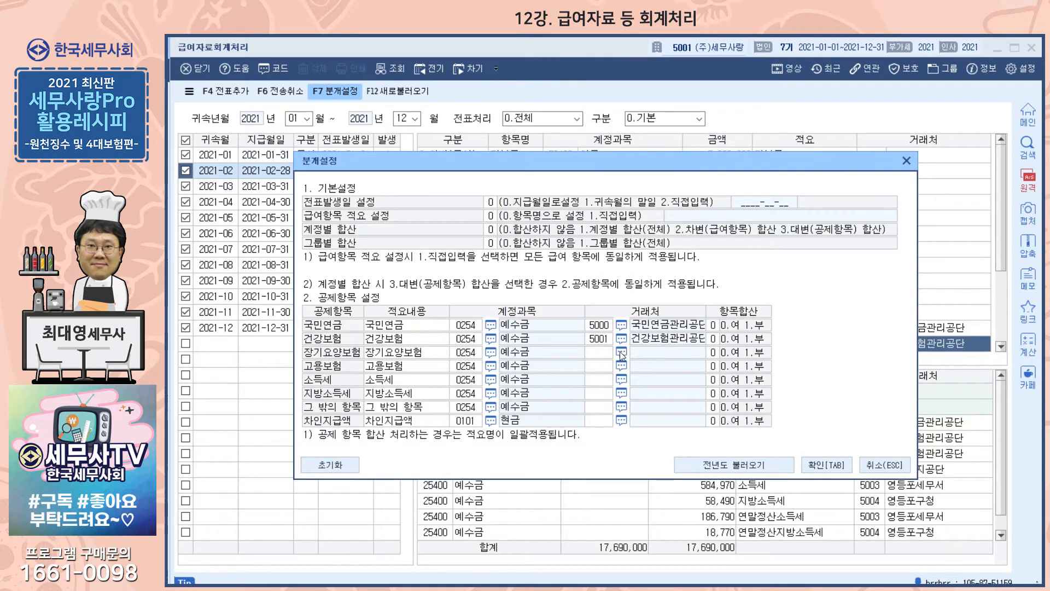
{"action": "left_click", "coordinate": [620, 355]}
{"action": "double_click", "coordinate": [575, 329]}
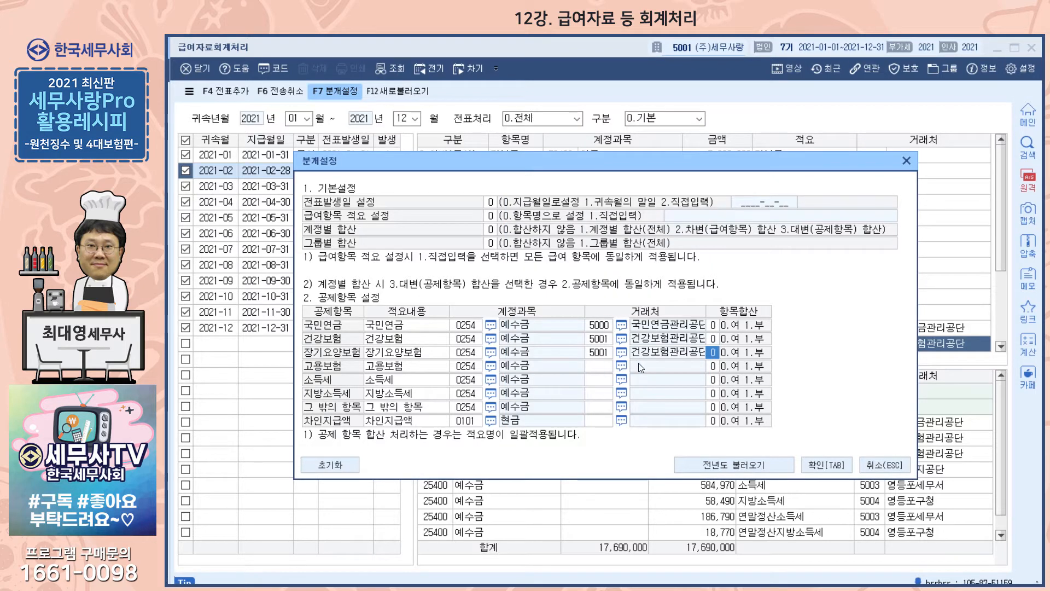
Set the vendor of 고용보험 to 근로복지공단 (5002) and that of 소득세 to 영등포세무서 (5003)
{"action": "left_click", "coordinate": [621, 366]}
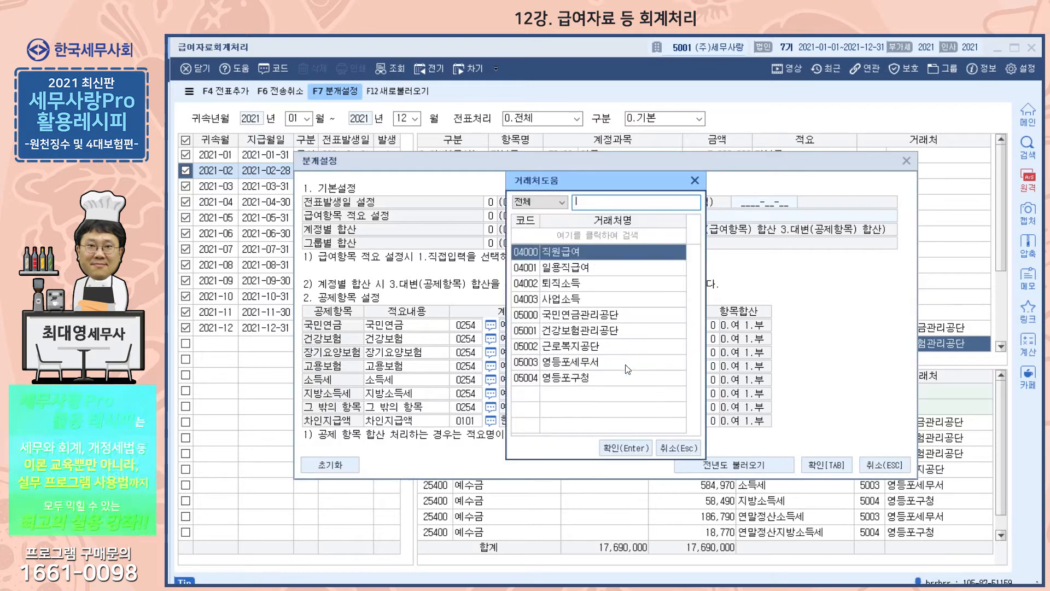
{"action": "double_click", "coordinate": [559, 348]}
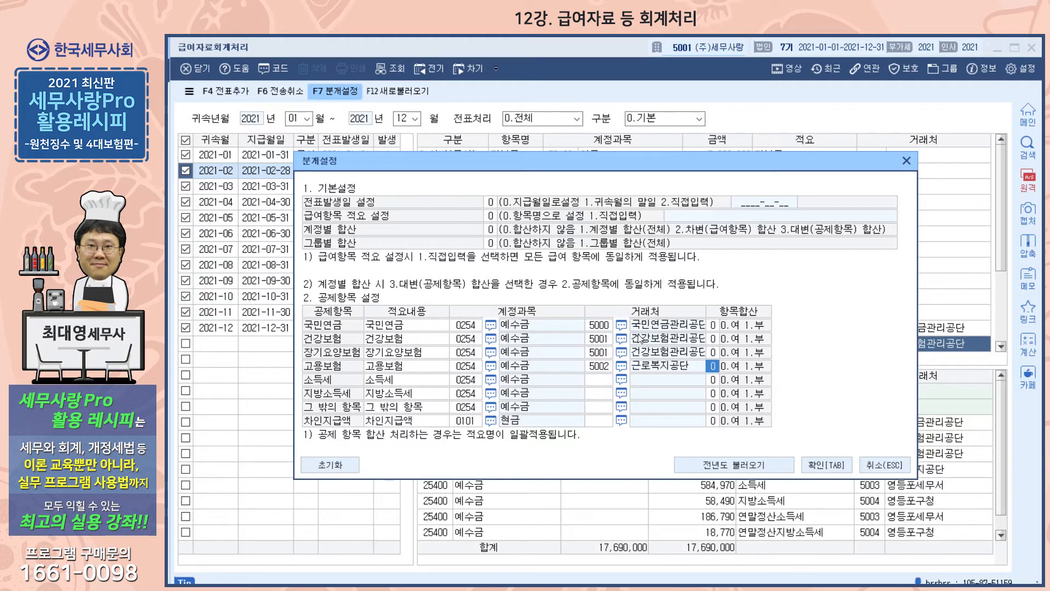
{"action": "left_click", "coordinate": [622, 381]}
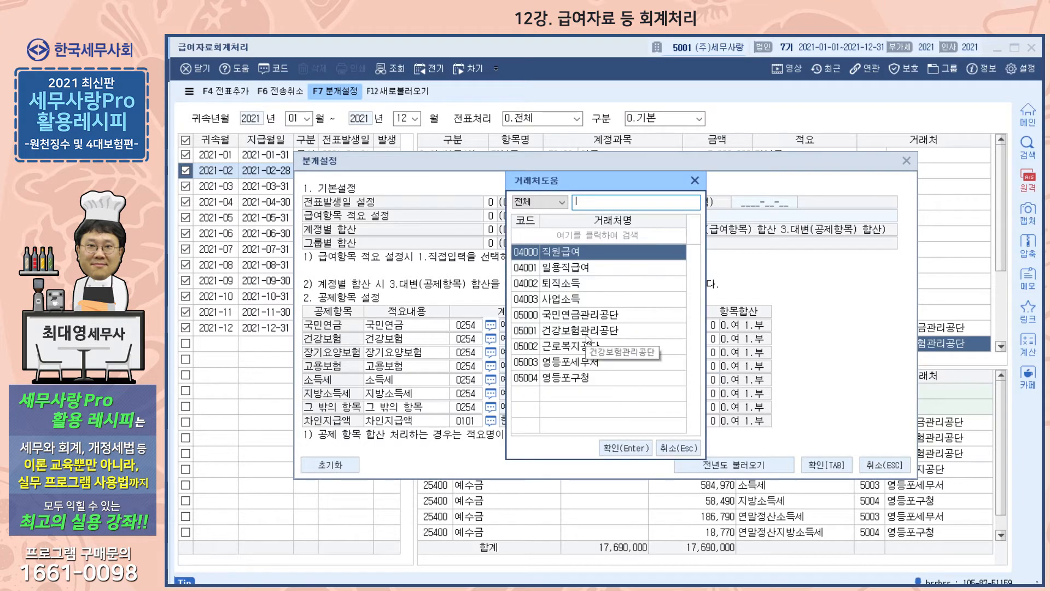
{"action": "double_click", "coordinate": [580, 362]}
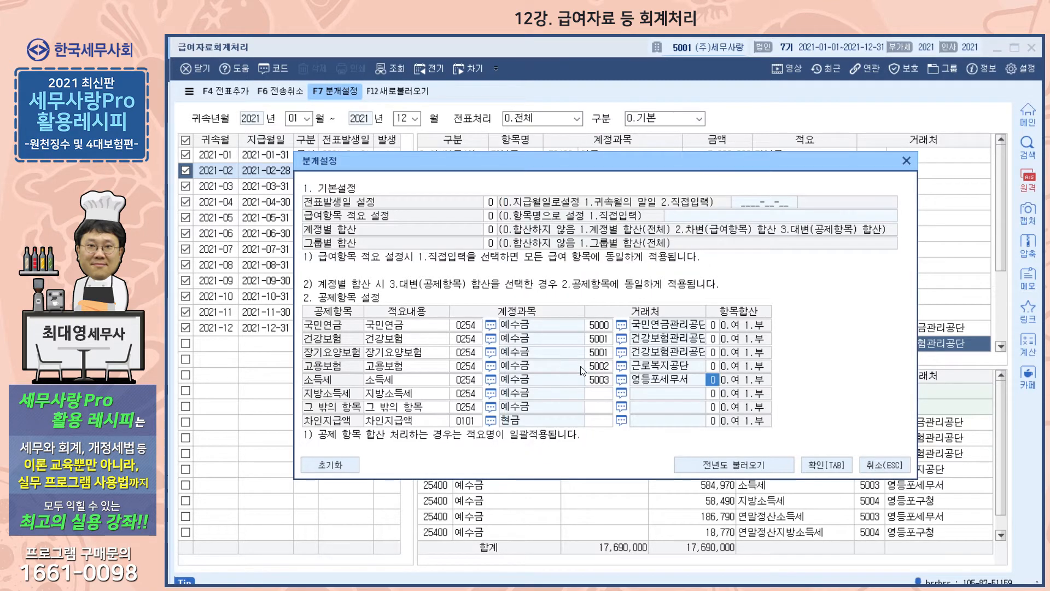
Assign 영등포구청 (5004) as the vendor for the 지방소득세 deduction item
{"action": "left_click", "coordinate": [621, 392]}
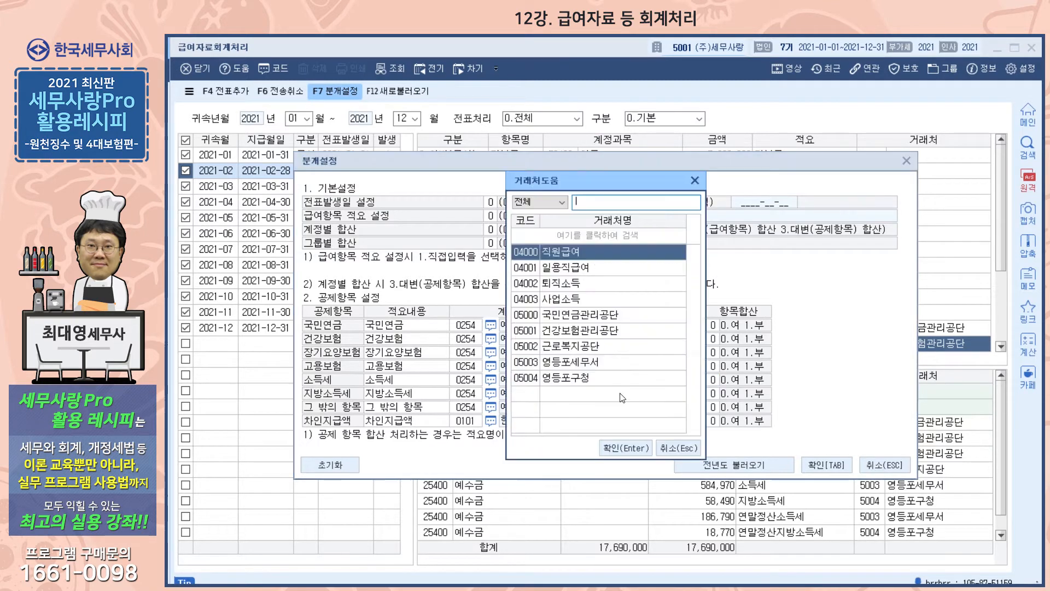
{"action": "double_click", "coordinate": [563, 379]}
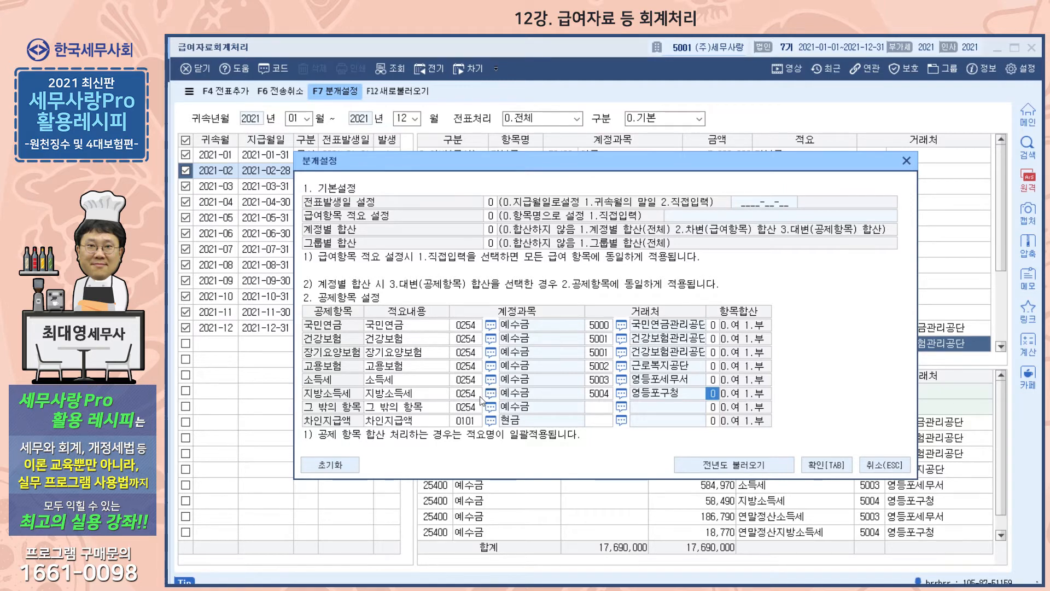
{"action": "left_click", "coordinate": [595, 408]}
Set the account of the 차인지급액 item to 0253 미지급금
{"action": "left_click_drag", "start_coordinate": [537, 162], "coordinate": [539, 110]}
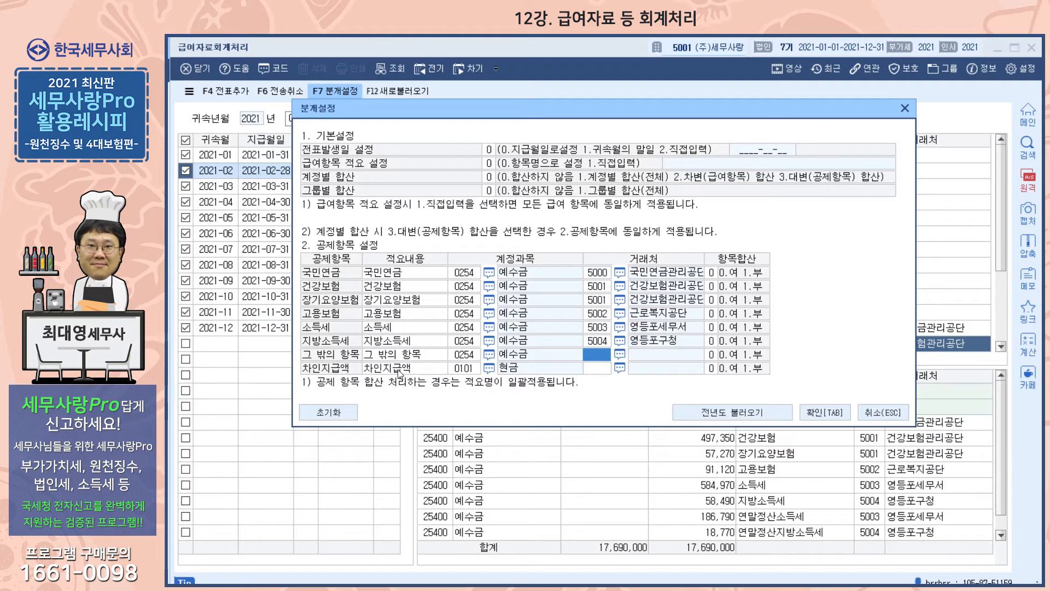
{"action": "left_click", "coordinate": [466, 368]}
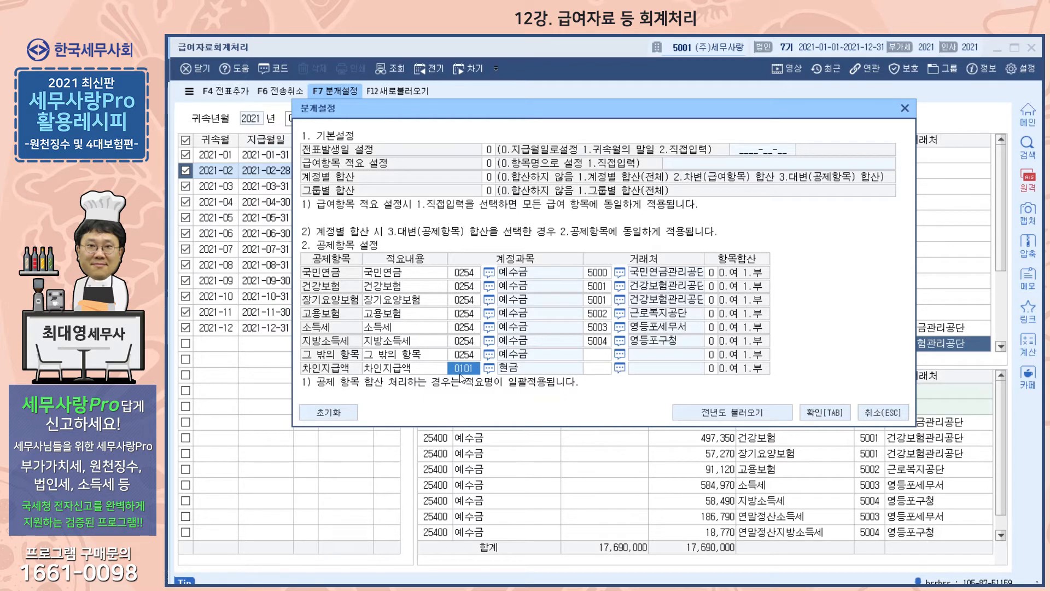
{"action": "left_click_drag", "start_coordinate": [422, 112], "coordinate": [448, 286]}
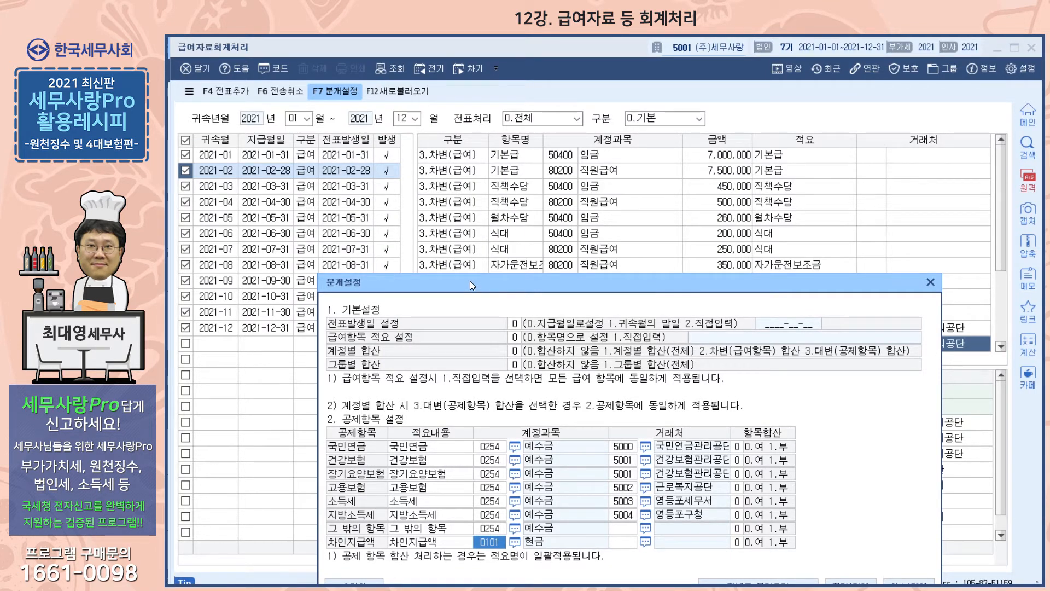
{"action": "left_click_drag", "start_coordinate": [470, 281], "coordinate": [481, 100]}
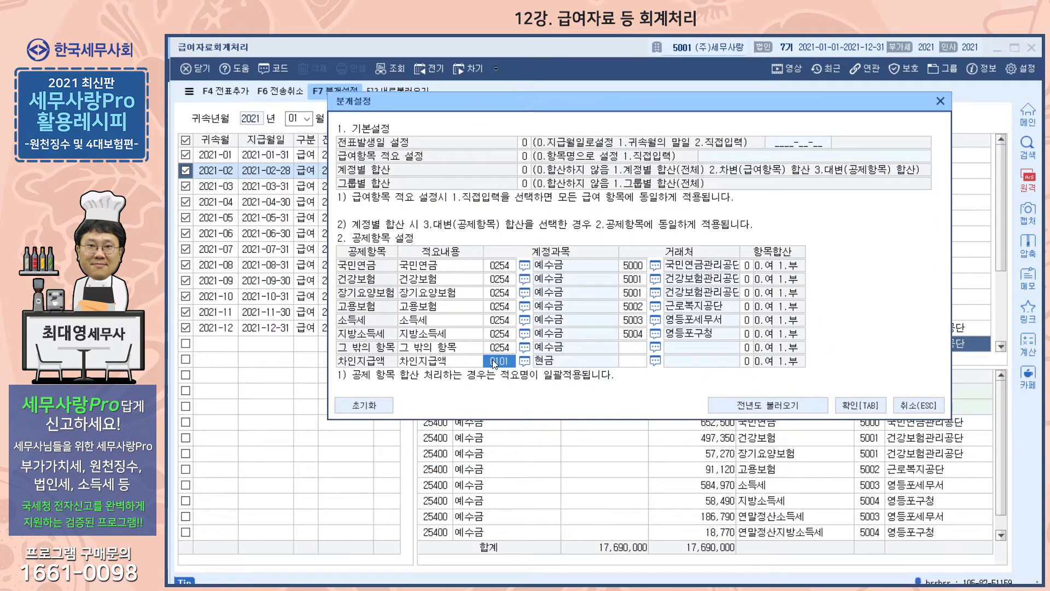
{"action": "type", "text": "0253"}
{"action": "key", "text": "Return"}
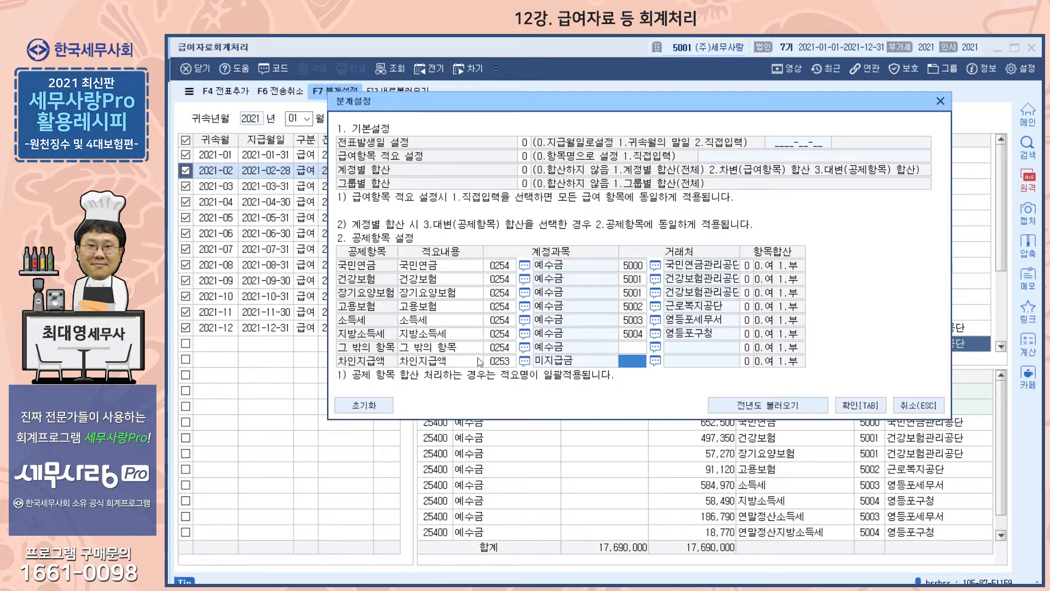
Assign 직원급여 (4000) as the vendor for 차인지급액 and apply the 분개설정 settings to the checked data
{"action": "left_click", "coordinate": [655, 361]}
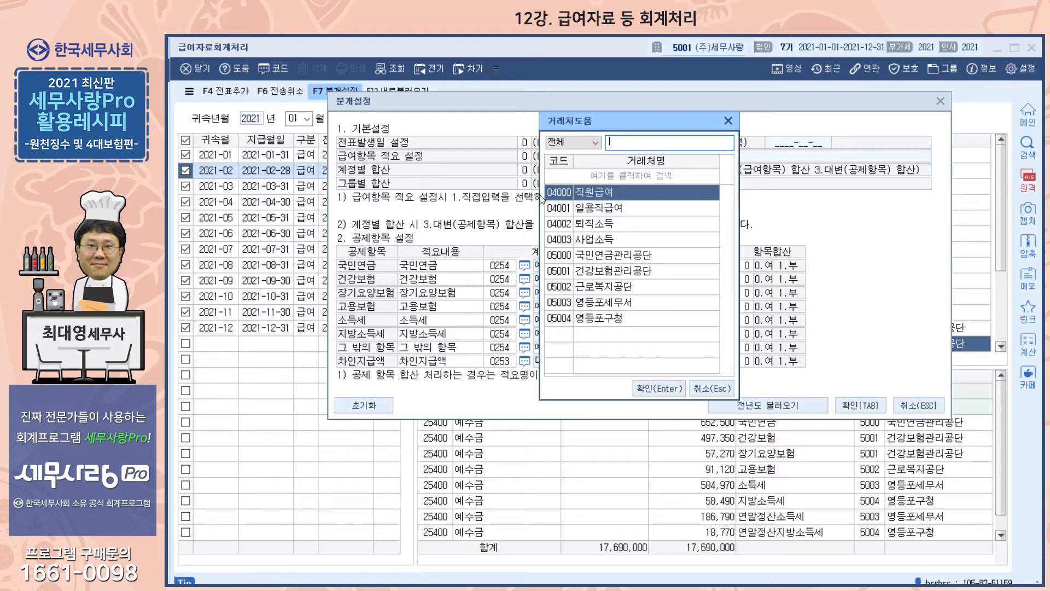
{"action": "double_click", "coordinate": [596, 194]}
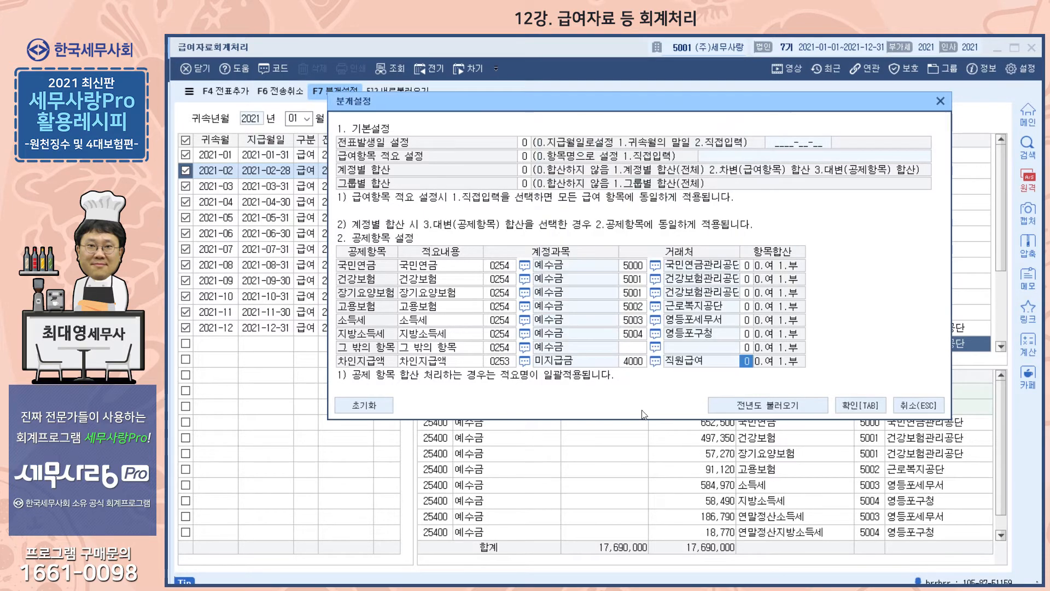
{"action": "left_click", "coordinate": [868, 408]}
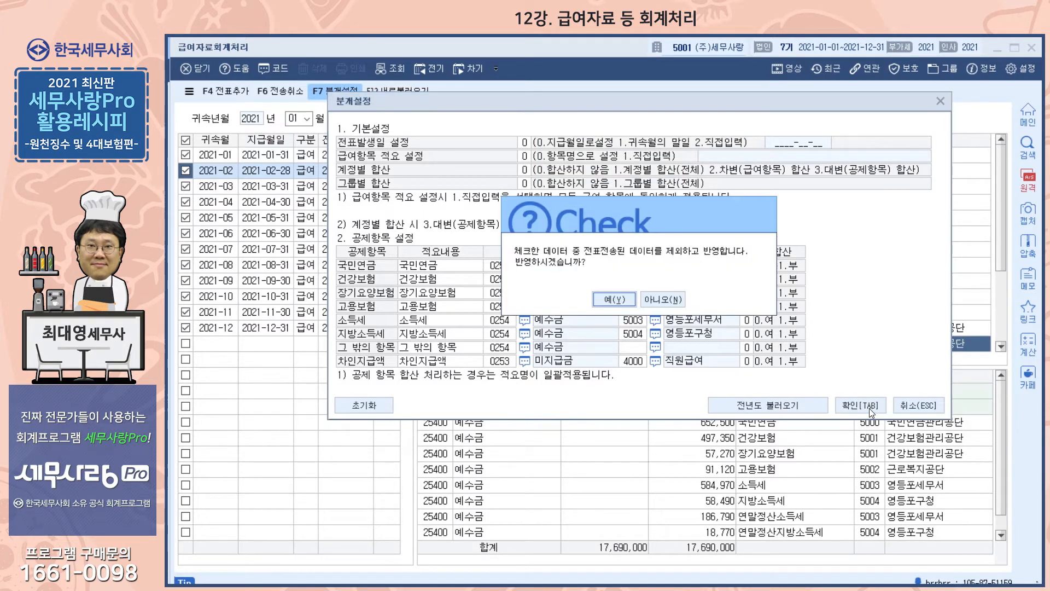
{"action": "left_click", "coordinate": [616, 298]}
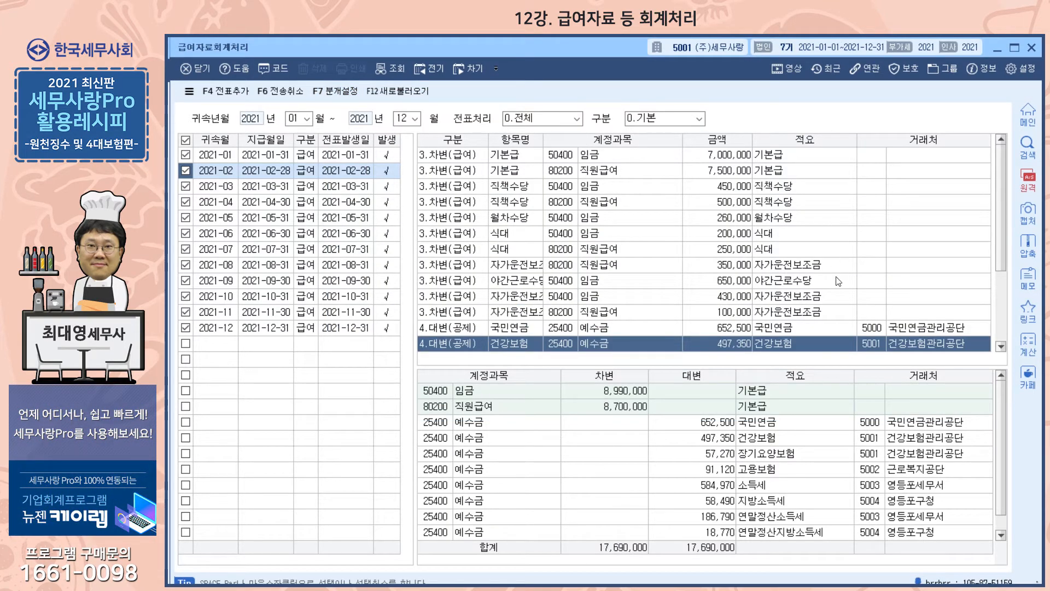
Review the deduction lines of the 2021-02 payroll entry and add vouchers (전표추가) for all listed months
{"action": "left_click", "coordinate": [816, 325]}
{"action": "scroll", "coordinate": [818, 273], "scroll_direction": "down", "scroll_amount": 3}
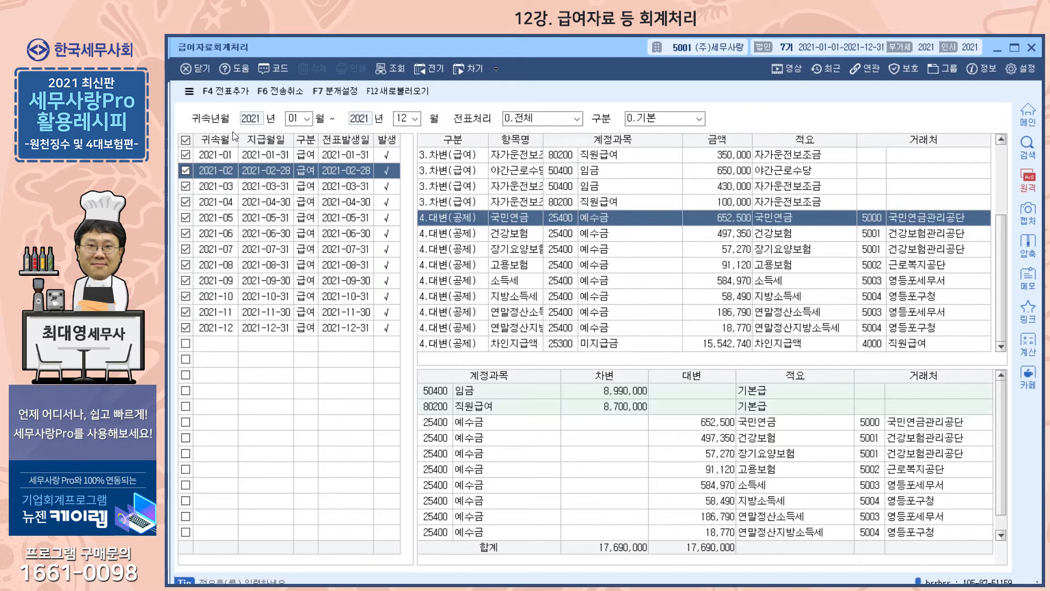
{"action": "left_click", "coordinate": [186, 143]}
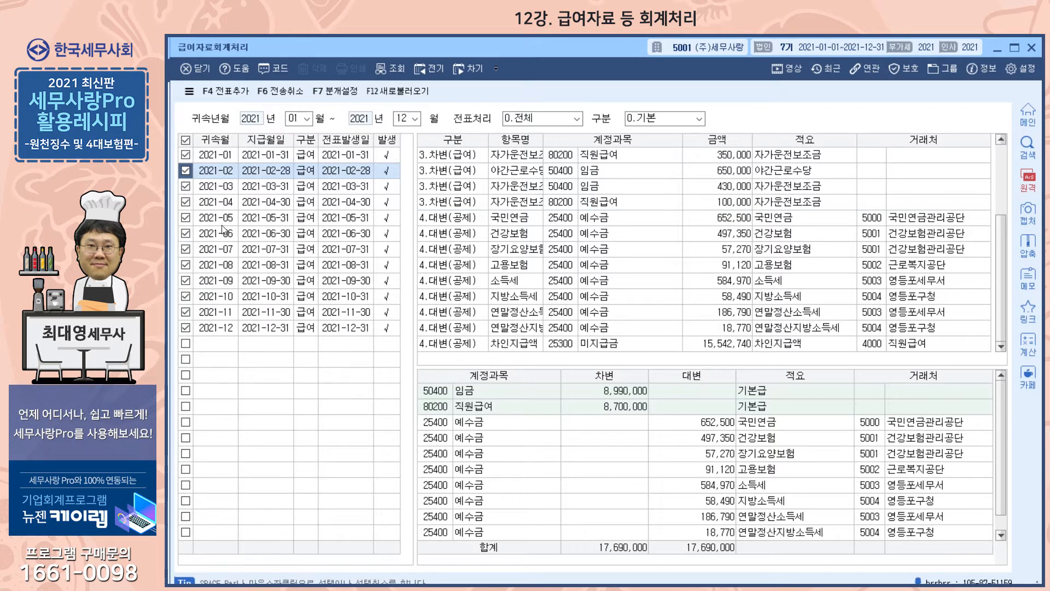
{"action": "left_click", "coordinate": [235, 93]}
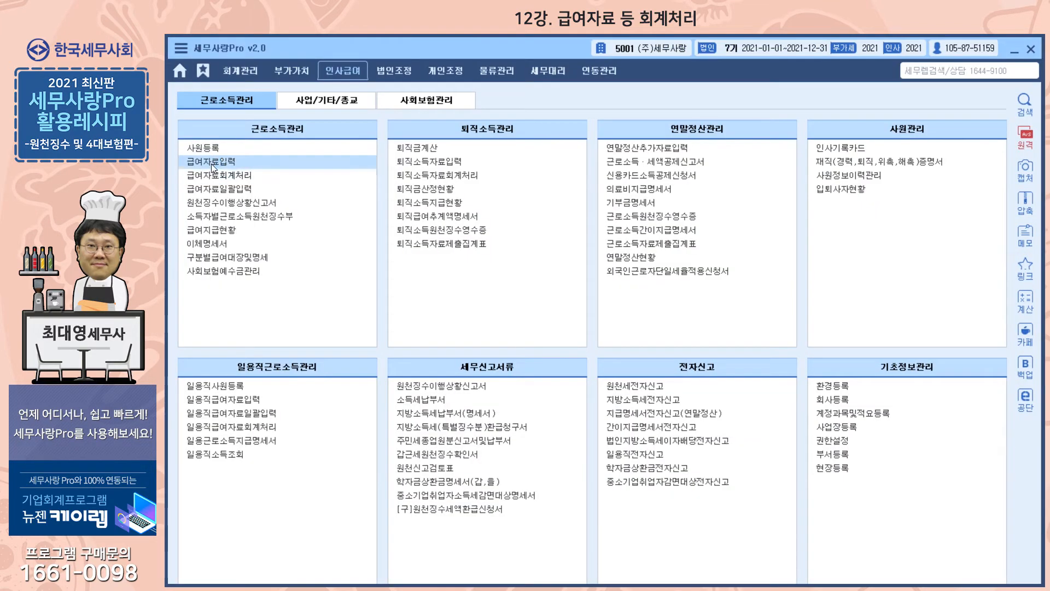
Load the 31 January 2021 vouchers in 일반전표입력 and review the payroll voucher's accounts, vendors and summaries
{"action": "left_click", "coordinate": [211, 163]}
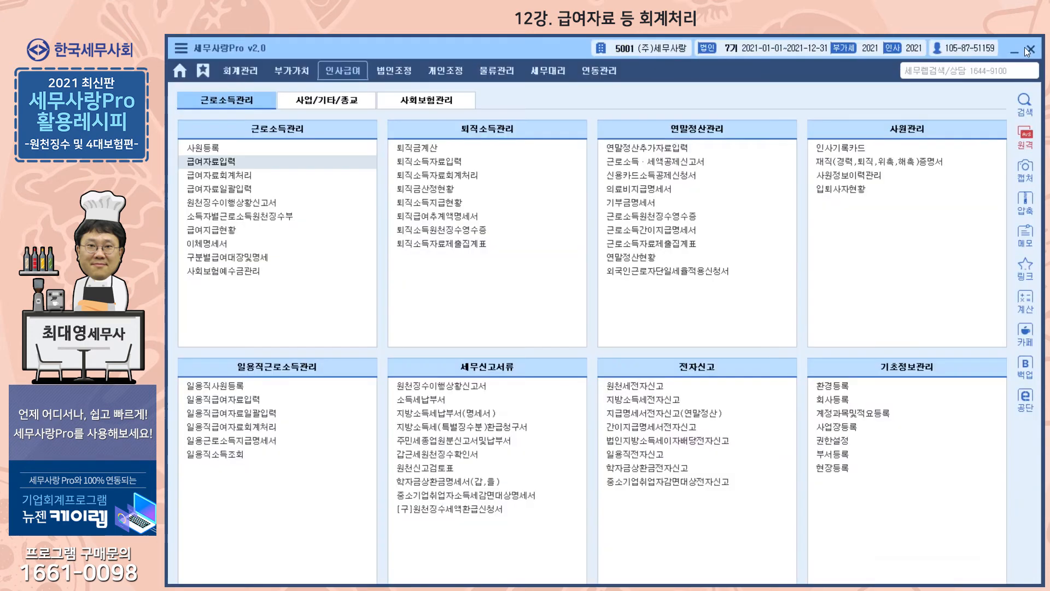
{"action": "left_click", "coordinate": [1028, 48]}
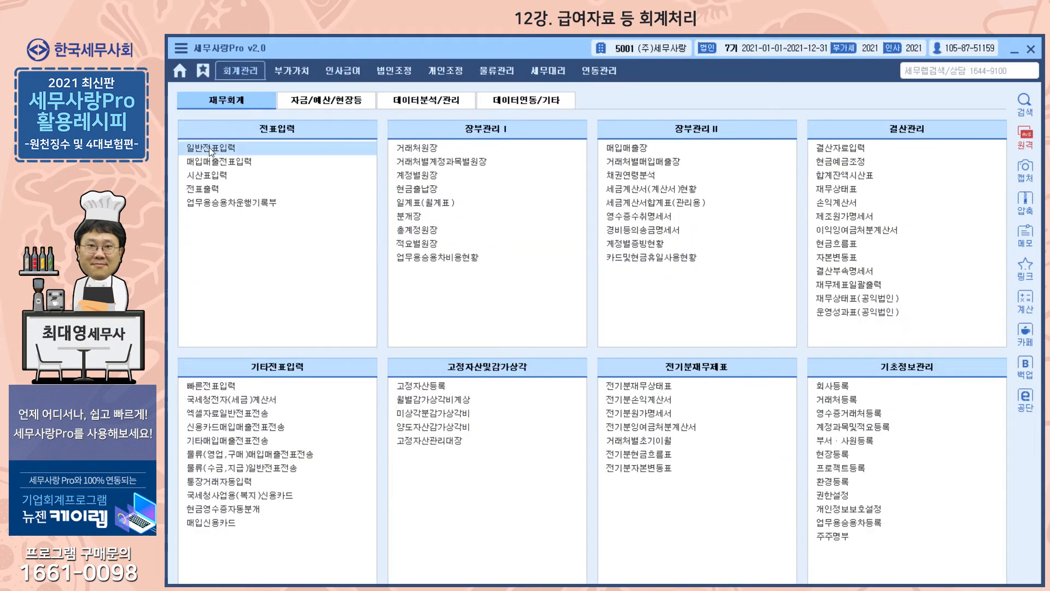
{"action": "left_click", "coordinate": [209, 146]}
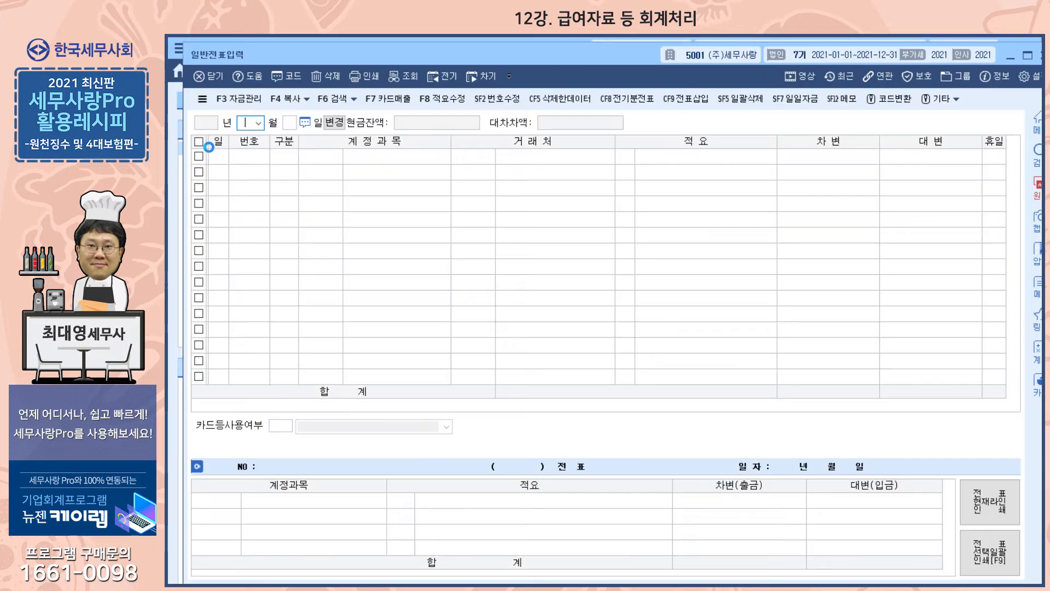
{"action": "key", "text": "Return"}
{"action": "type", "text": "31"}
{"action": "key", "text": "Return"}
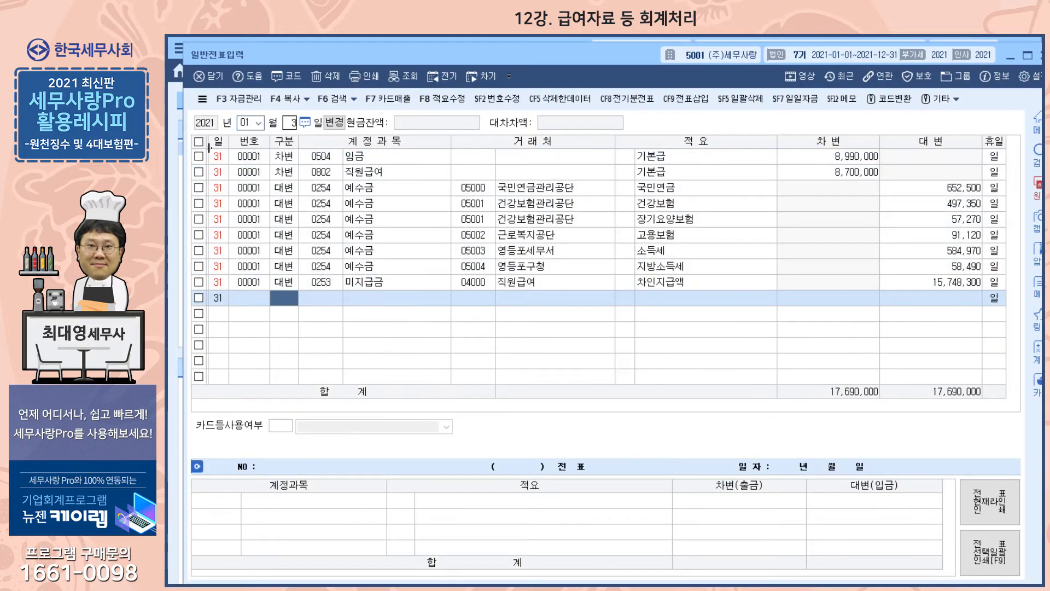
{"action": "left_click", "coordinate": [656, 172]}
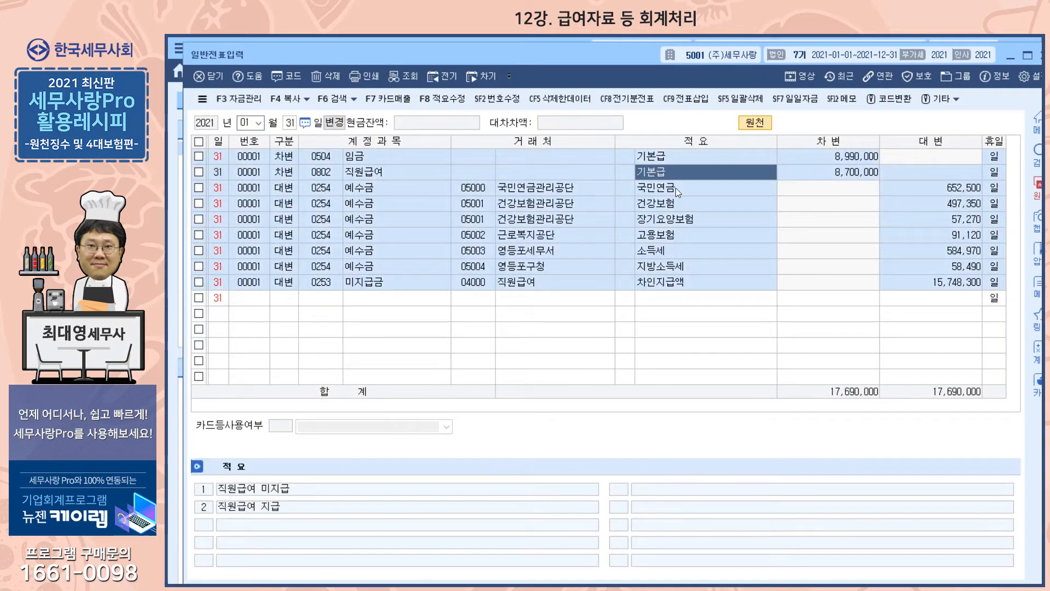
{"action": "left_click", "coordinate": [634, 235]}
{"action": "left_click", "coordinate": [534, 256]}
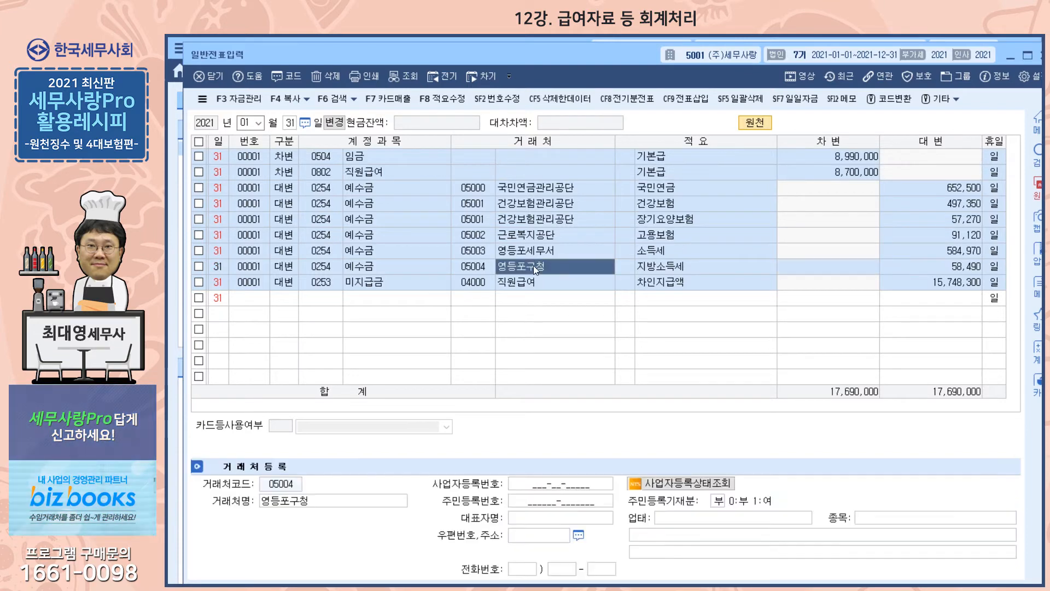
{"action": "left_click", "coordinate": [390, 257]}
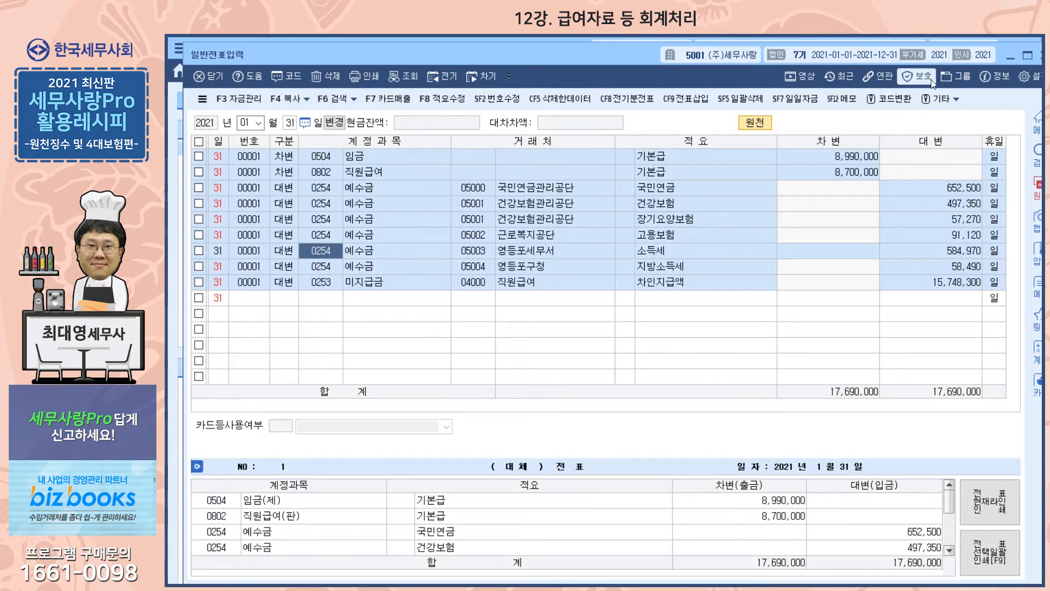
{"action": "left_click", "coordinate": [1010, 56]}
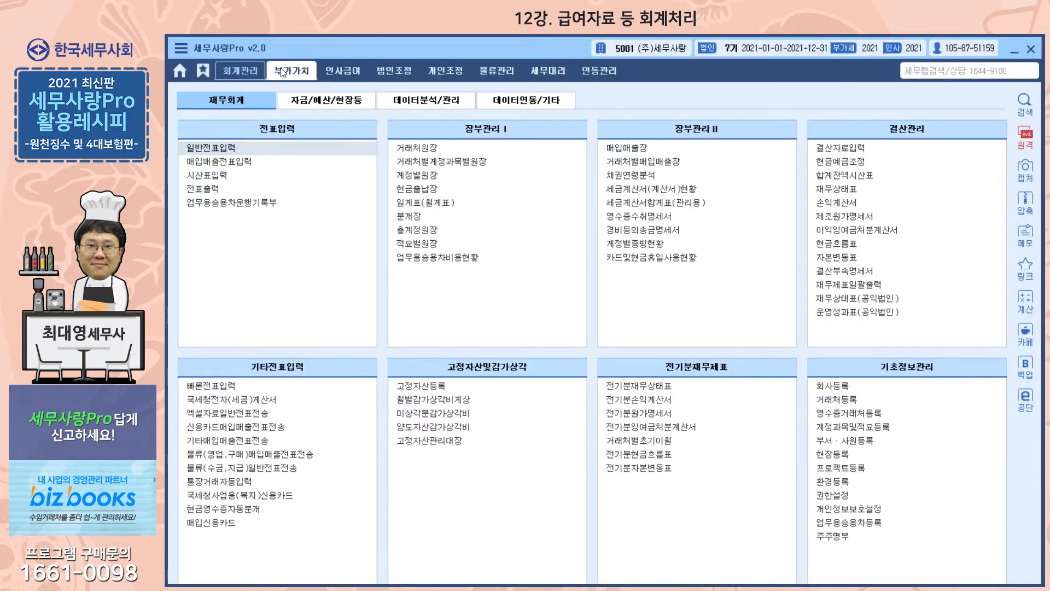
Return to 급여자료회계처리 under 인사급여, check the payroll entries, and close it
{"action": "left_click", "coordinate": [346, 76]}
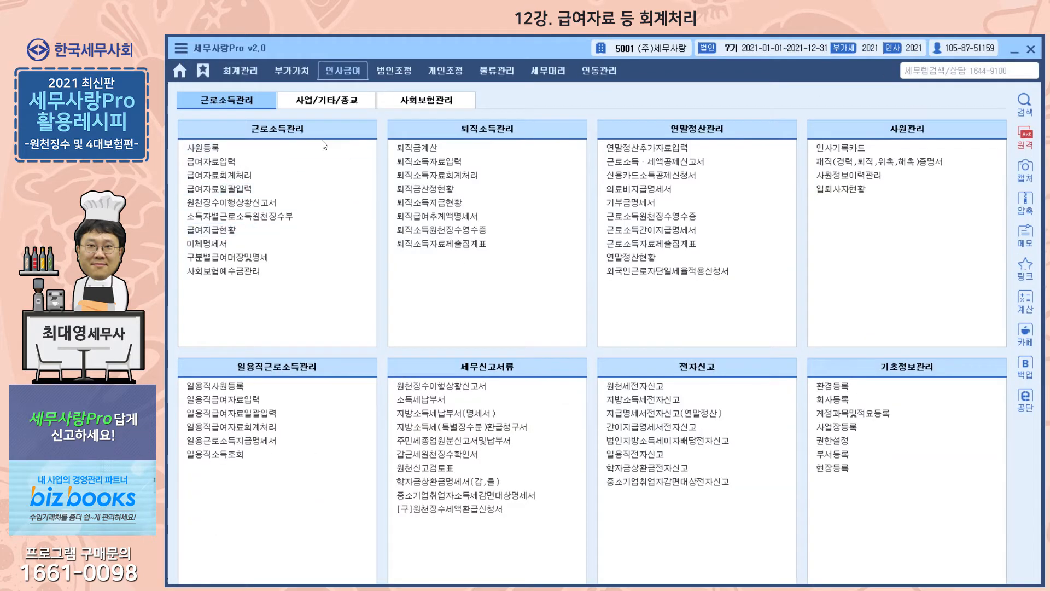
{"action": "left_click", "coordinate": [236, 176]}
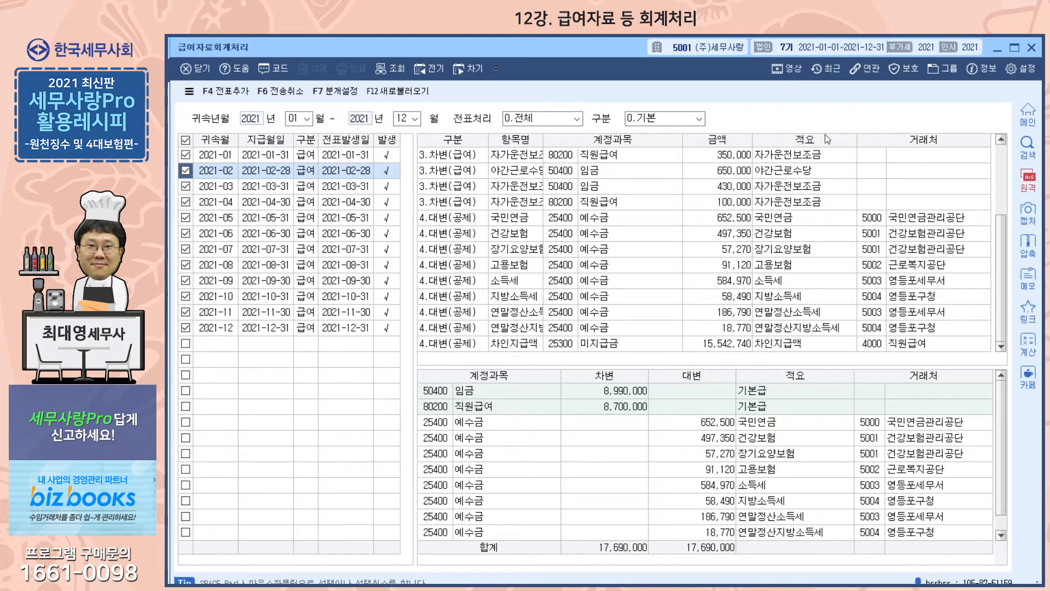
{"action": "left_click", "coordinate": [1031, 49]}
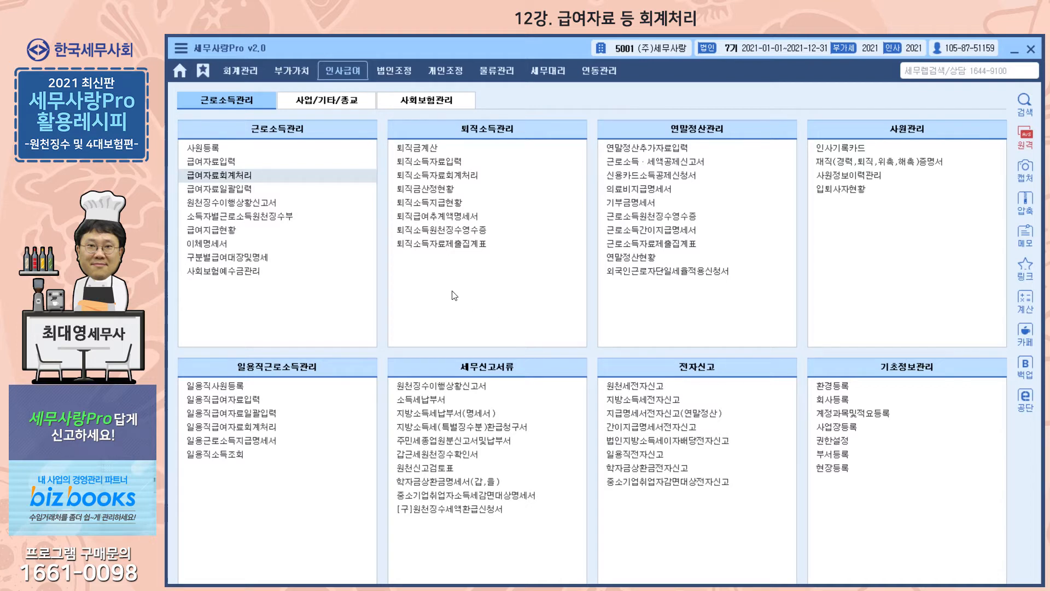
Load the daily-worker payroll entries in 일용직급여자료회계처리 for months 01 to 12 of 2021 and check the 2021-07 row
{"action": "left_click", "coordinate": [248, 426]}
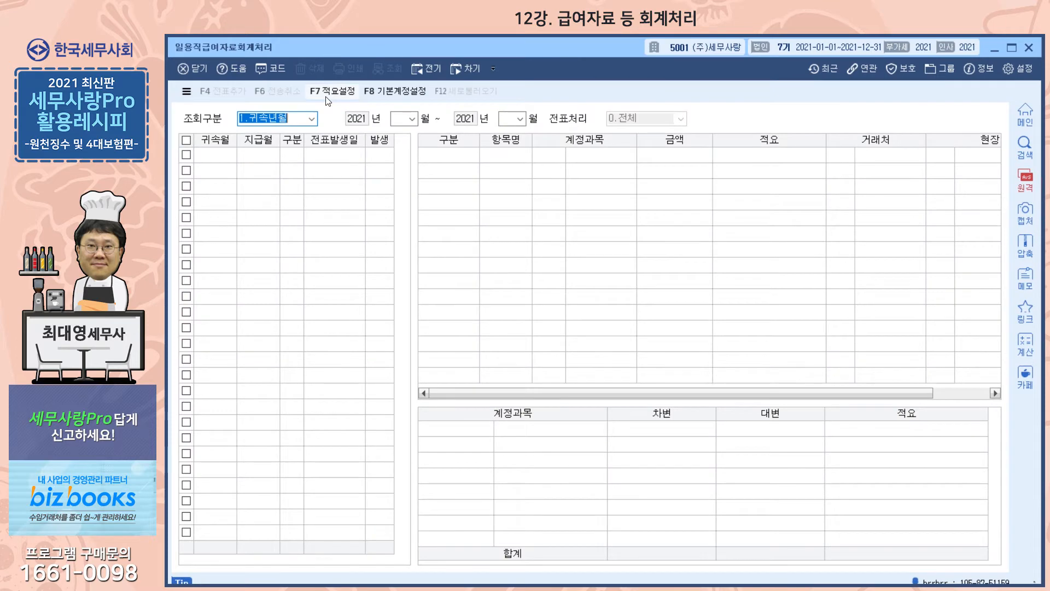
{"action": "key", "text": "Return"}
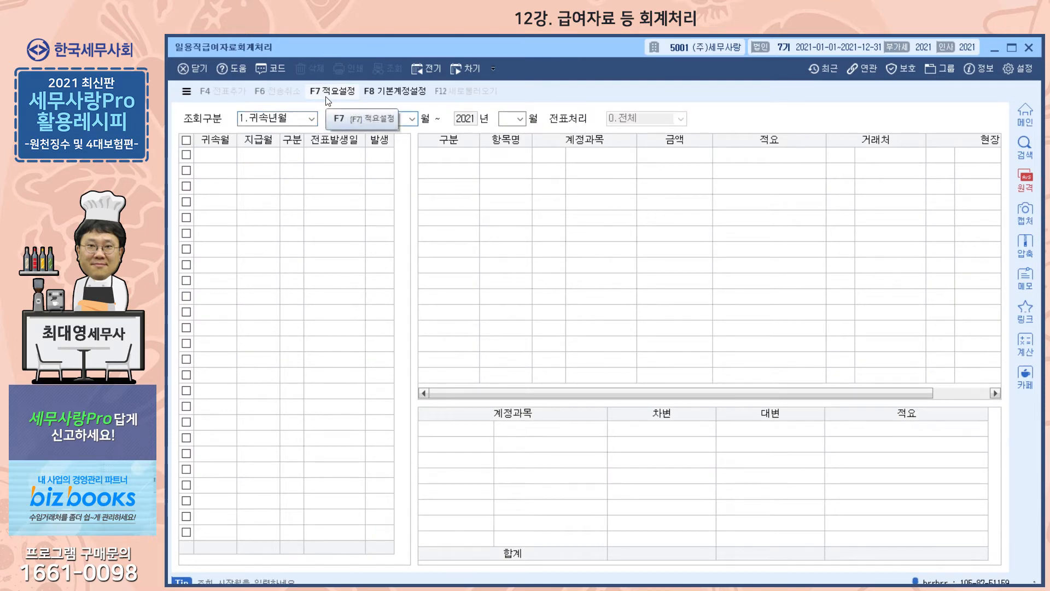
{"action": "type", "text": "1"}
{"action": "key", "text": "Return"}
{"action": "type", "text": "12"}
{"action": "key", "text": "Return"}
{"action": "key", "text": "Return"}
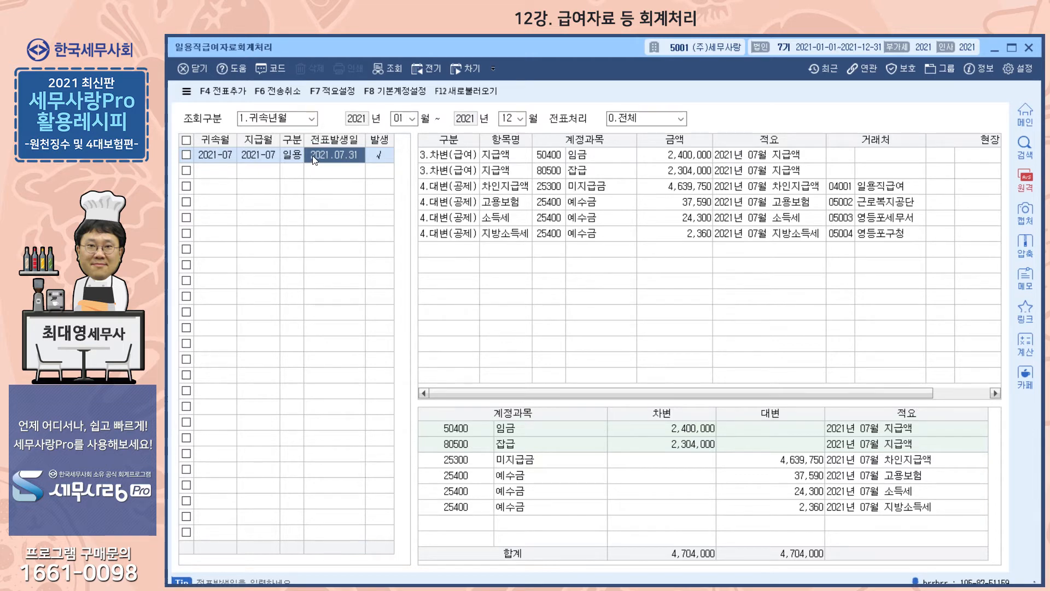
{"action": "left_click", "coordinate": [186, 156]}
{"action": "left_click", "coordinate": [561, 157]}
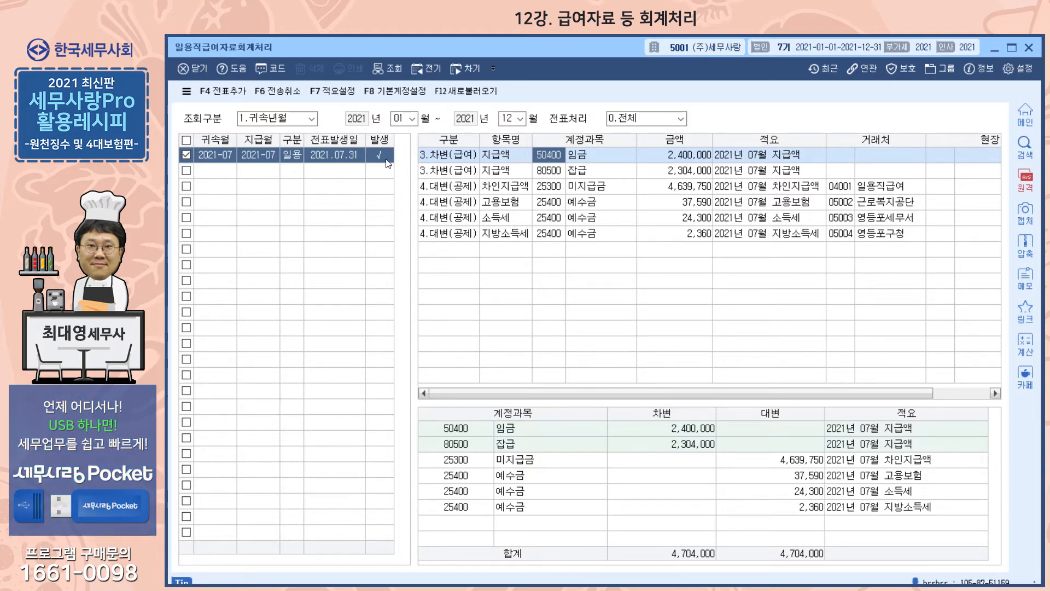
Open 기본계정설정 and examine the default accounts for 임금, 기타공제 and 차인지급액 against the 2021-07 entry lines
{"action": "left_click", "coordinate": [386, 91]}
{"action": "left_click_drag", "start_coordinate": [534, 226], "coordinate": [405, 191]}
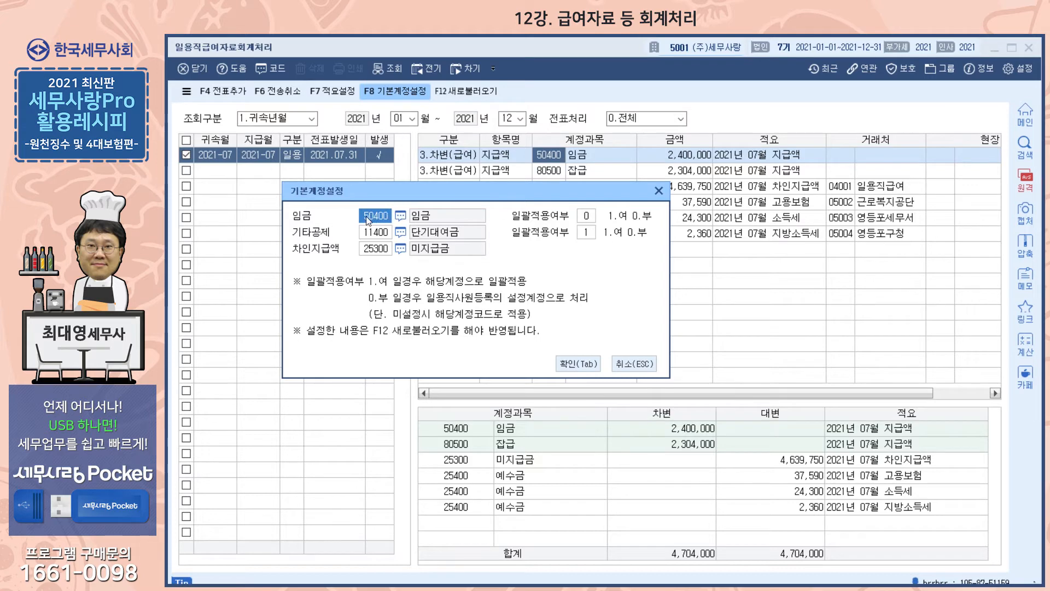
{"action": "left_click_drag", "start_coordinate": [396, 202], "coordinate": [396, 292]}
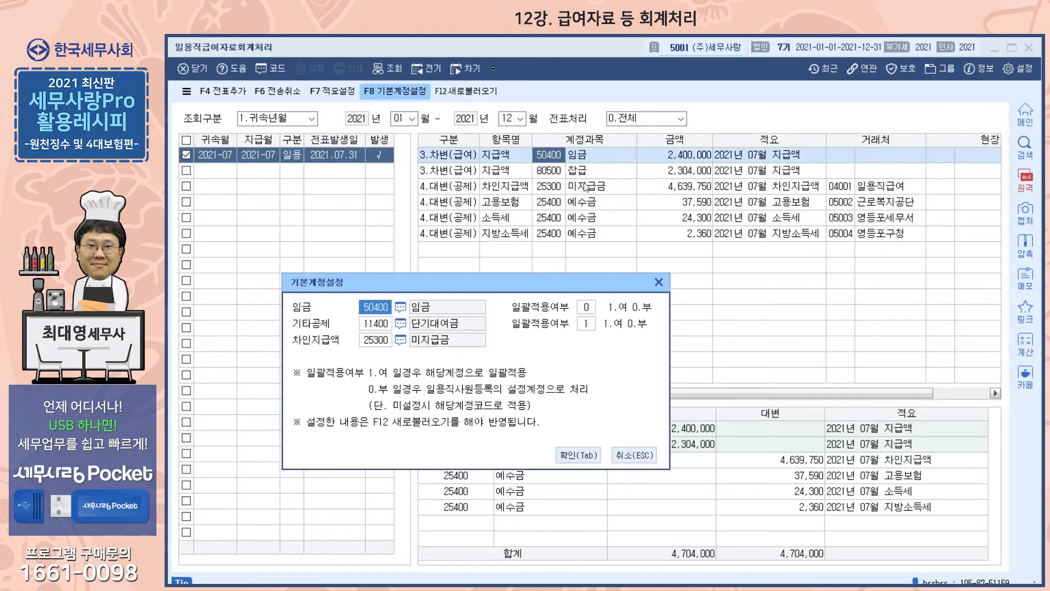
{"action": "left_click_drag", "start_coordinate": [434, 278], "coordinate": [418, 249]}
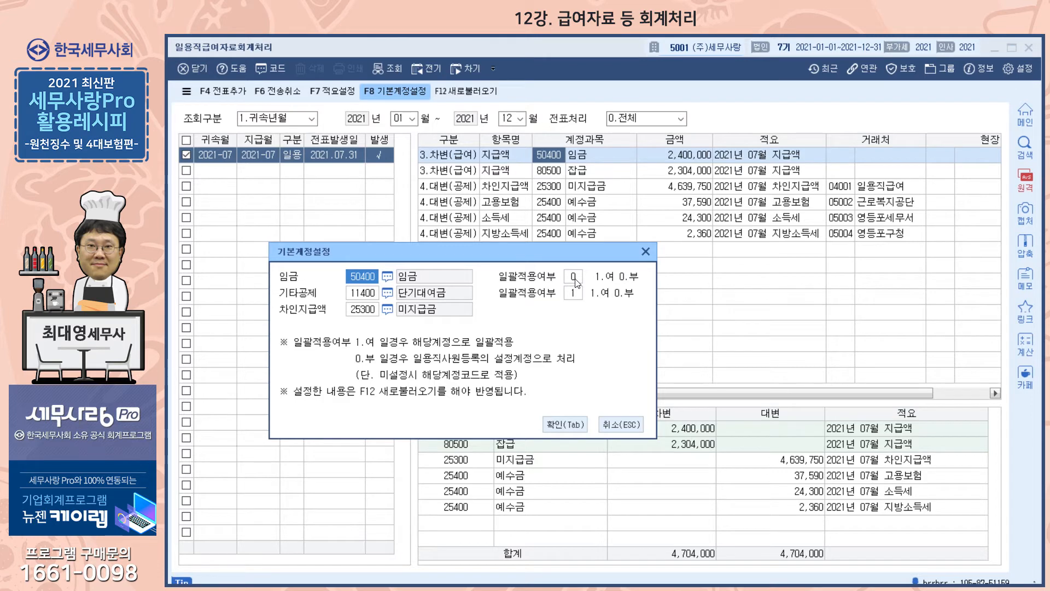
{"action": "left_click_drag", "start_coordinate": [504, 250], "coordinate": [511, 191]}
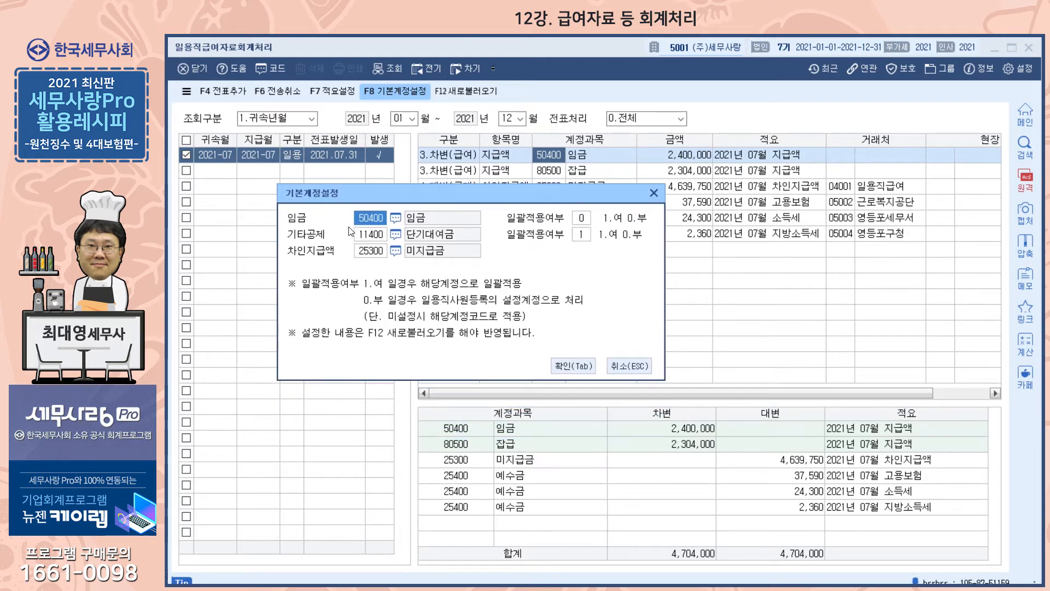
{"action": "left_click", "coordinate": [368, 235]}
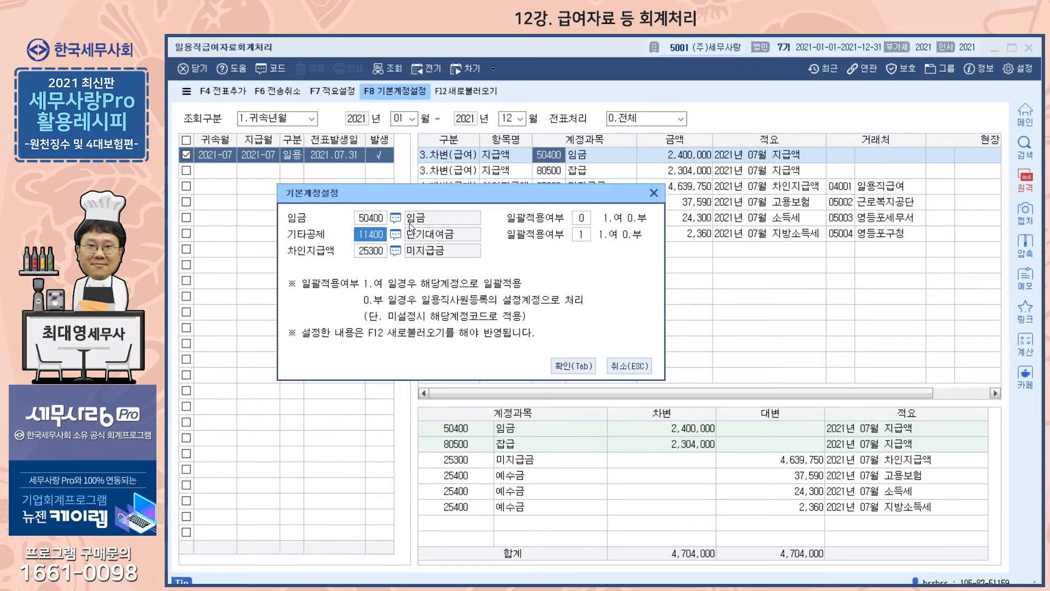
{"action": "left_click", "coordinate": [364, 252]}
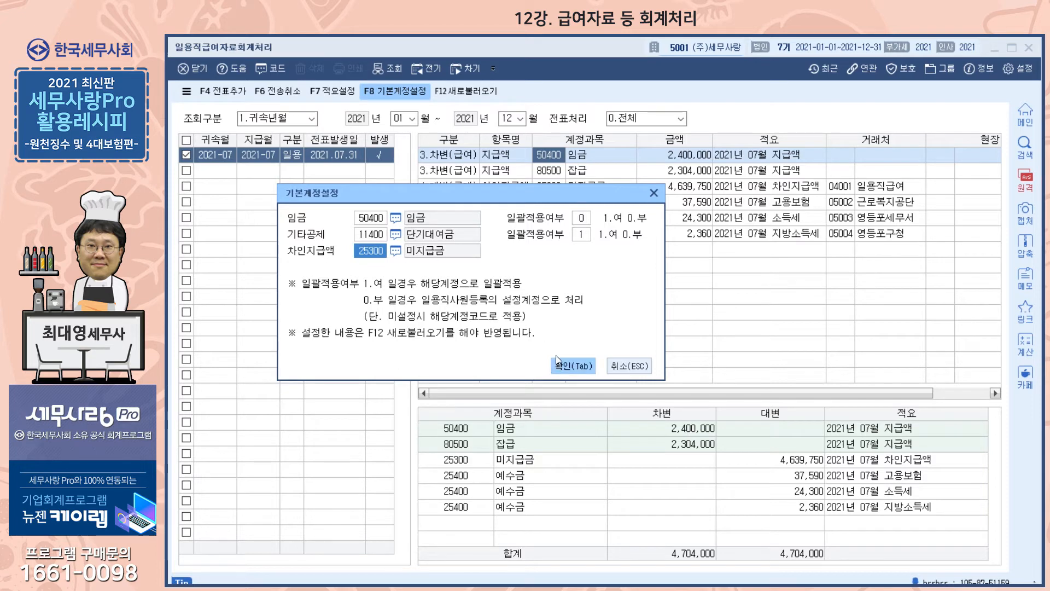
Accept the 기본계정설정 default accounts and reload the daily-worker payroll data with 새로불러오기
{"action": "left_click", "coordinate": [570, 364]}
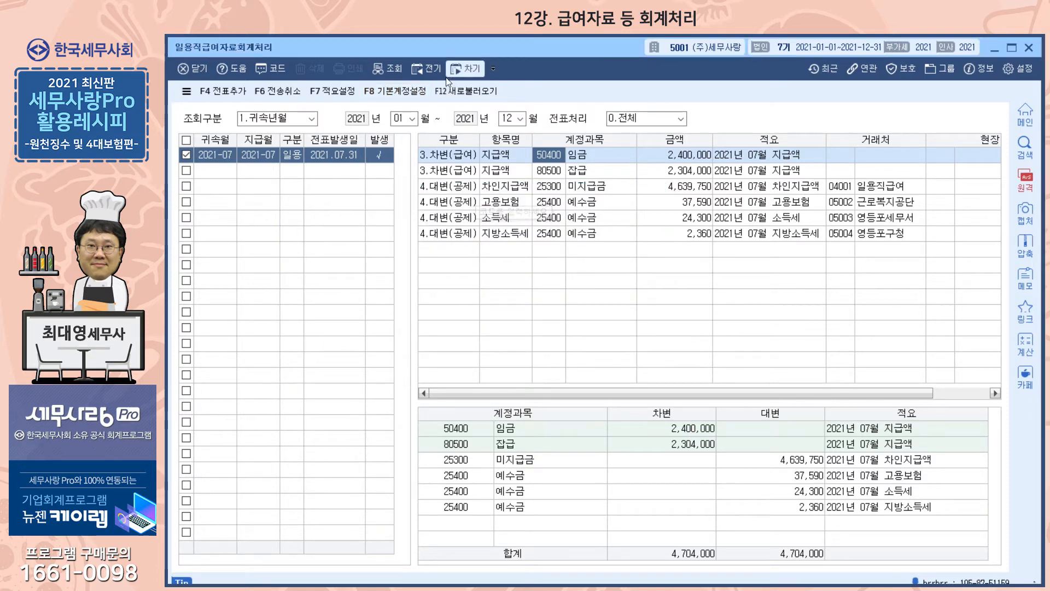
{"action": "left_click", "coordinate": [457, 90]}
{"action": "left_click", "coordinate": [509, 293]}
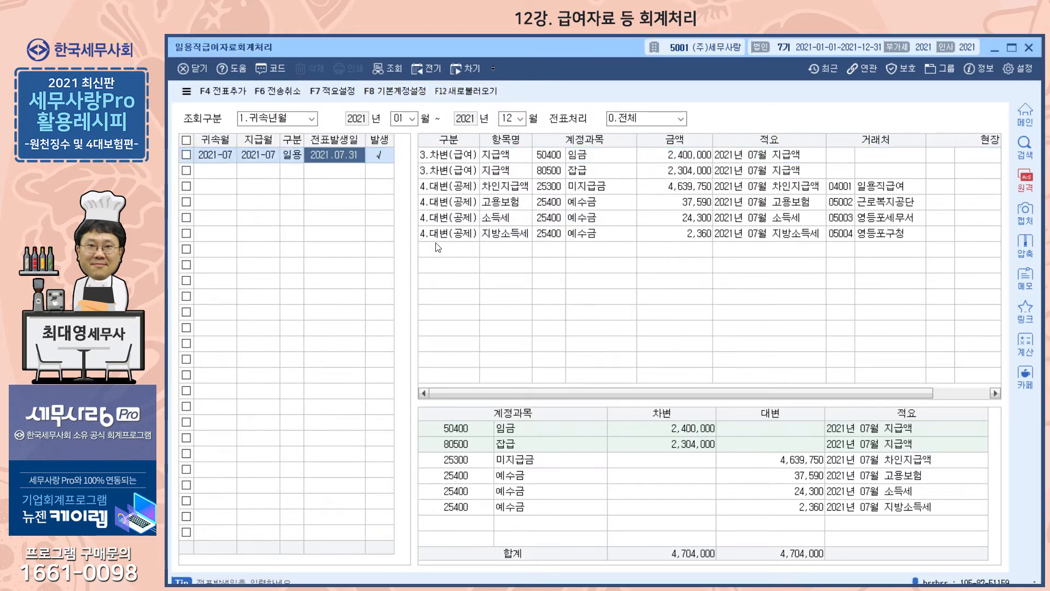
Examine the 거래처 codes on the 2021-07 entry's 차인지급액, 고용보험, 소득세 and 지방소득세 lines and tick the month's row
{"action": "left_click", "coordinate": [377, 155]}
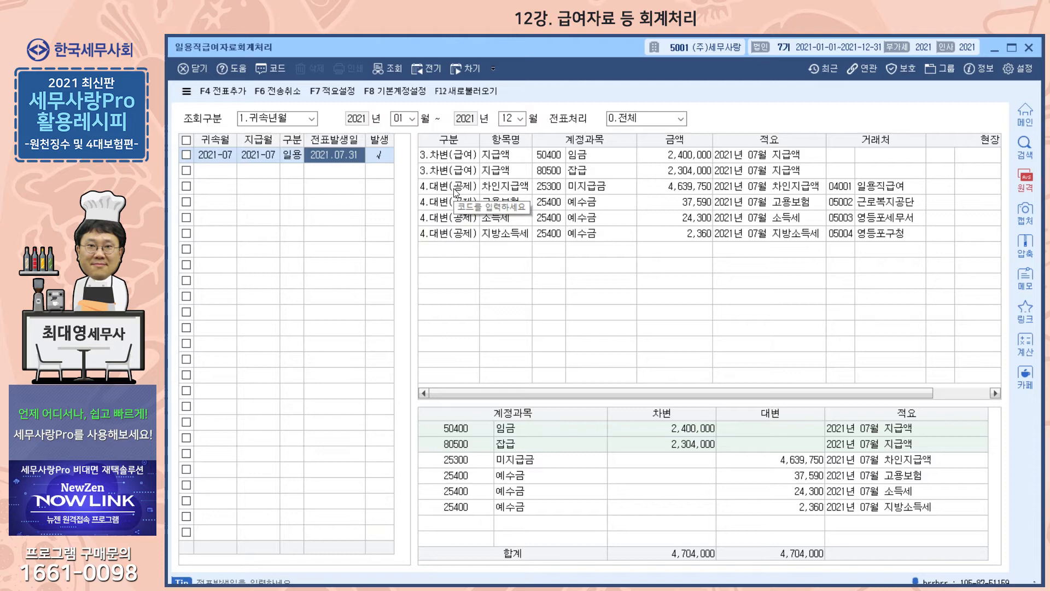
{"action": "left_click", "coordinate": [840, 186]}
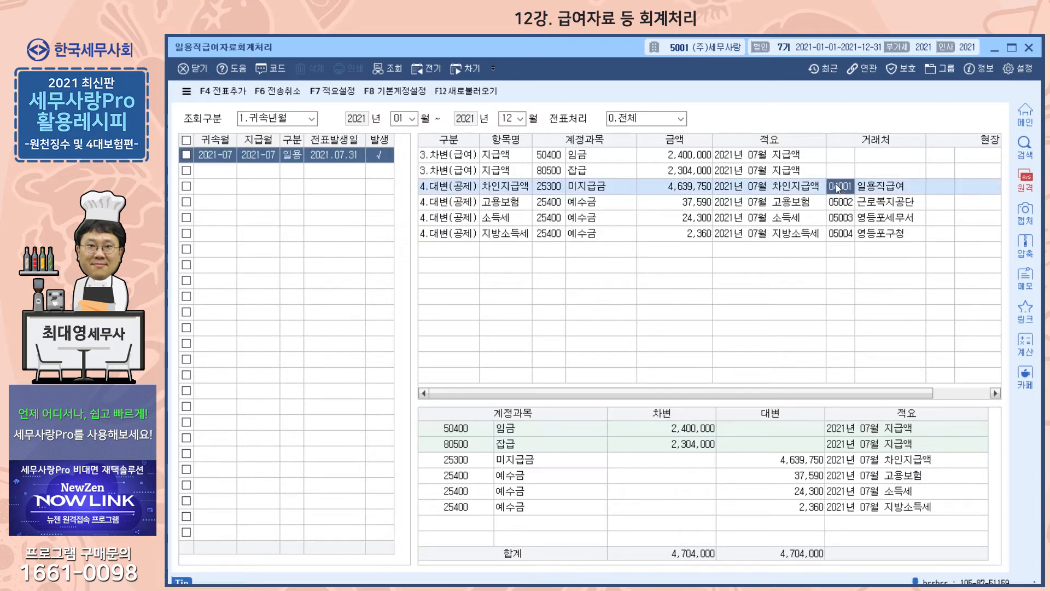
{"action": "left_click", "coordinate": [840, 200]}
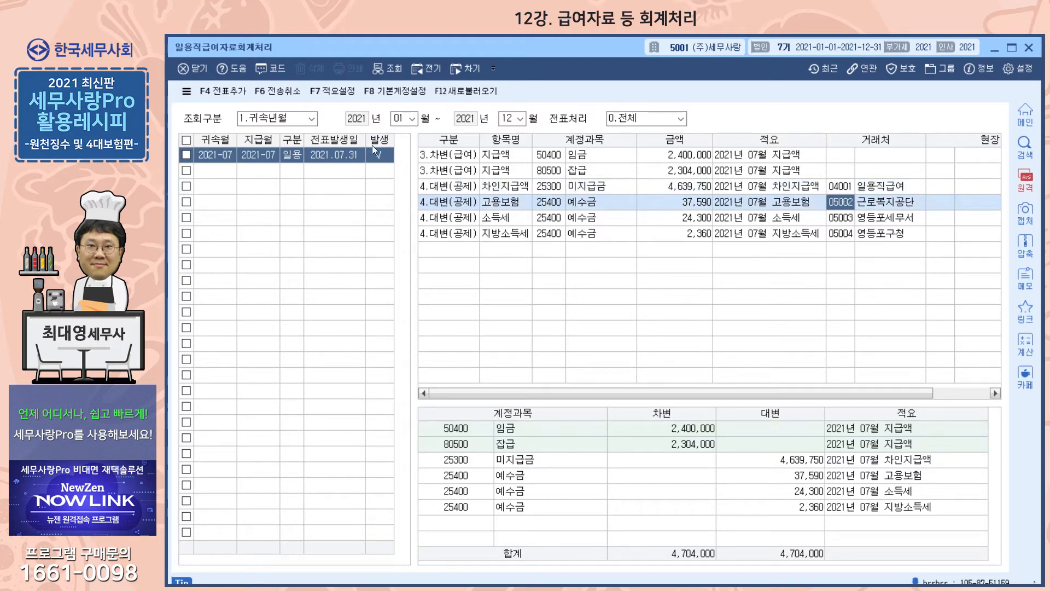
{"action": "left_click", "coordinate": [834, 187]}
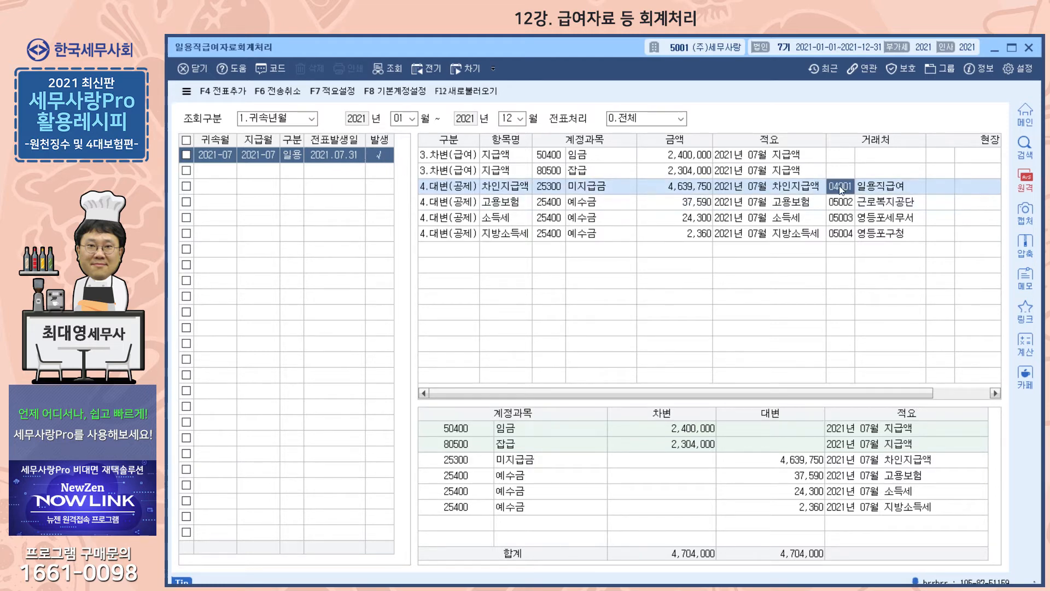
{"action": "left_click", "coordinate": [838, 204]}
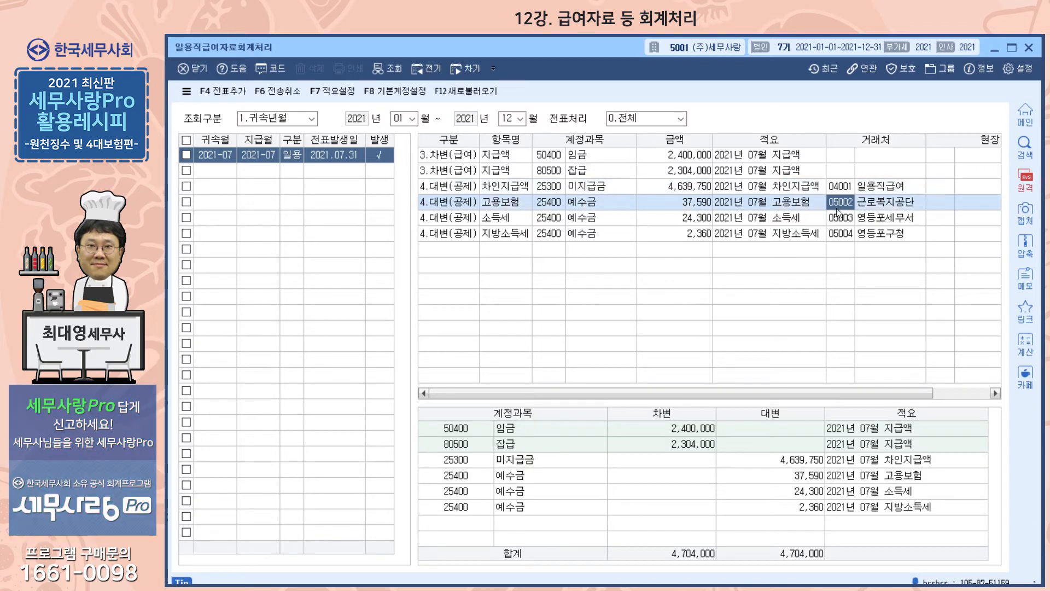
{"action": "left_click", "coordinate": [841, 218]}
{"action": "left_click", "coordinate": [841, 232]}
{"action": "left_click", "coordinate": [841, 219]}
{"action": "left_click", "coordinate": [832, 198]}
{"action": "left_click", "coordinate": [835, 188]}
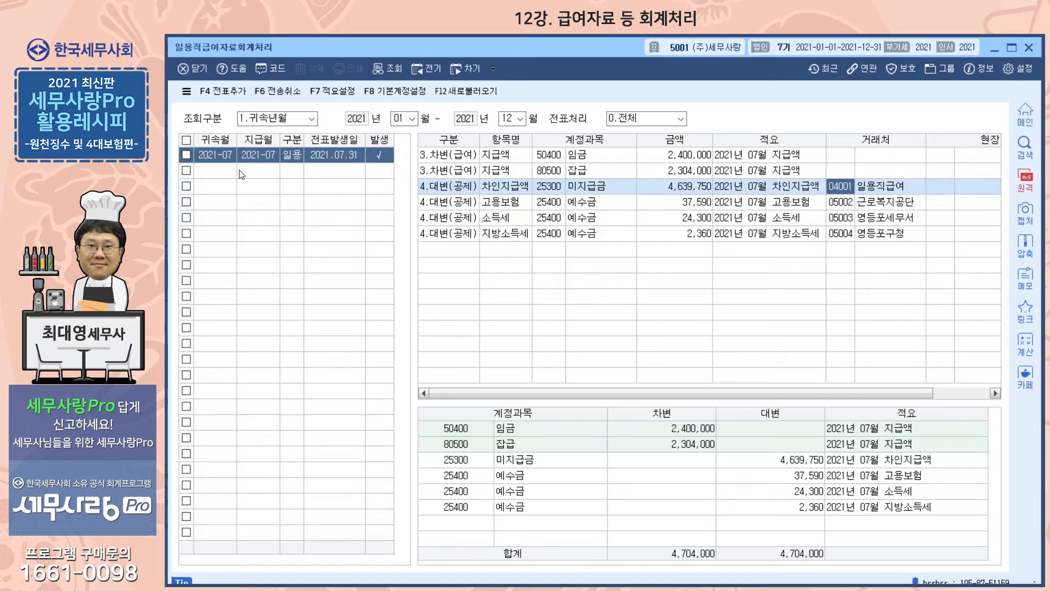
{"action": "left_click", "coordinate": [185, 155]}
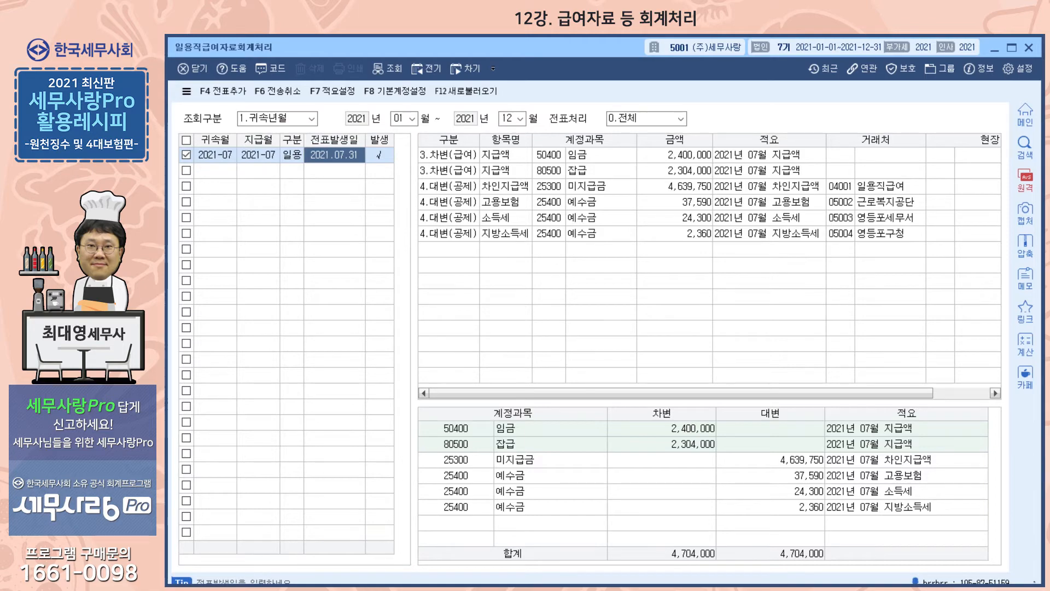
Leave the daily-worker screen and load the 31 July 2021 vouchers in 일반전표입력 under 회계관리
{"action": "key", "text": "Escape"}
{"action": "left_click", "coordinate": [241, 70]}
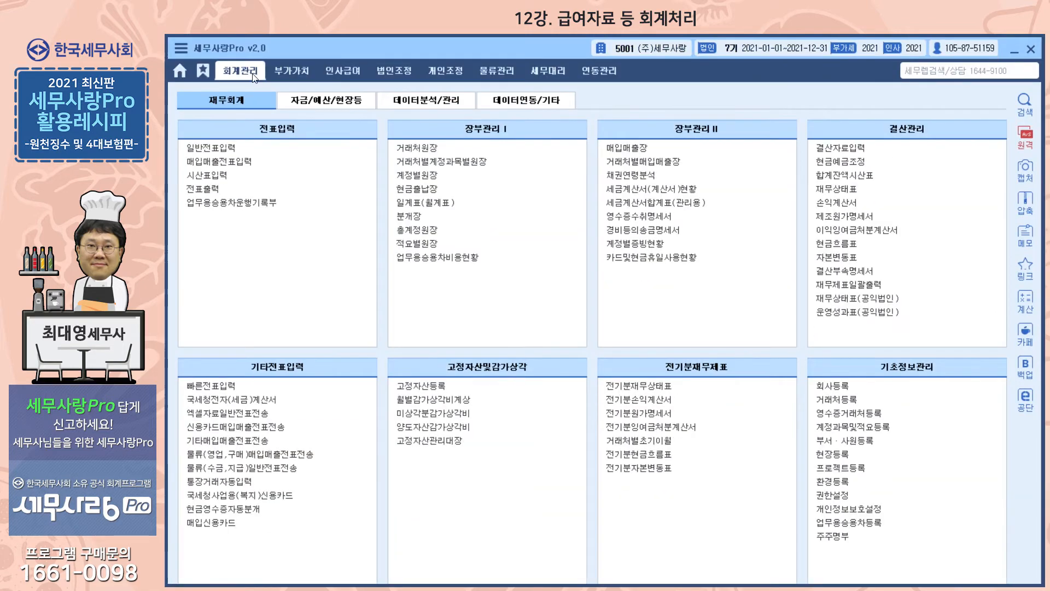
{"action": "left_click", "coordinate": [212, 145]}
{"action": "left_click", "coordinate": [247, 123]}
{"action": "type", "text": "7"}
{"action": "key", "text": "Return"}
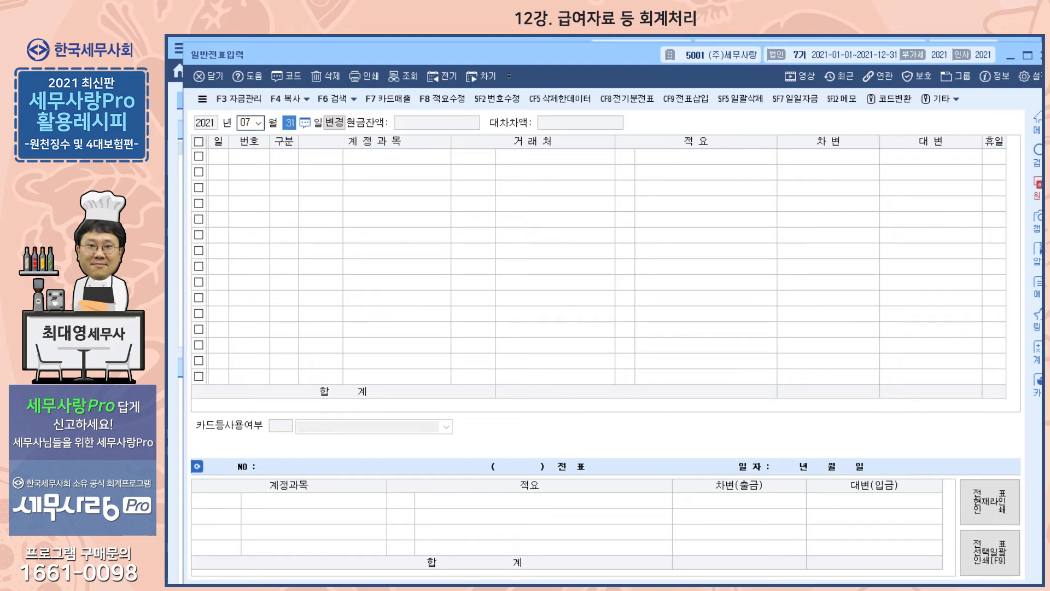
{"action": "key", "text": "Return"}
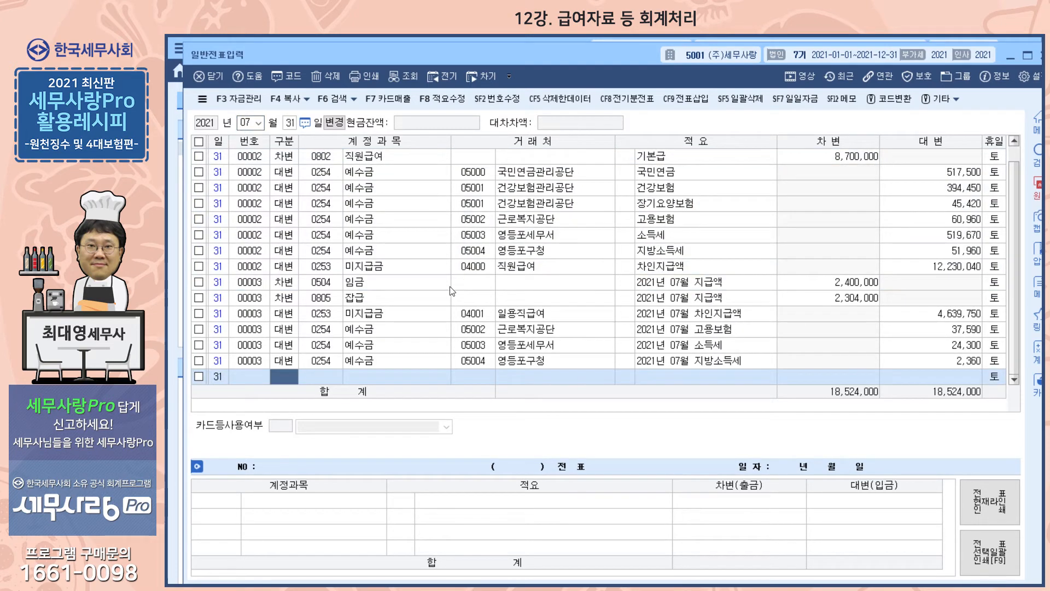
Review the daily-worker voucher's 잡급 and 미지급금 lines and their vendors, and close 일반전표입력
{"action": "left_click", "coordinate": [473, 301]}
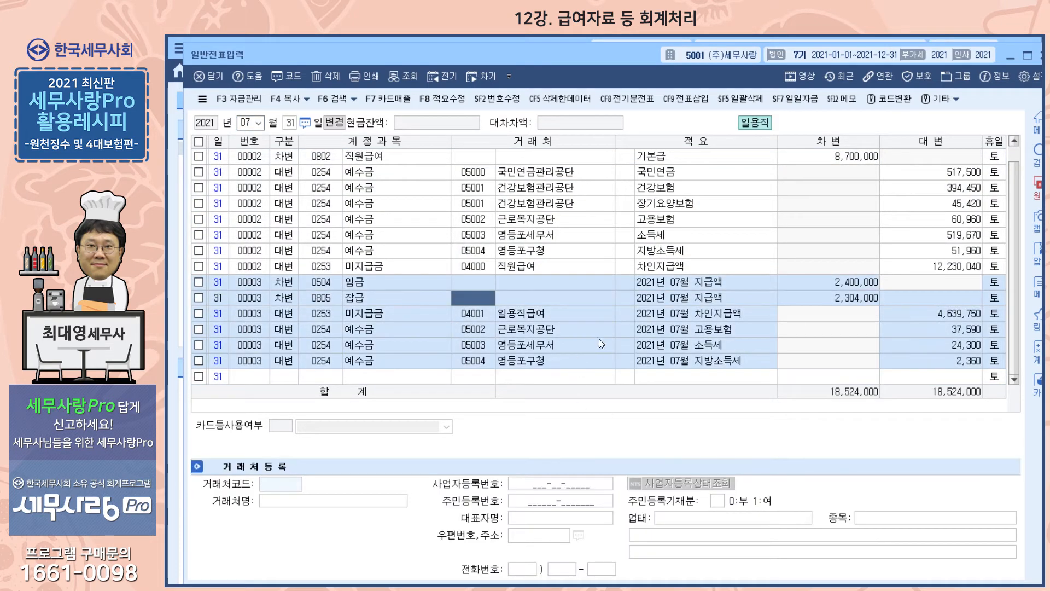
{"action": "left_click", "coordinate": [542, 311]}
{"action": "left_click", "coordinate": [381, 313]}
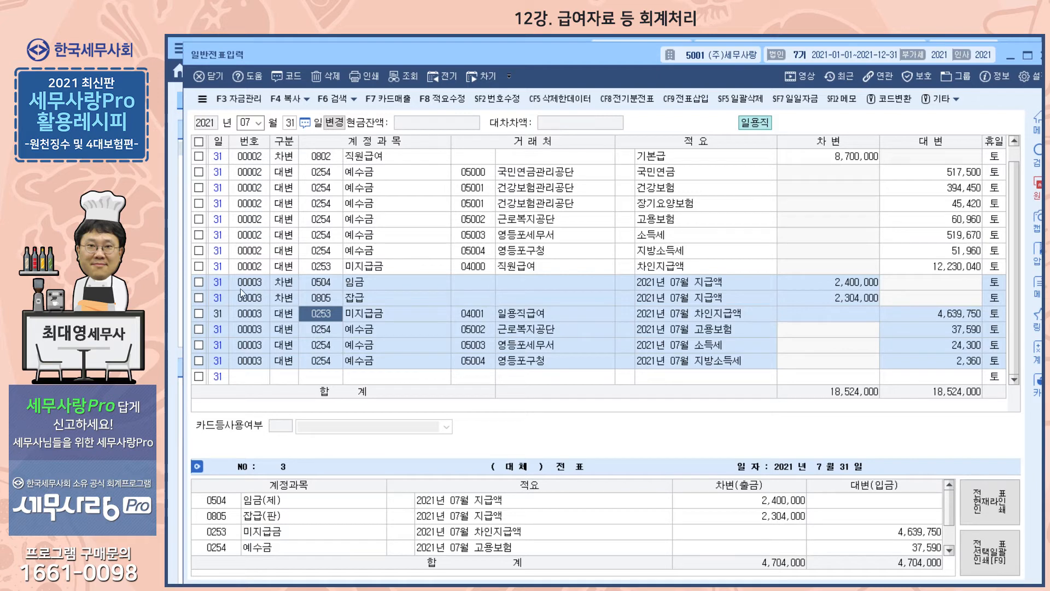
{"action": "key", "text": "Escape"}
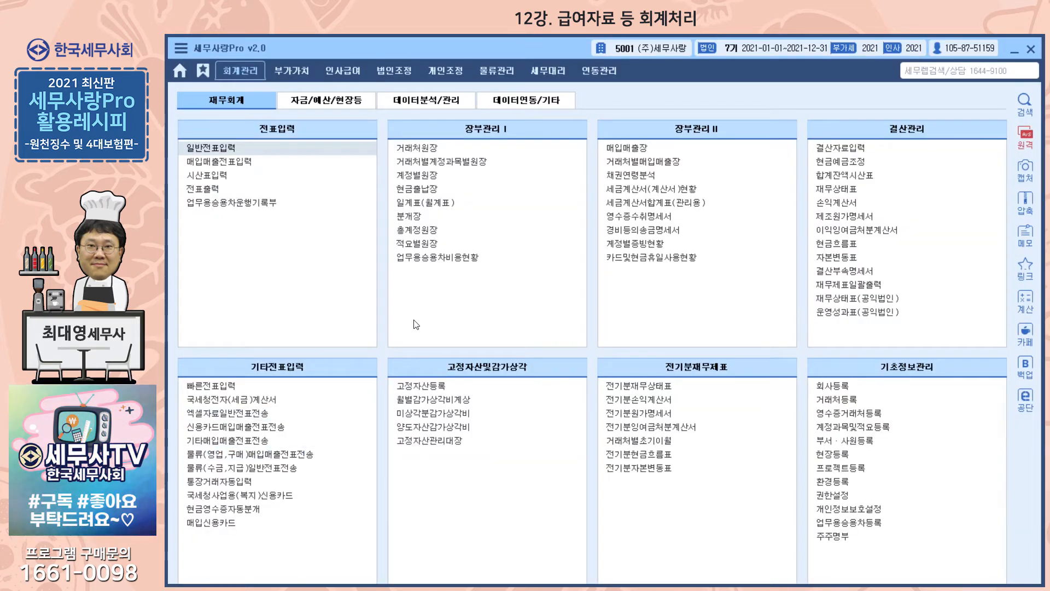
Load the retirement income entries in 퇴직소득자료회계처리 under 인사급여 for months 01 to 12 of 2021
{"action": "left_click", "coordinate": [334, 76]}
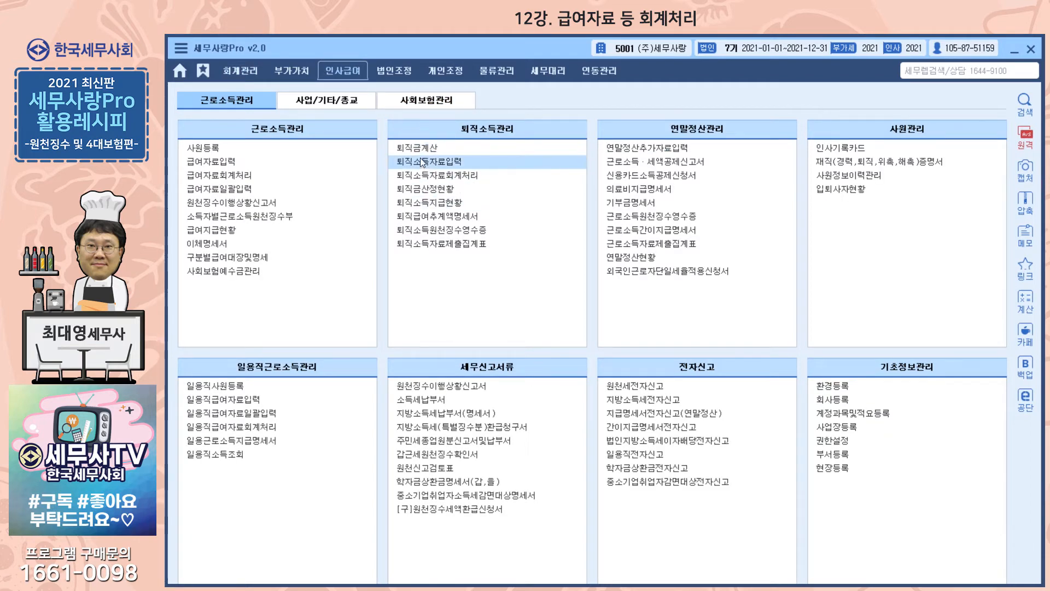
{"action": "left_click", "coordinate": [424, 177]}
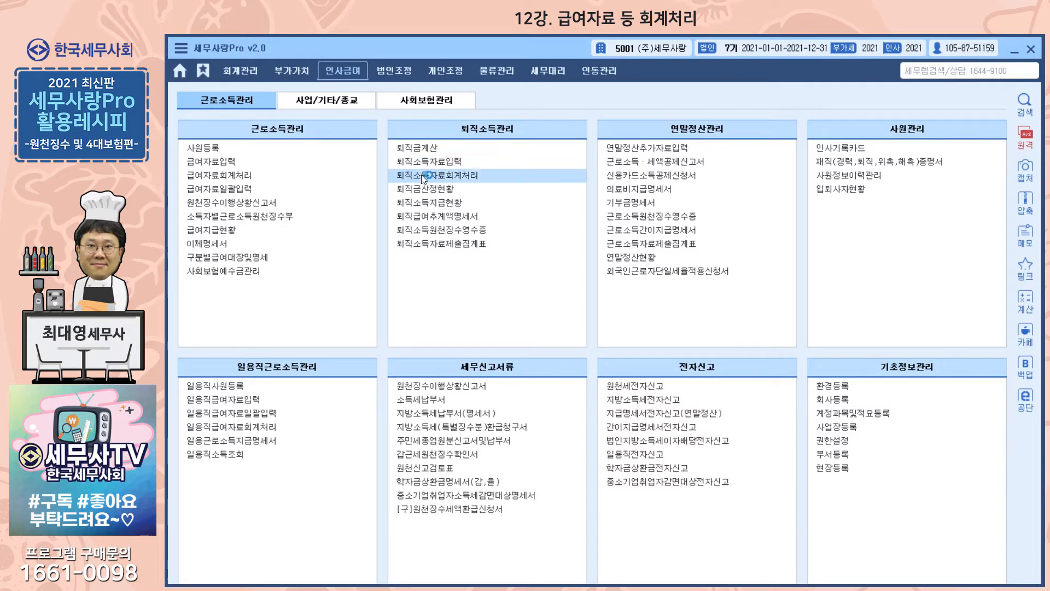
{"action": "key", "text": "Return"}
{"action": "key", "text": "Return"}
{"action": "key", "text": "Return"}
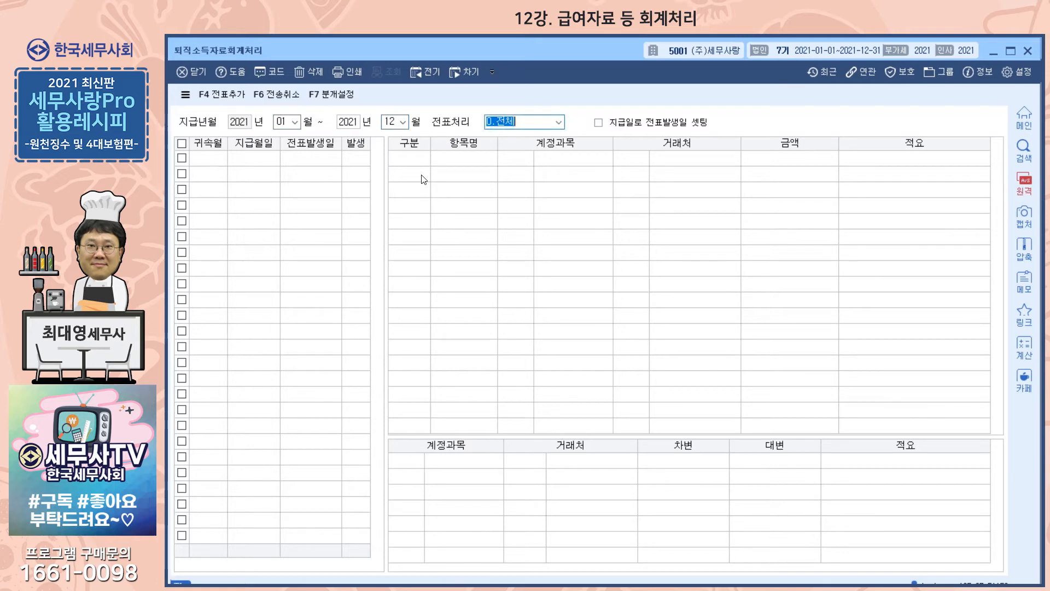
{"action": "key", "text": "Return"}
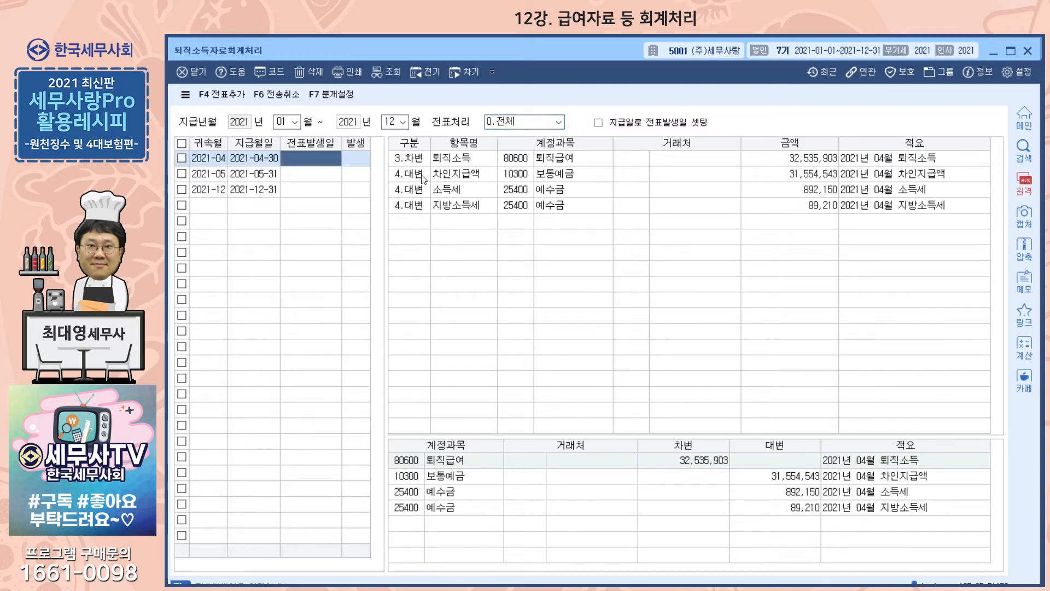
Set the 차인지급액 account to 253 미지급금 in 분개설정, select its vendor field, and close the settings
{"action": "left_click", "coordinate": [330, 95]}
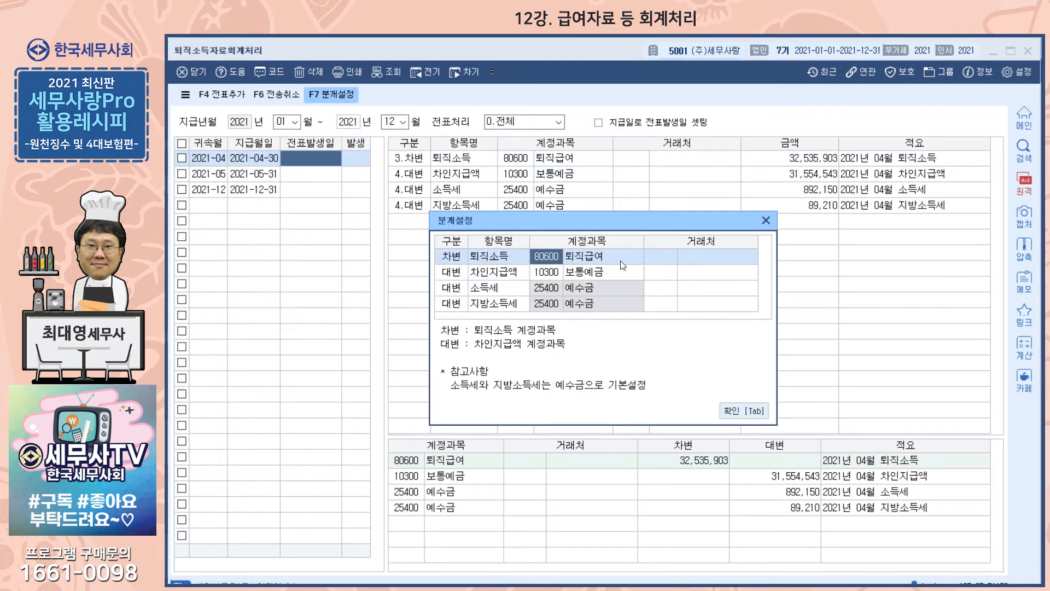
{"action": "left_click", "coordinate": [553, 272]}
{"action": "type", "text": "253"}
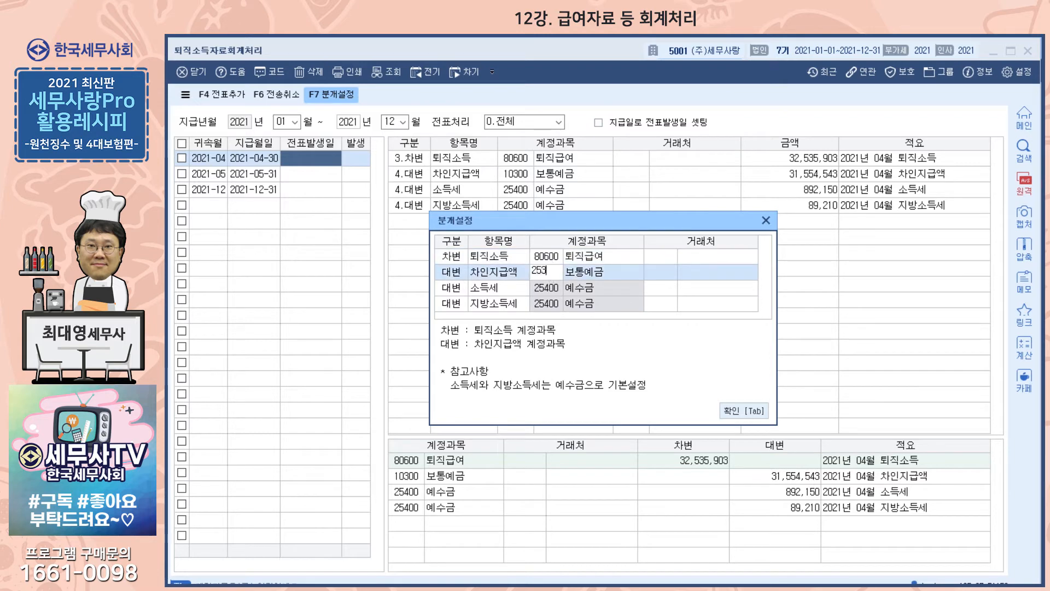
{"action": "key", "text": "Return"}
{"action": "left_click", "coordinate": [668, 290]}
{"action": "left_click", "coordinate": [664, 275]}
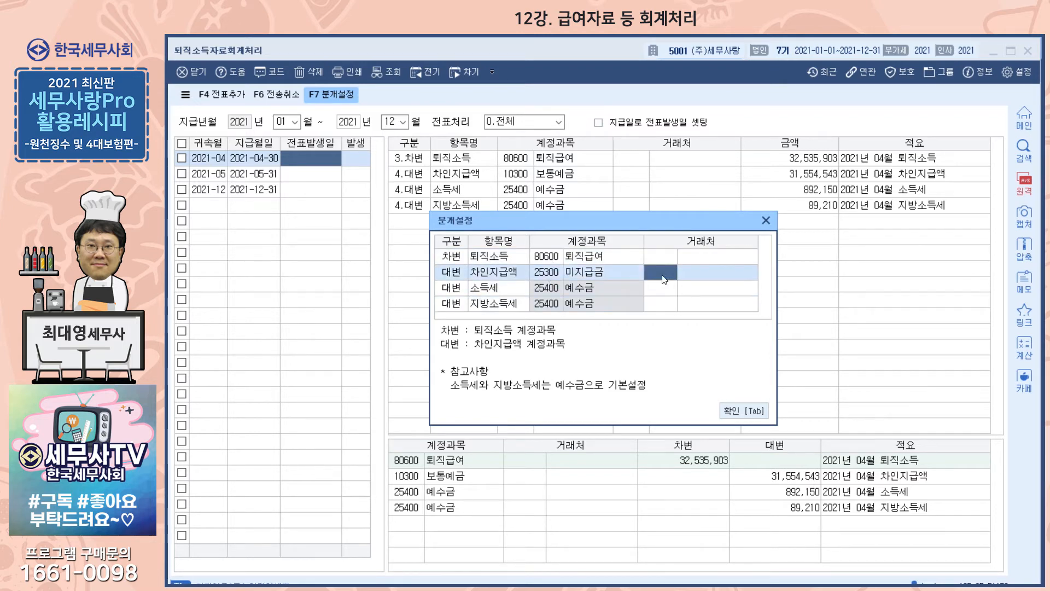
{"action": "left_click", "coordinate": [766, 219]}
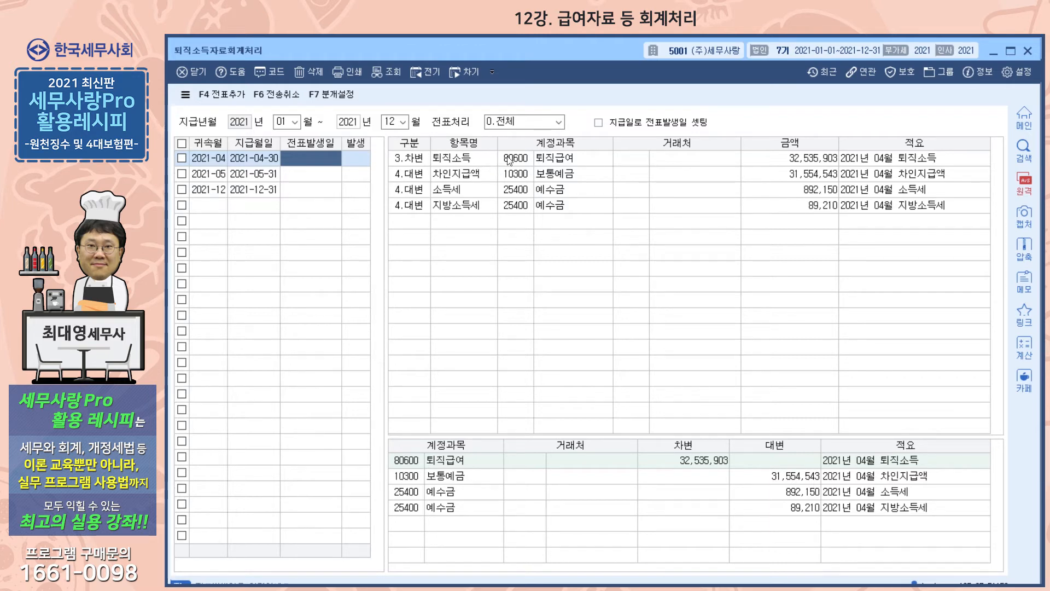
Recheck the accounts in 분개설정, close it, and look over the voucher dates of the retirement income rows
{"action": "left_click", "coordinate": [346, 102]}
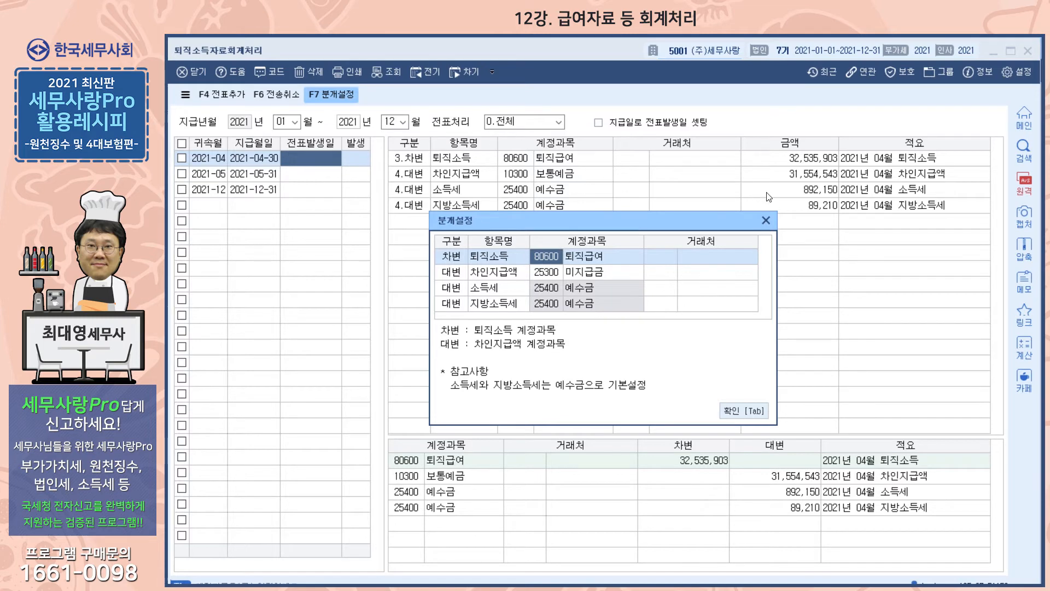
{"action": "left_click", "coordinate": [765, 221]}
{"action": "left_click", "coordinate": [288, 176]}
{"action": "left_click", "coordinate": [297, 190]}
{"action": "left_click", "coordinate": [305, 164]}
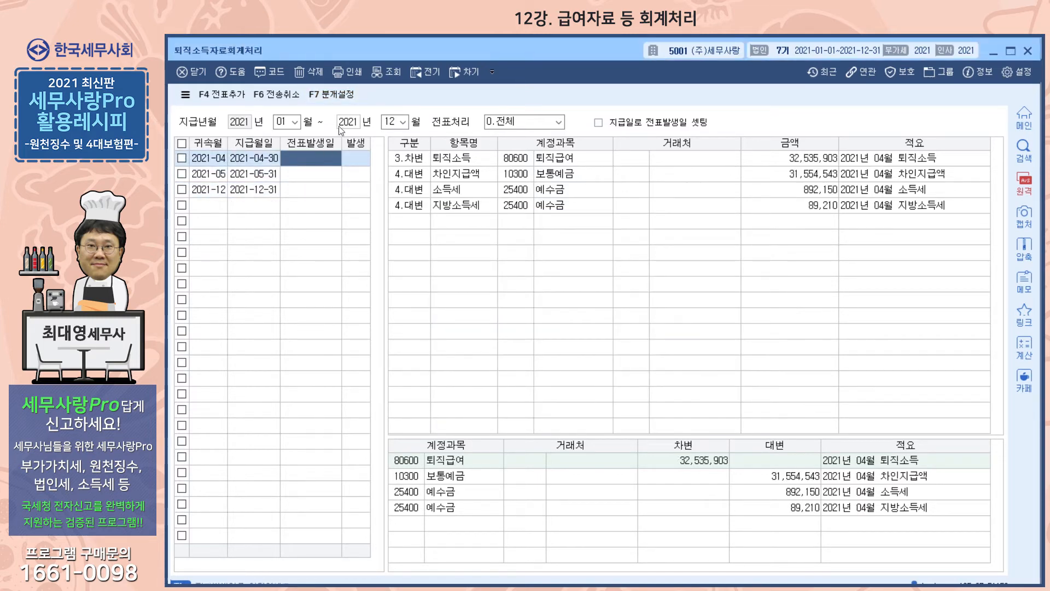
View the vendor list for the 퇴직소득 line in 분개설정, then close the dialogs and 퇴직소득자료회계처리
{"action": "left_click", "coordinate": [336, 93]}
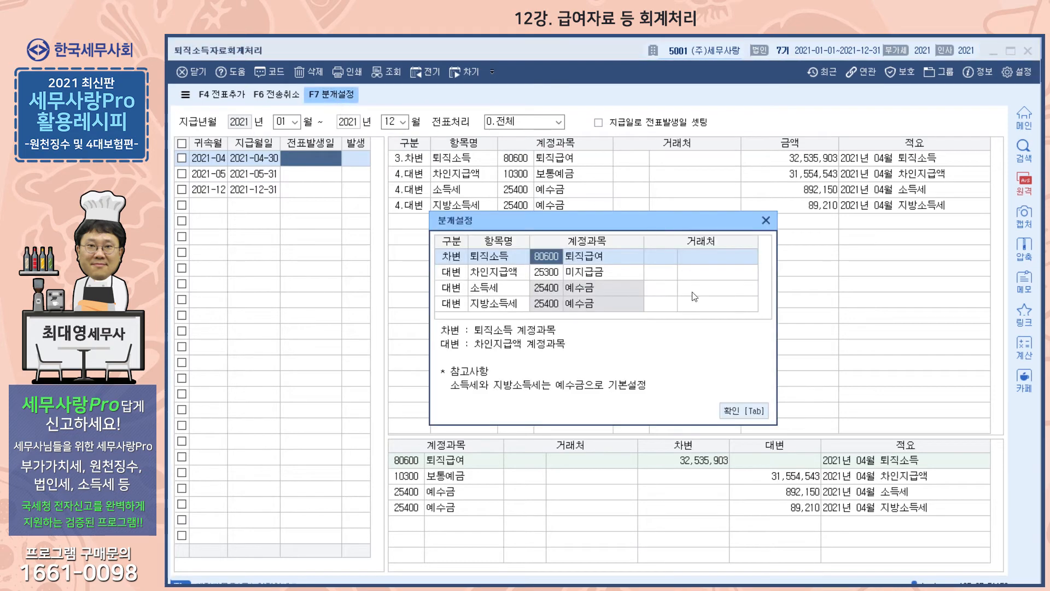
{"action": "left_click", "coordinate": [658, 260]}
{"action": "key", "text": "F2"}
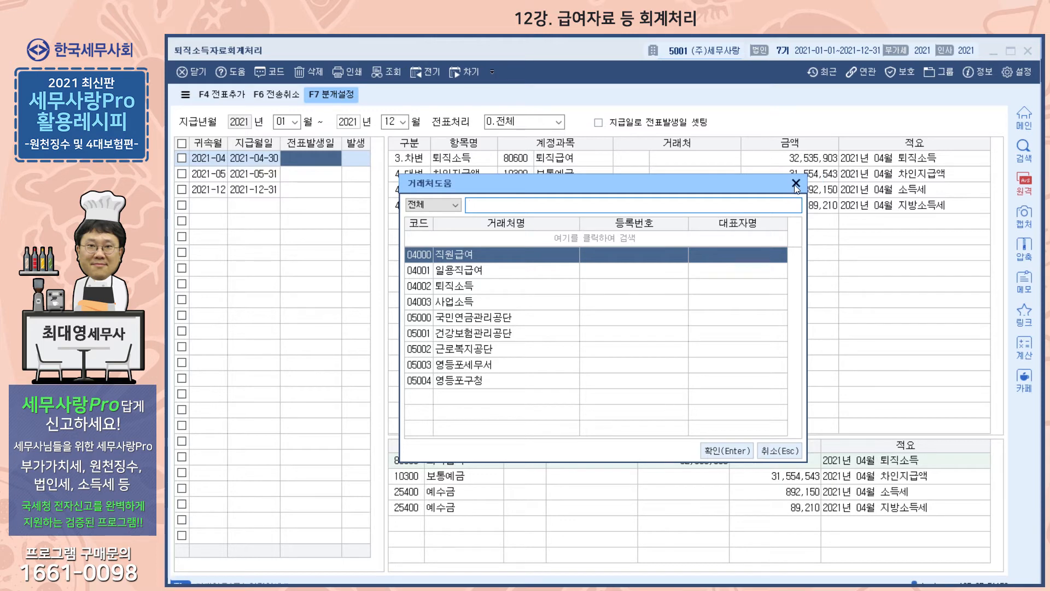
{"action": "left_click", "coordinate": [796, 184]}
{"action": "left_click", "coordinate": [764, 222]}
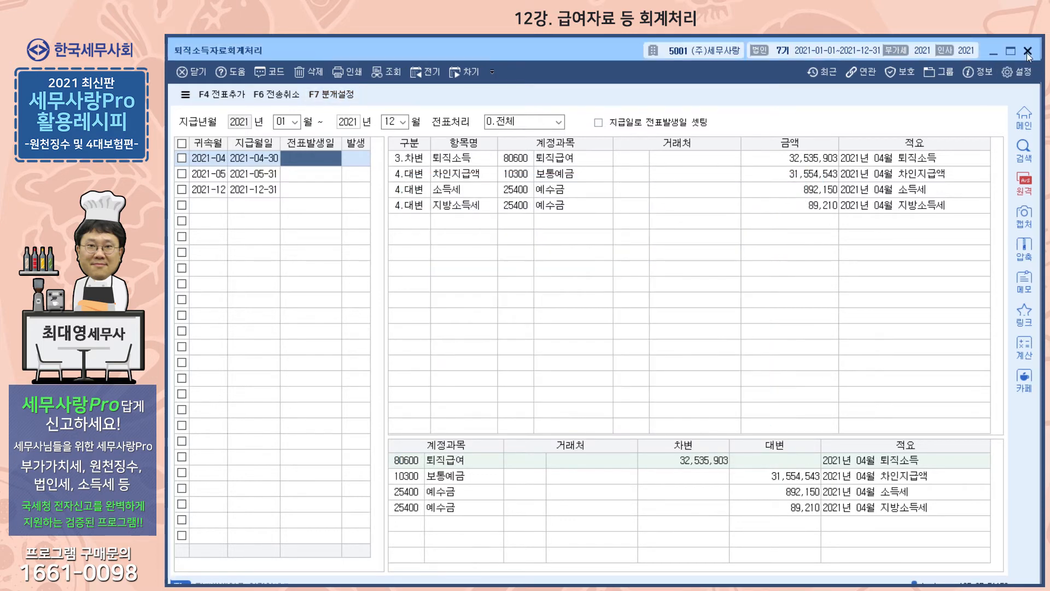
{"action": "left_click", "coordinate": [1028, 52]}
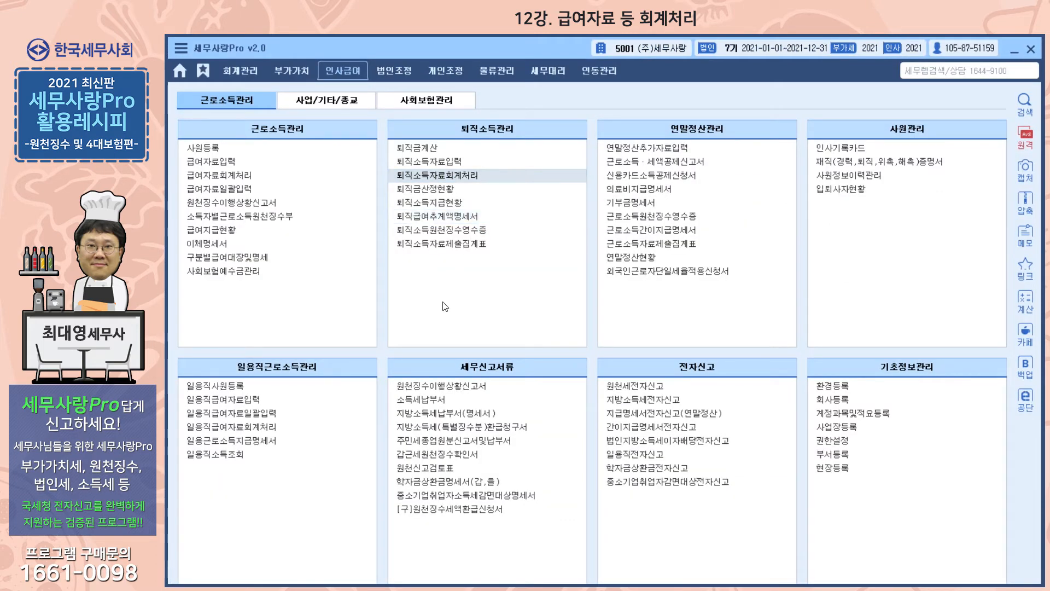
Load the business income entries in 사업소득자료회계처리 for months 01 to 12 of 2021 and check the 2021-07 row
{"action": "left_click", "coordinate": [339, 104]}
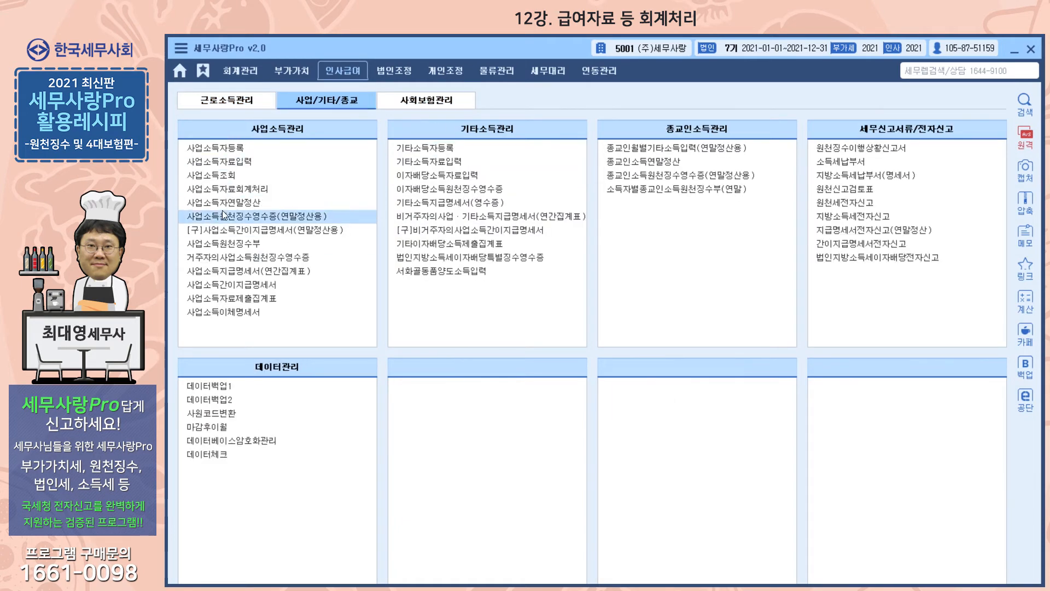
{"action": "left_click", "coordinate": [241, 188]}
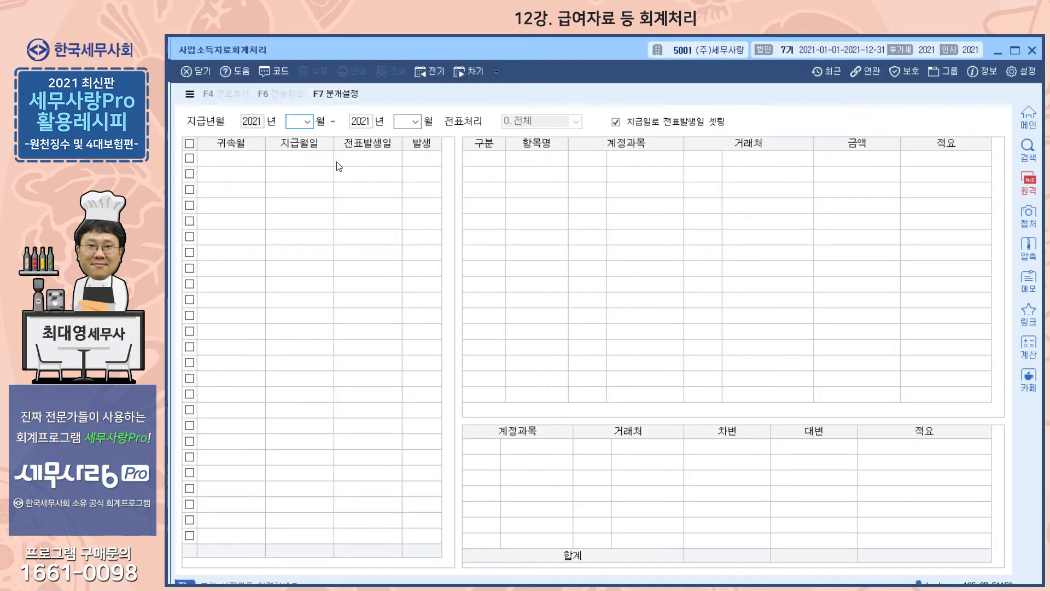
{"action": "key", "text": "Return"}
{"action": "key", "text": "Return"}
{"action": "key", "text": "Return"}
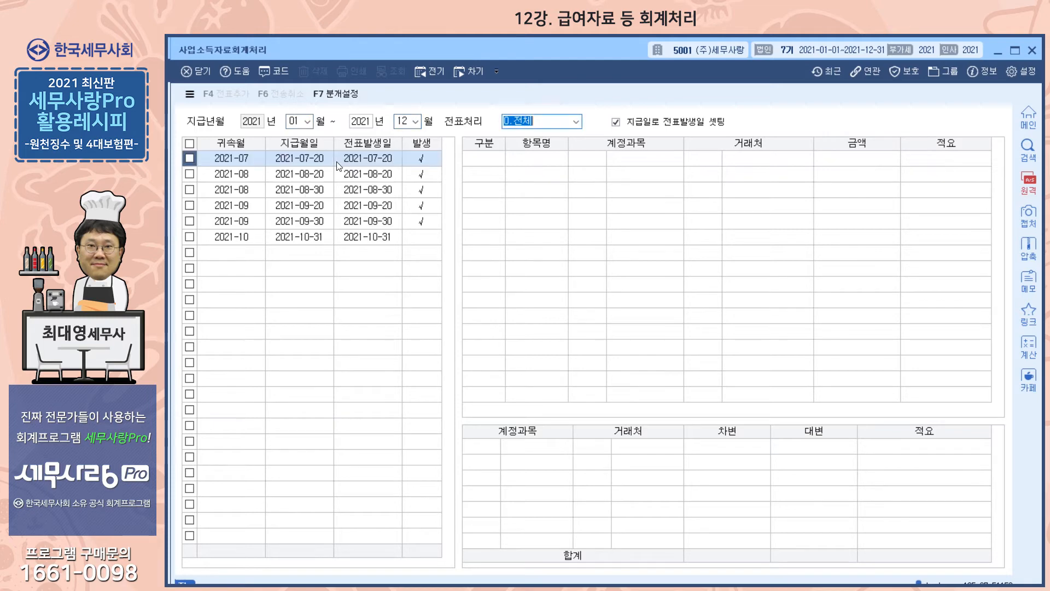
{"action": "left_click", "coordinate": [337, 163]}
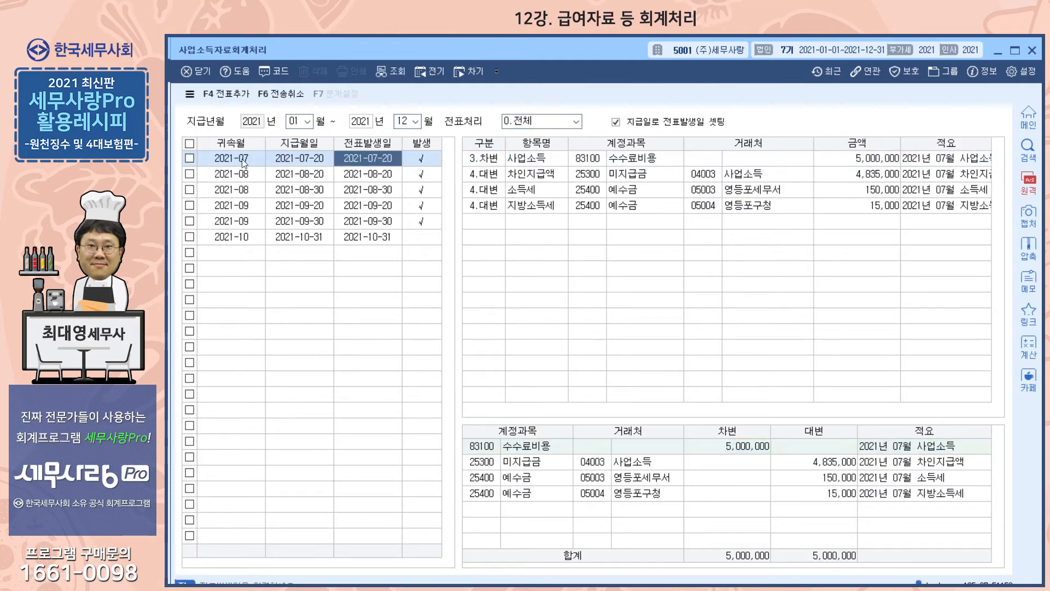
Return to the payment-month criteria and reload the business income entries for months 01 to 12 of 2021
{"action": "left_click", "coordinate": [295, 121]}
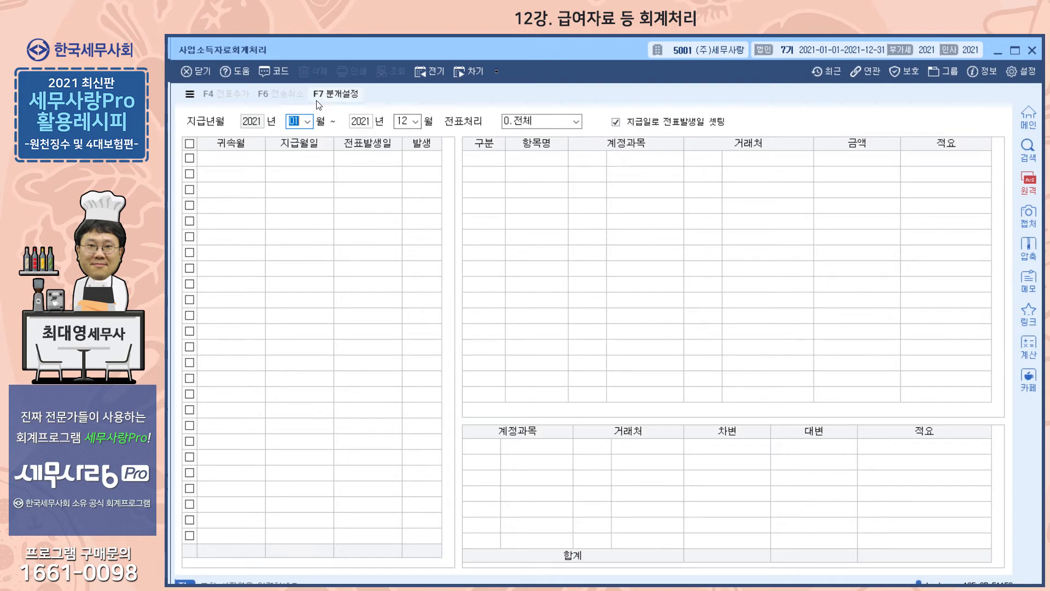
{"action": "key", "text": "Return"}
{"action": "key", "text": "Return"}
{"action": "key", "text": "Return"}
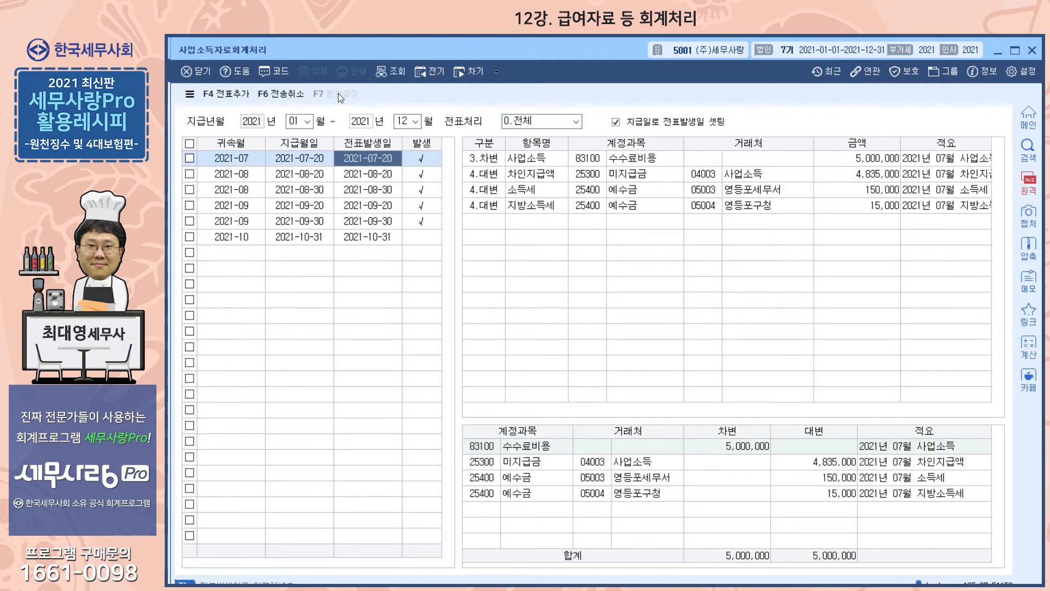
Return to the payment-month criteria, view the business income accounts and vendors in 분개설정, and close the dialog
{"action": "left_click", "coordinate": [296, 117]}
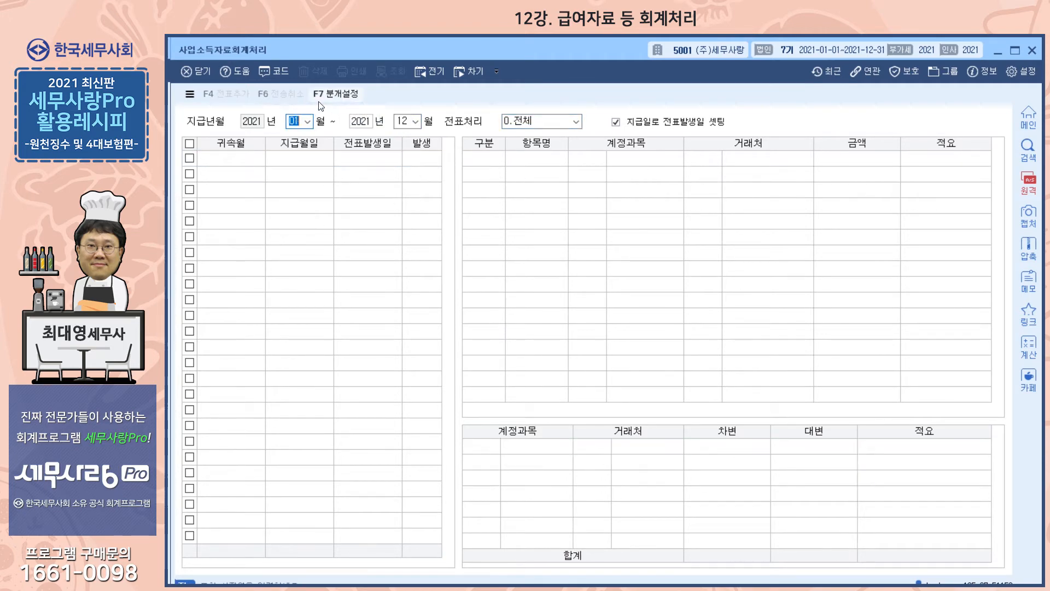
{"action": "left_click", "coordinate": [358, 94]}
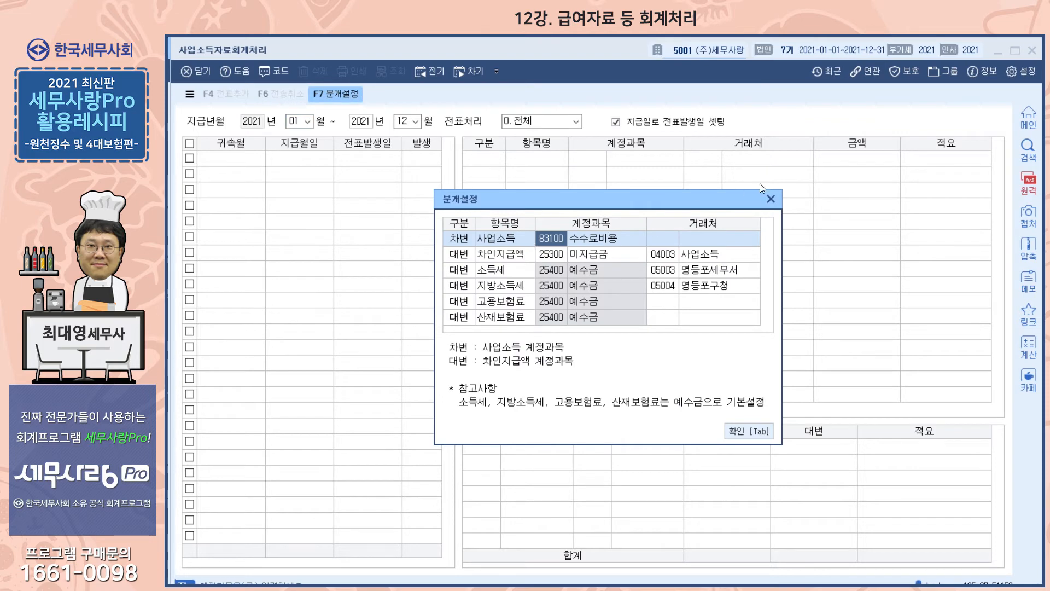
{"action": "left_click", "coordinate": [772, 199]}
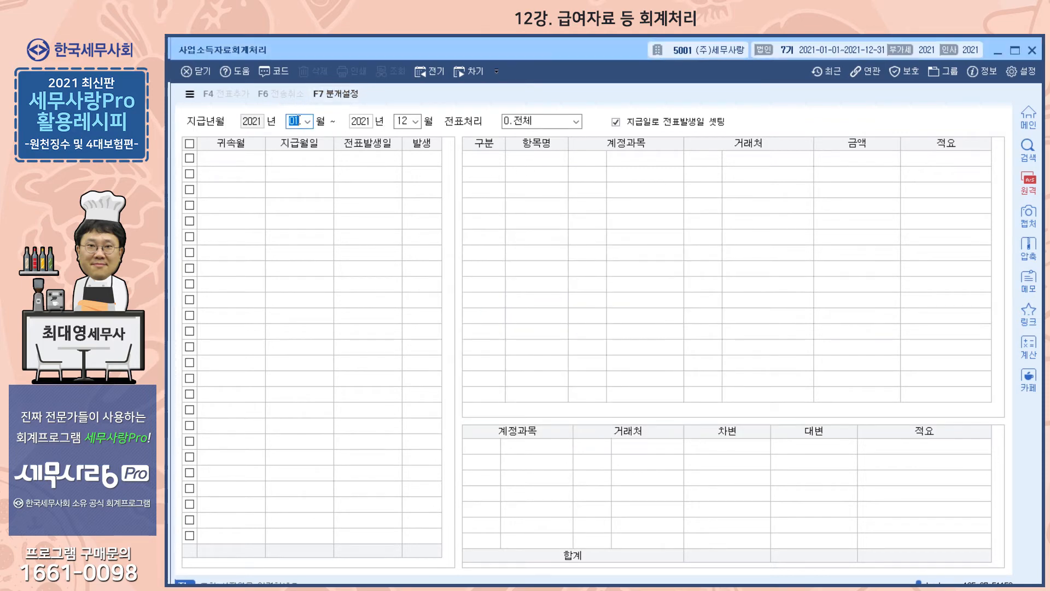
Load the business income entries for months 01 to 12 of 2021 and check the 2021-10 row's accounts and amounts
{"action": "key", "text": "Return"}
{"action": "key", "text": "Return"}
{"action": "key", "text": "Return"}
{"action": "key", "text": "Return"}
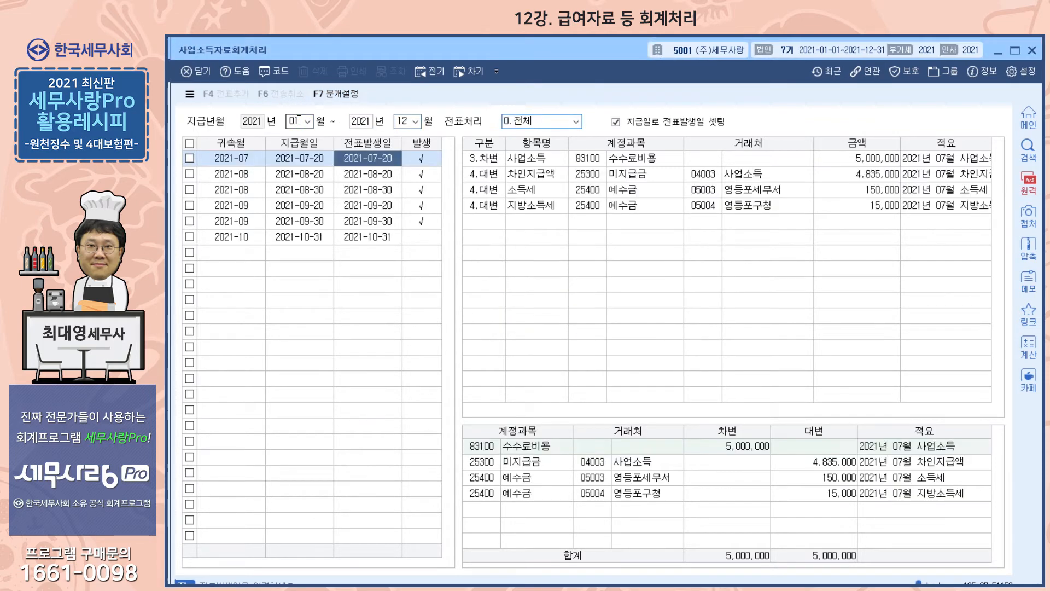
{"action": "left_click", "coordinate": [374, 238]}
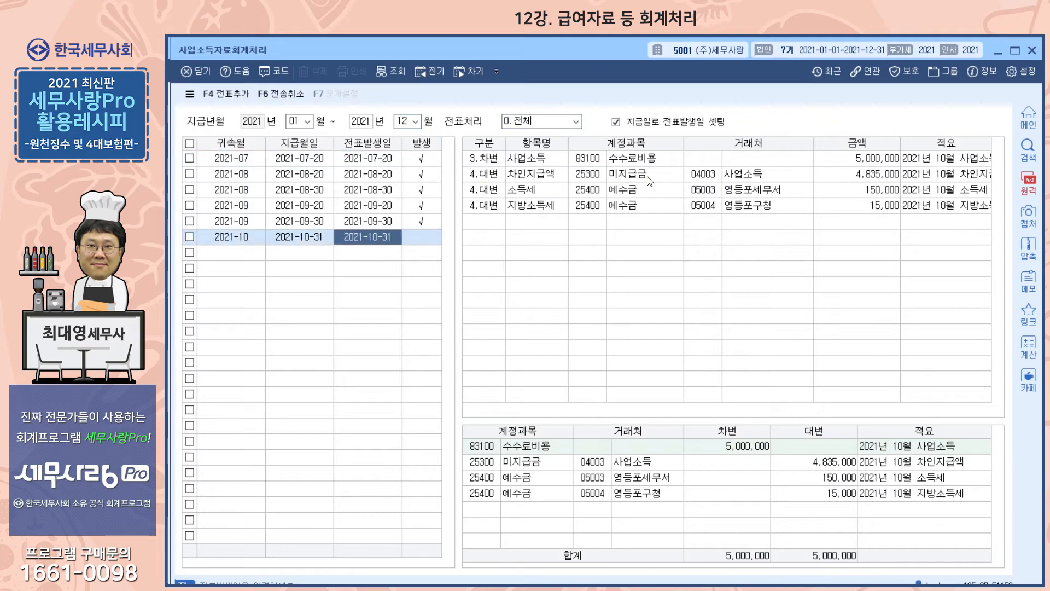
Clear the loaded entries and examine each line's account in 분개설정, from 차인지급액 through 산재보험료, then close it
{"action": "key", "text": "Escape"}
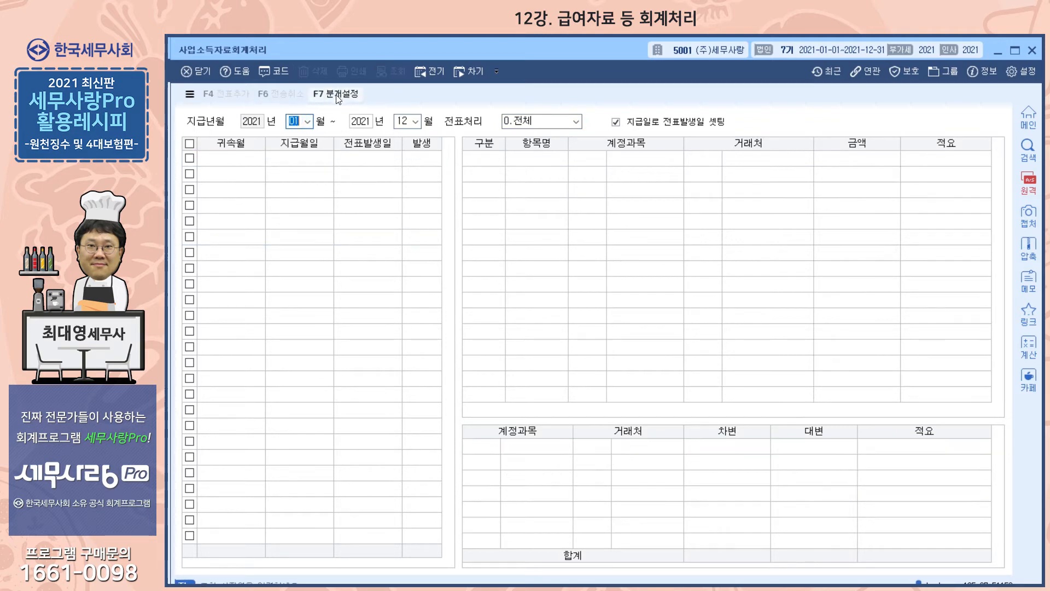
{"action": "left_click", "coordinate": [336, 94]}
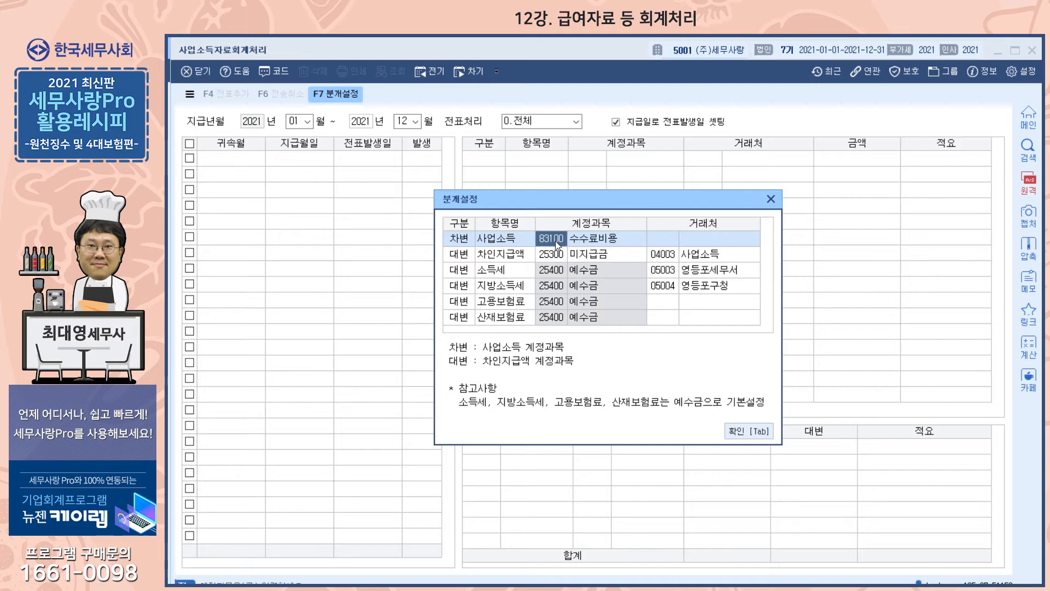
{"action": "left_click", "coordinate": [542, 256]}
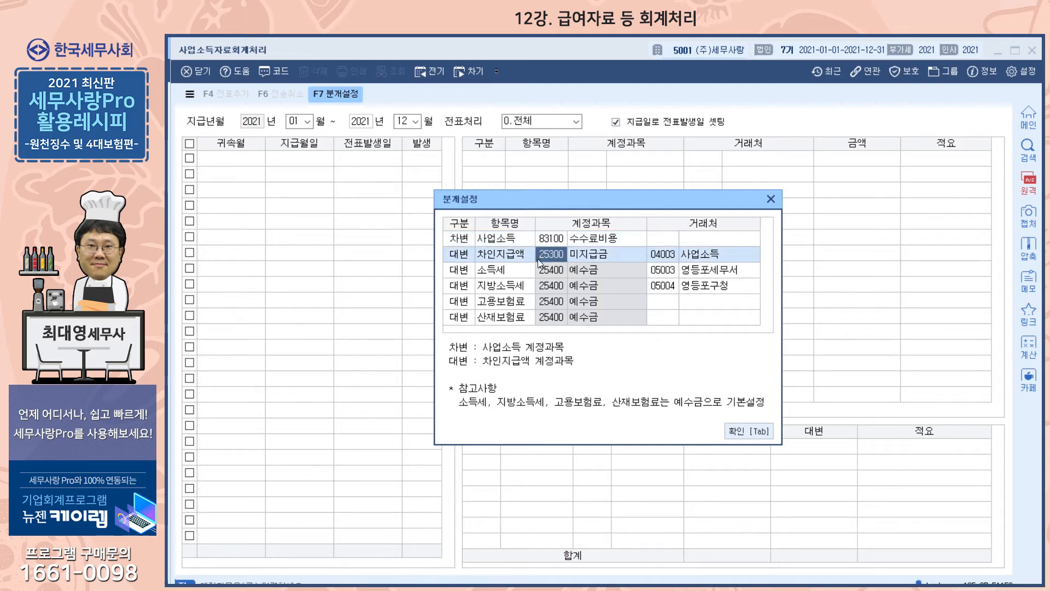
{"action": "left_click", "coordinate": [544, 270]}
{"action": "left_click", "coordinate": [546, 286]}
{"action": "left_click", "coordinate": [547, 303]}
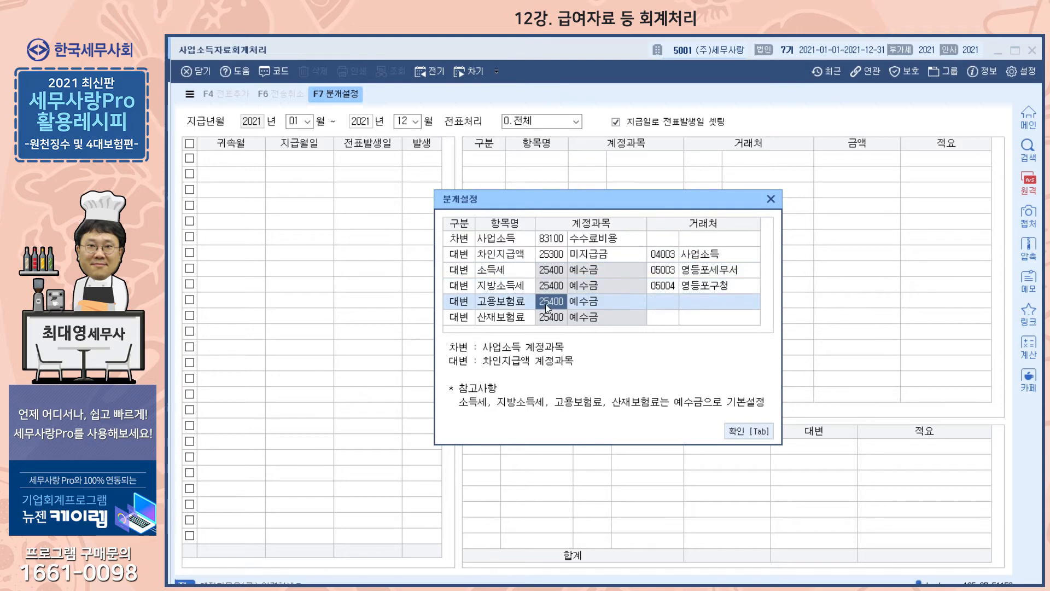
{"action": "left_click", "coordinate": [548, 317]}
{"action": "left_click", "coordinate": [551, 302]}
{"action": "left_click", "coordinate": [553, 285]}
{"action": "left_click", "coordinate": [552, 273]}
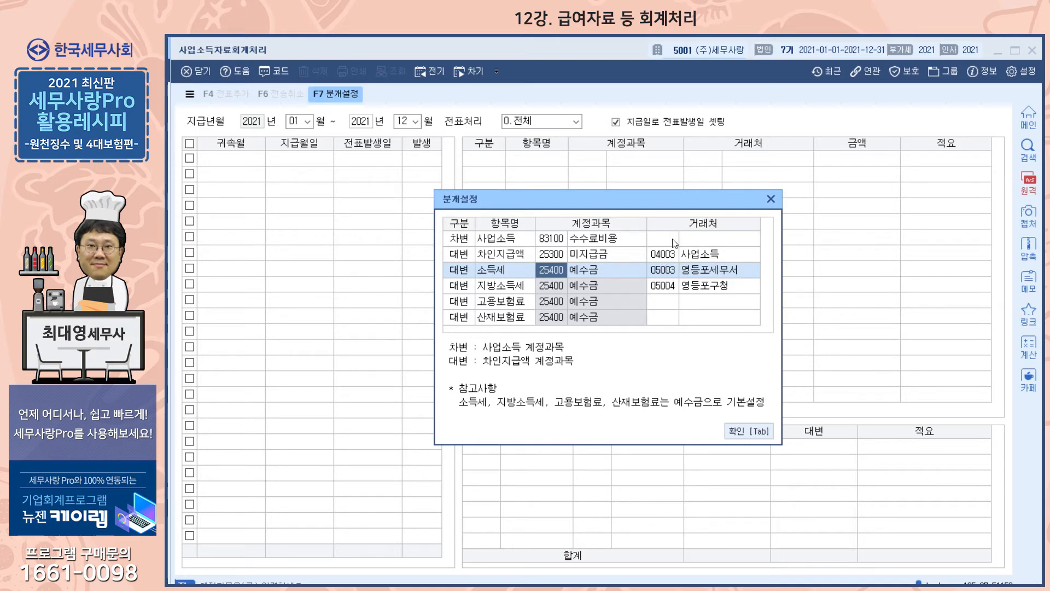
{"action": "left_click", "coordinate": [771, 200]}
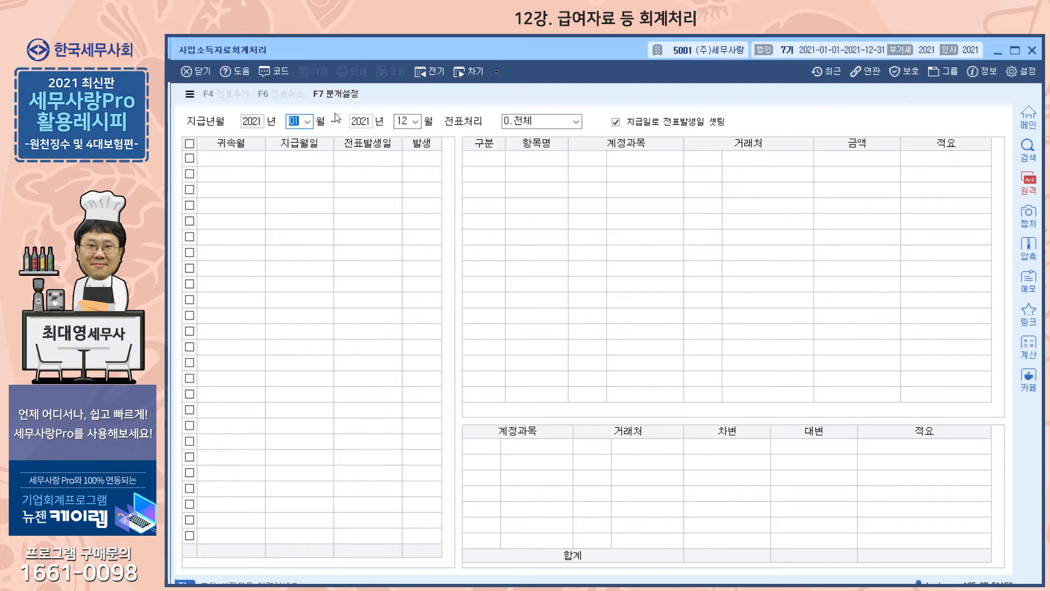
Recheck the 사업소득 debit account in 분개설정, then close the dialog and 사업소득자료회계처리
{"action": "left_click", "coordinate": [336, 94]}
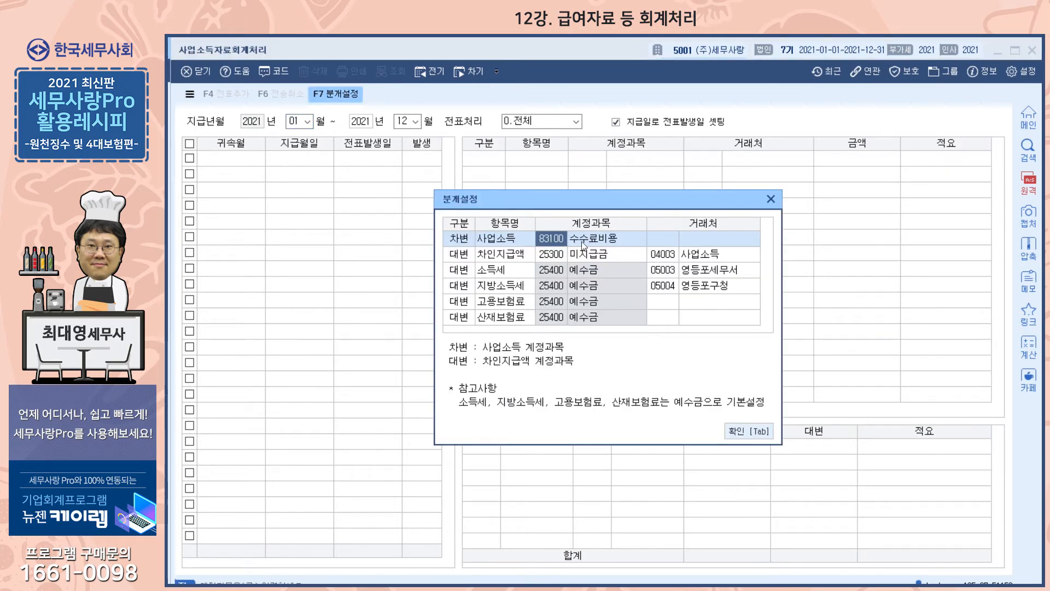
{"action": "left_click", "coordinate": [771, 199]}
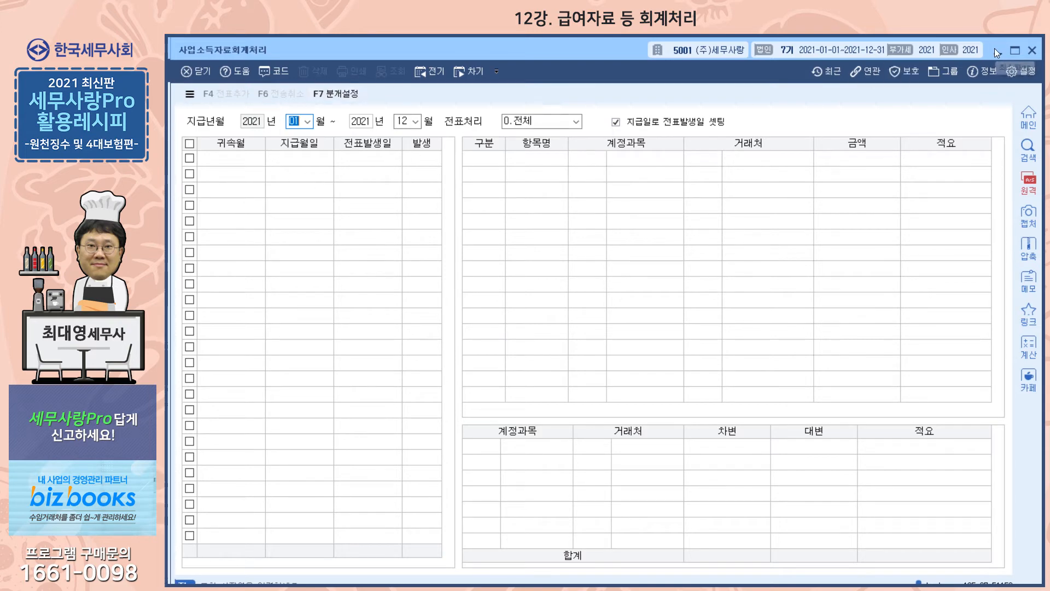
{"action": "left_click", "coordinate": [1032, 50]}
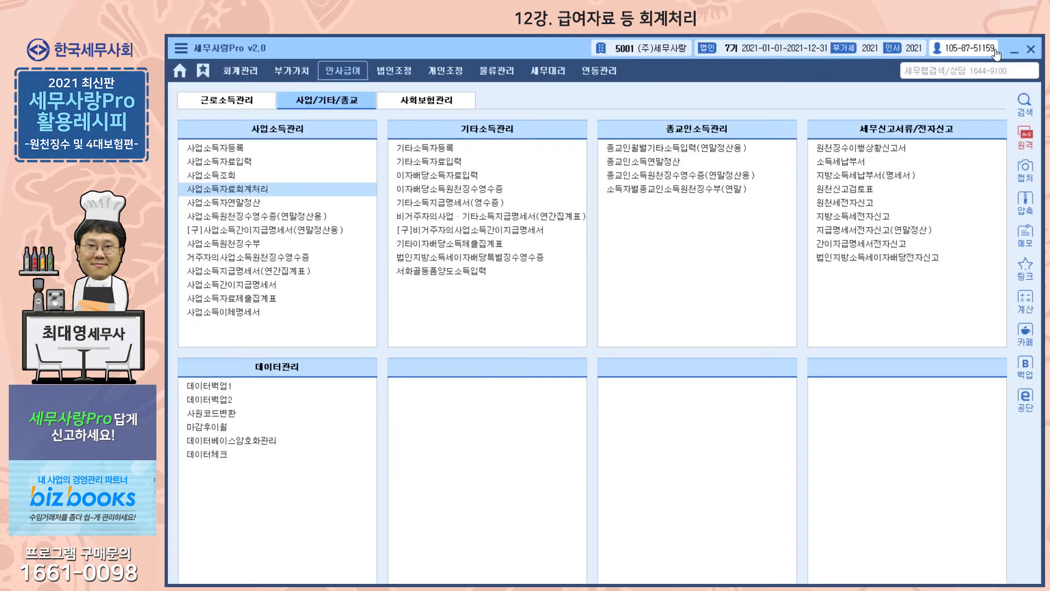
Reopen 사업소득자료회계처리, load the 2021 entries, check the row paid on 2021-09-30, and leave the screen
{"action": "left_click", "coordinate": [222, 188]}
{"action": "key", "text": "Return"}
{"action": "key", "text": "Return"}
{"action": "key", "text": "Return"}
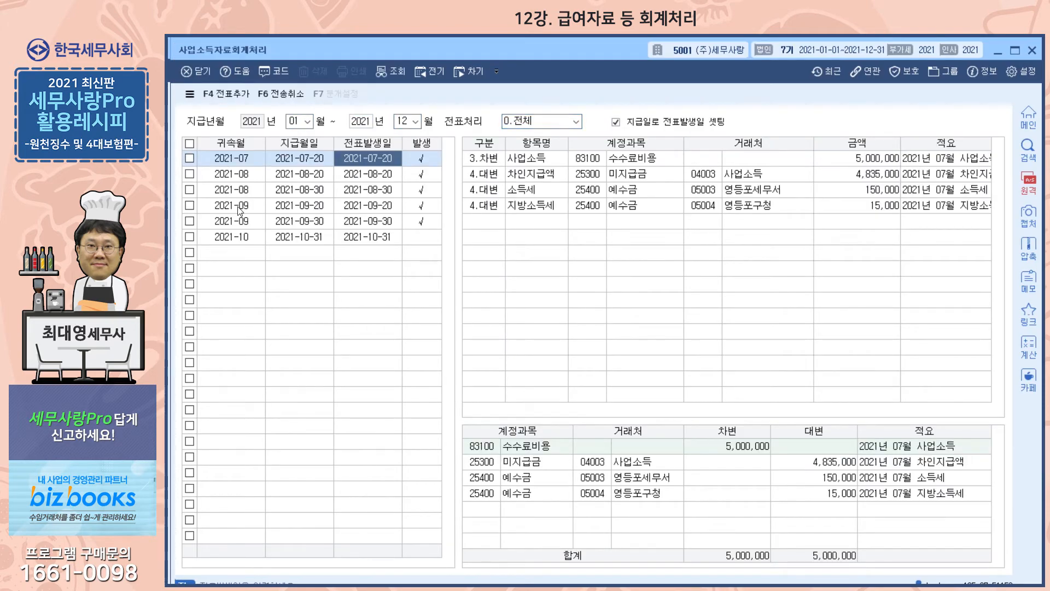
{"action": "left_click", "coordinate": [244, 222]}
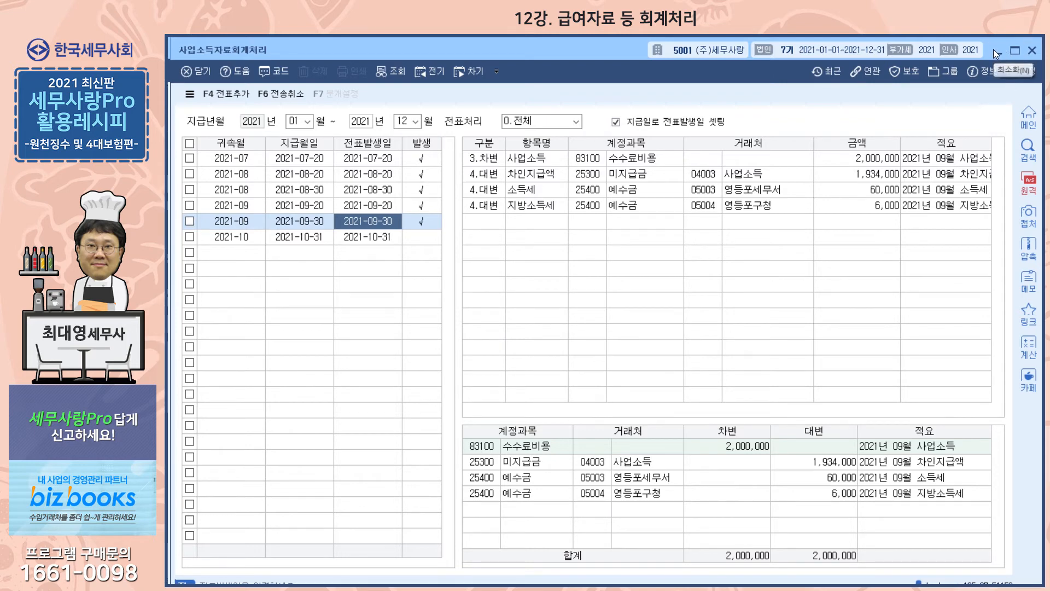
{"action": "left_click", "coordinate": [1032, 50]}
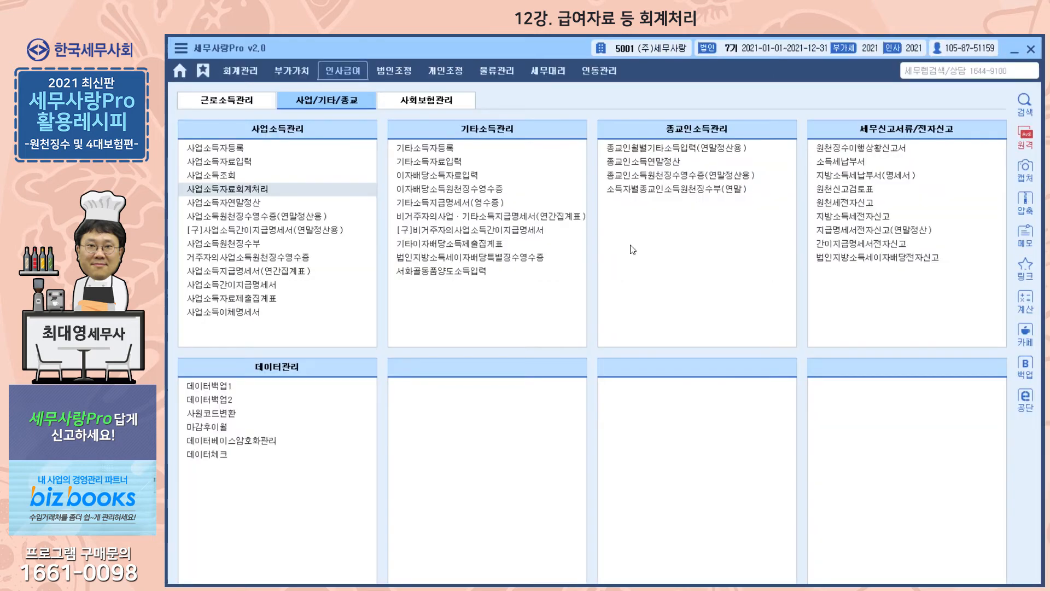
Open 영수증수취명세서 from the accounting menus, load its data from the vouchers, and save it
{"action": "left_click", "coordinate": [239, 70]}
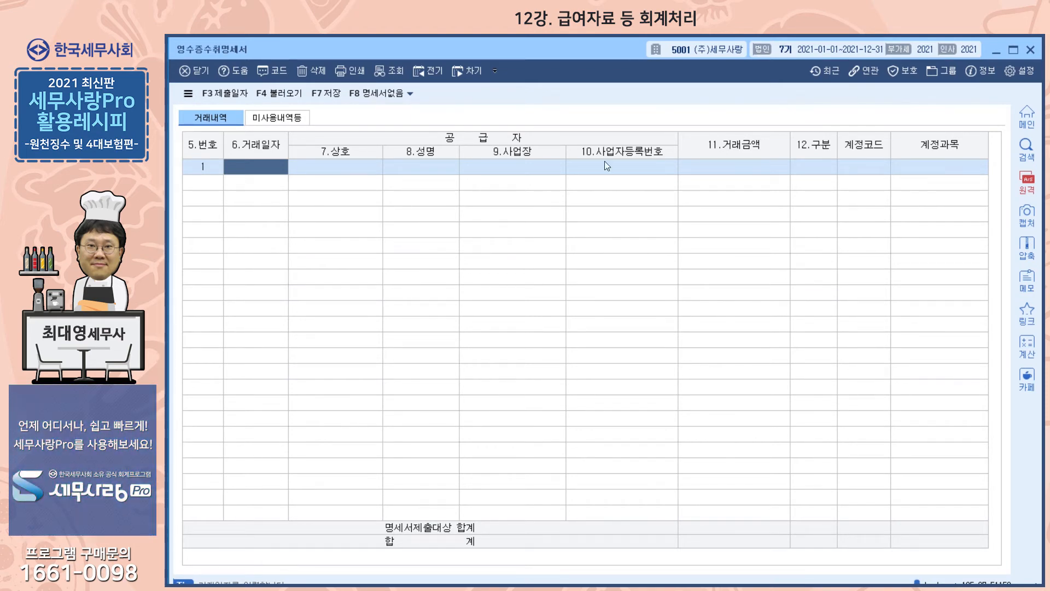
{"action": "left_click", "coordinate": [279, 93]}
{"action": "left_click", "coordinate": [575, 362]}
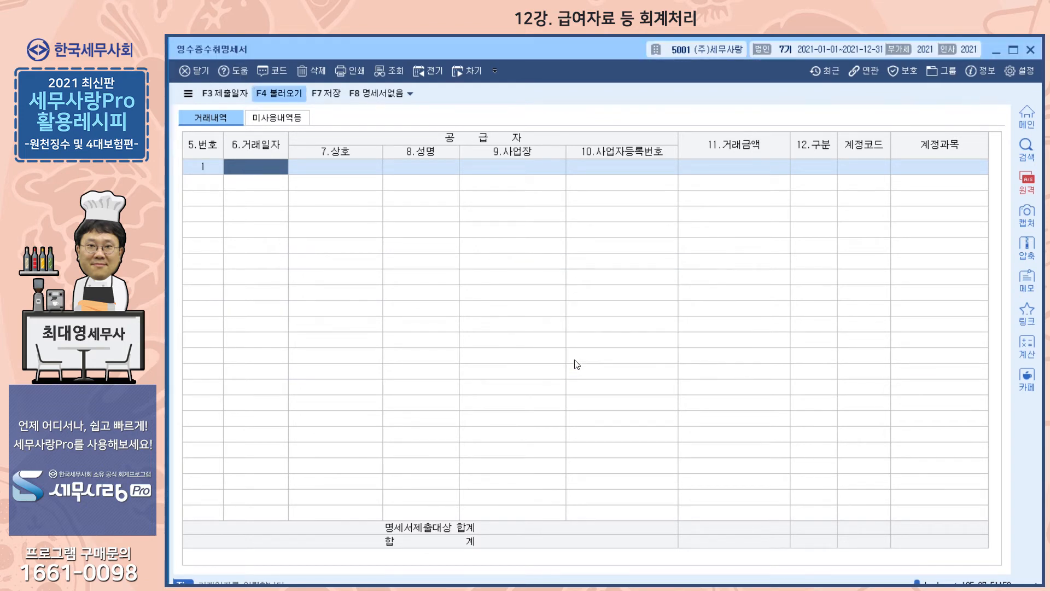
{"action": "left_click", "coordinate": [323, 93]}
{"action": "left_click", "coordinate": [581, 350]}
Apply the changed submission-exempt details in 미사용내역등 of 영수증수취명세서, review them, and close the open screens
{"action": "left_click", "coordinate": [287, 119]}
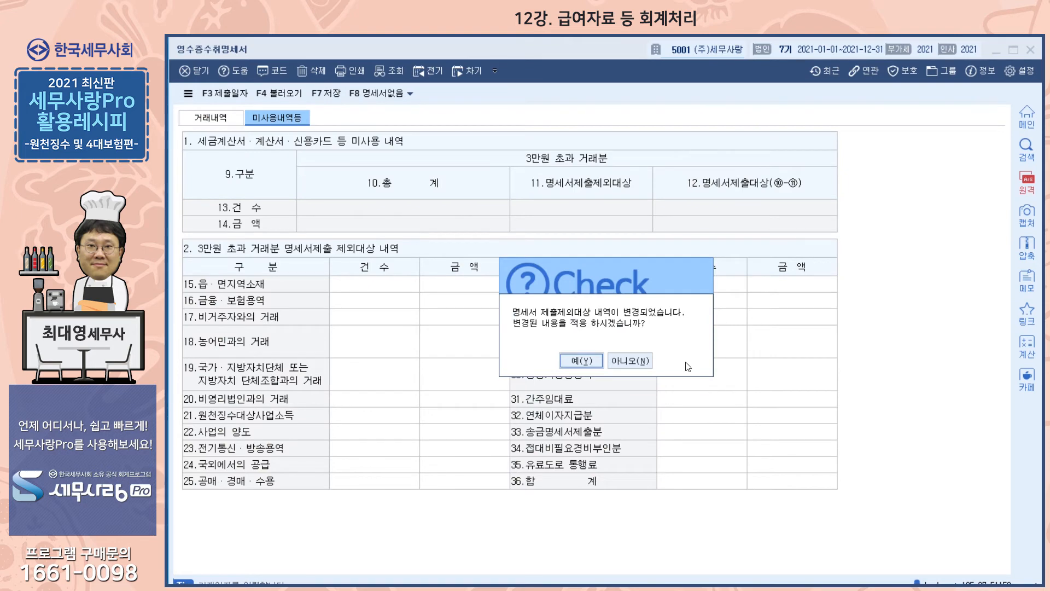
{"action": "left_click", "coordinate": [582, 360]}
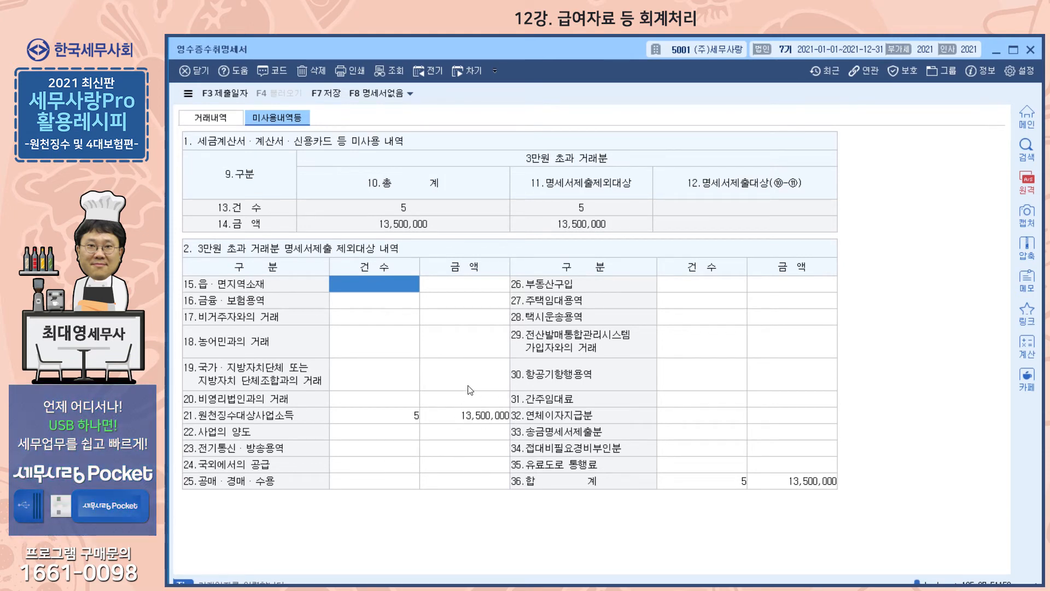
{"action": "left_click", "coordinate": [1030, 51]}
{"action": "left_click", "coordinate": [581, 354]}
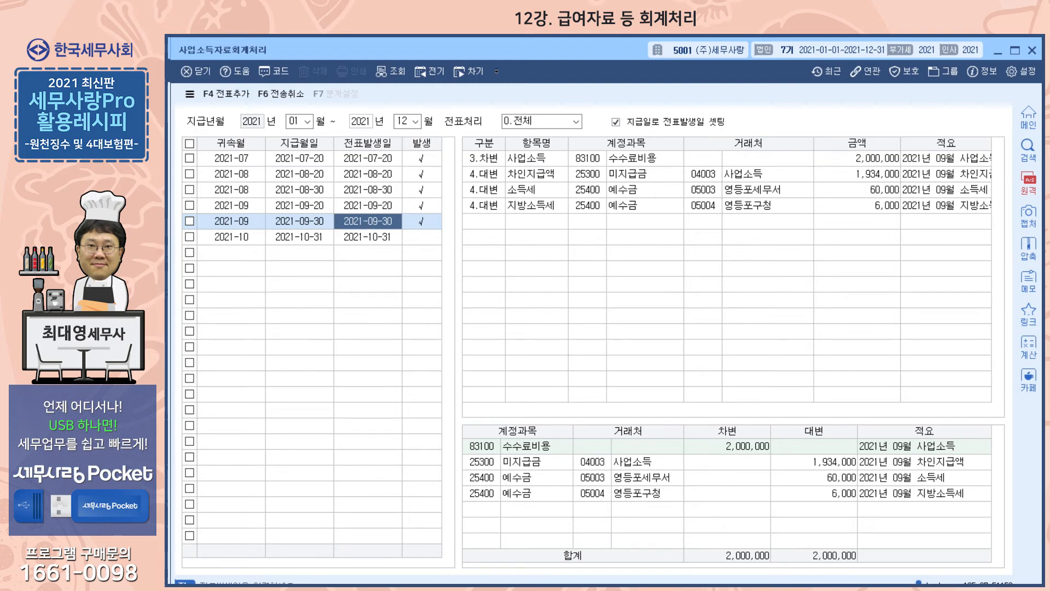
{"action": "key", "text": "Escape"}
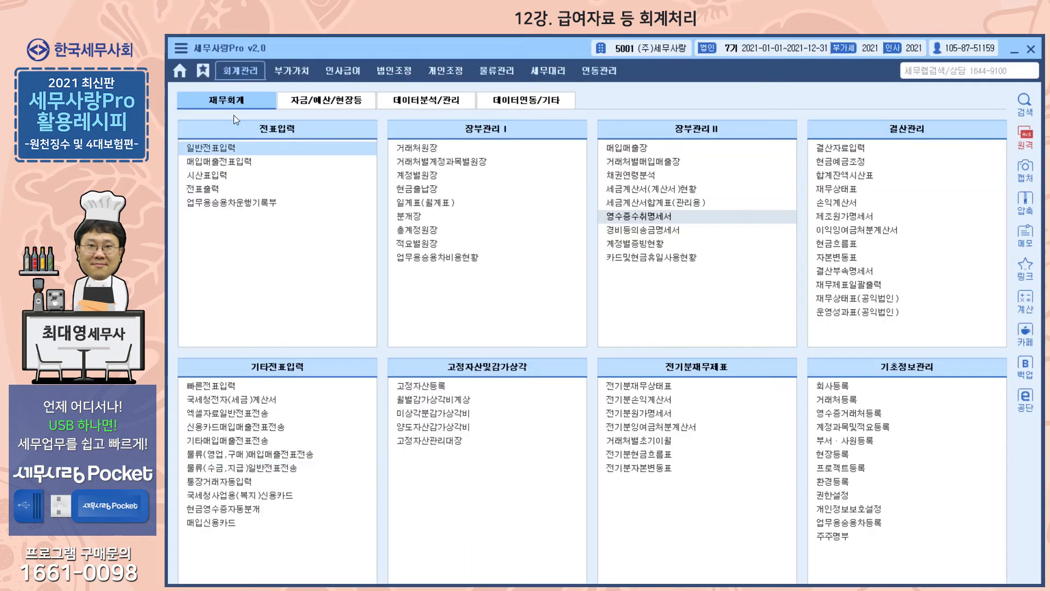
Open 일반전표입력 for month 09 and examine the vendor and 수수료비용 lines of the September 30 business income voucher
{"action": "left_click", "coordinate": [226, 148]}
{"action": "left_click", "coordinate": [247, 122]}
{"action": "type", "text": "09"}
{"action": "key", "text": "Return"}
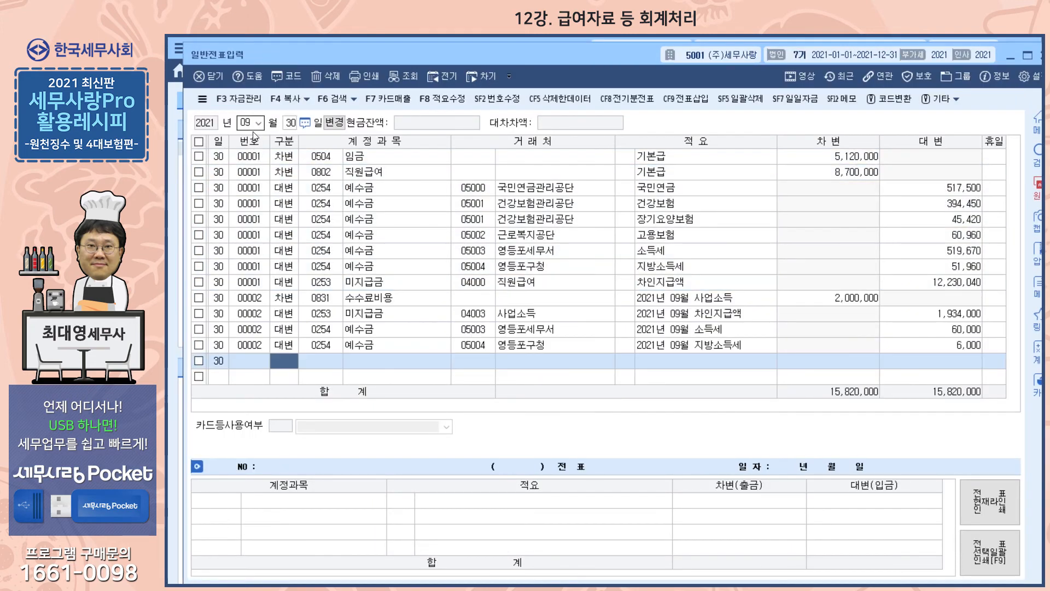
{"action": "left_click", "coordinate": [520, 314]}
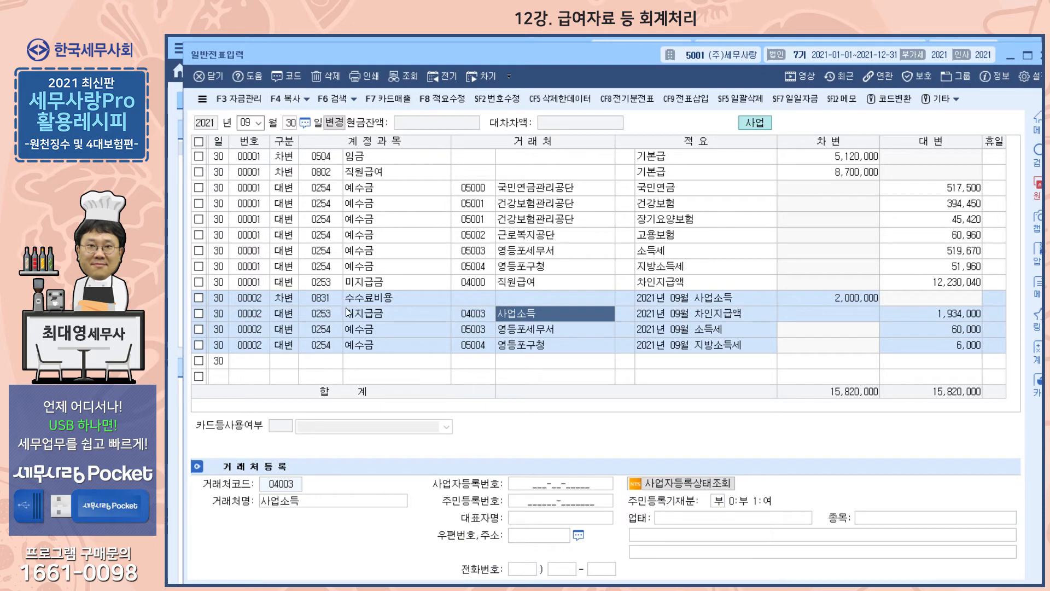
{"action": "left_click", "coordinate": [387, 298]}
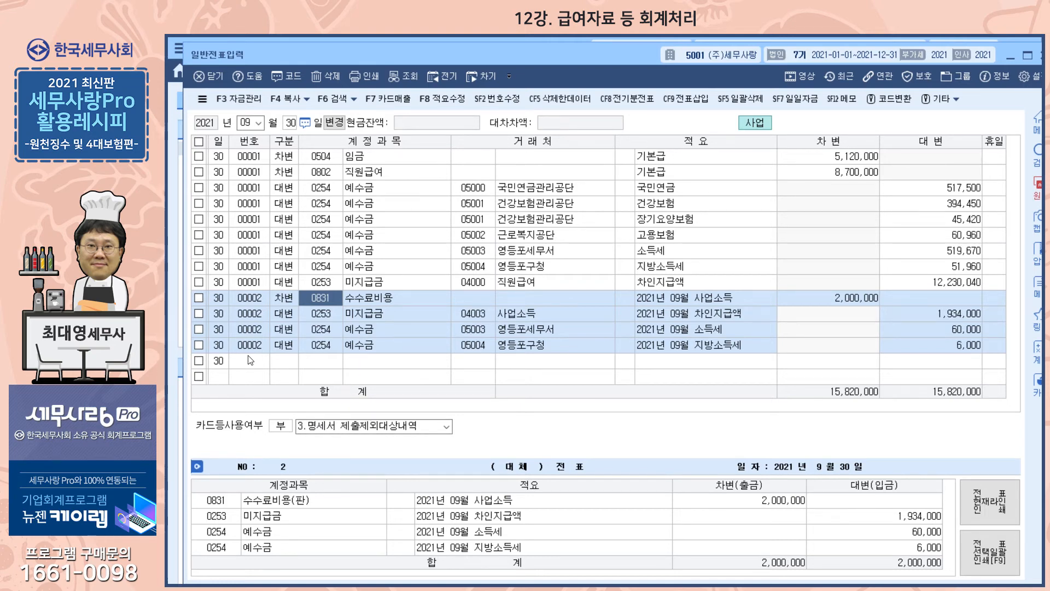
Add a 차변 line on September 30 for account 0831 수수료비용 with the amount 2,000,000
{"action": "left_click", "coordinate": [283, 364]}
{"action": "type", "text": "3"}
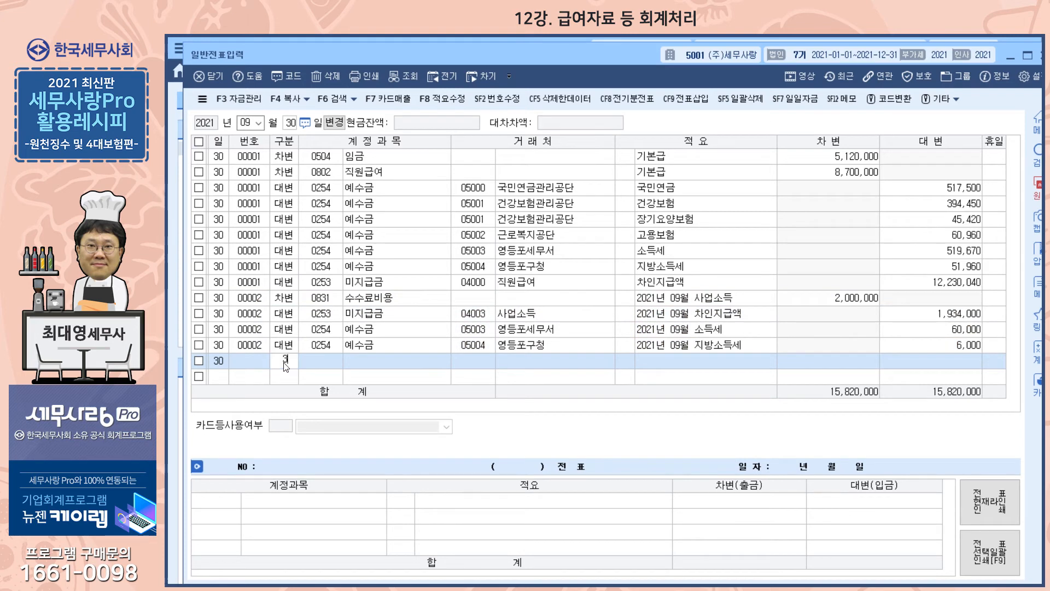
{"action": "key", "text": "Return"}
{"action": "type", "text": "831"}
{"action": "key", "text": "Return"}
{"action": "key", "text": "Return"}
{"action": "key", "text": "Return"}
{"action": "key", "text": "Return"}
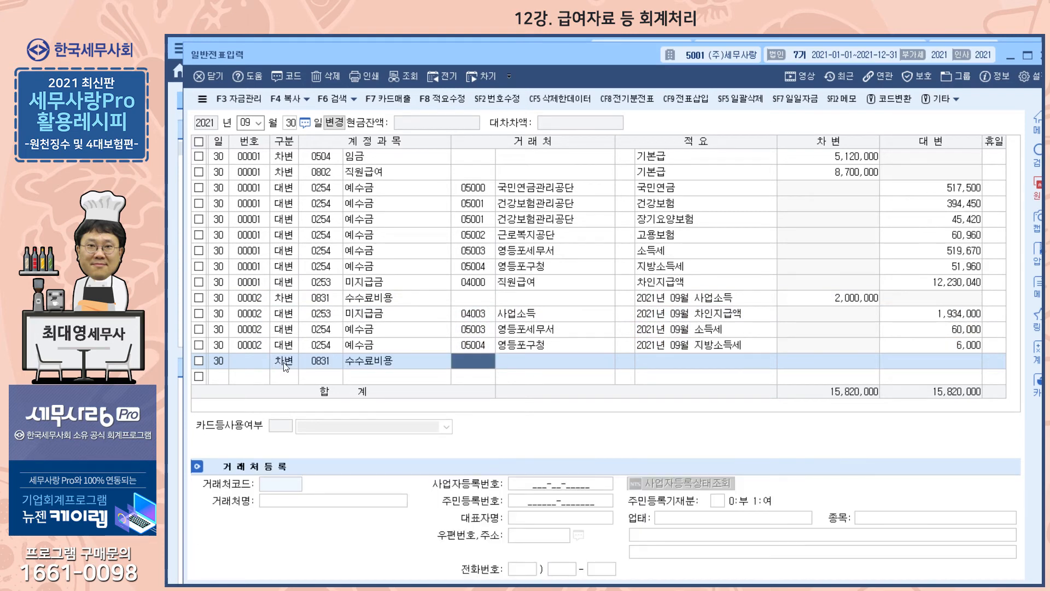
{"action": "type", "text": "2000000"}
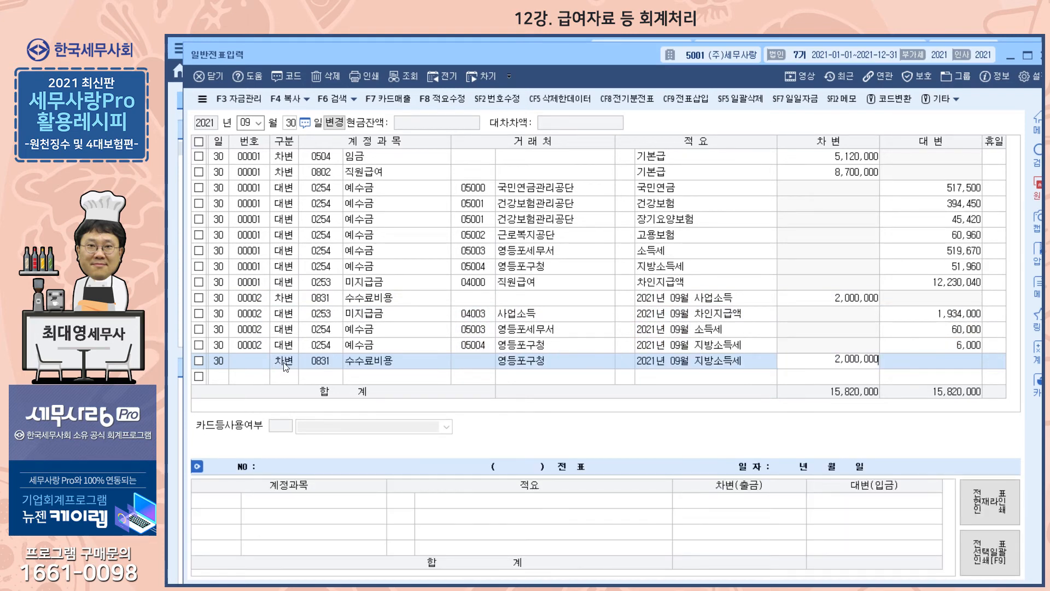
{"action": "key", "text": "Return"}
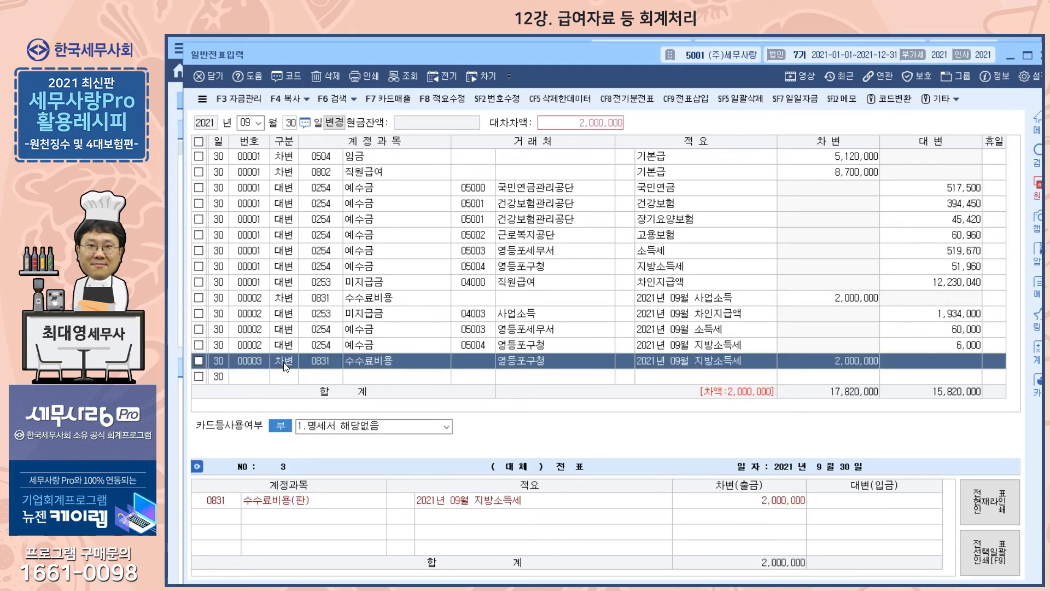
Classify the new 수수료비용 line as 3.명세서 제출제외대상내역 with reason 21. 원천징수대상사업소득, and compare it with the business income voucher's debit line
{"action": "key", "text": "Return"}
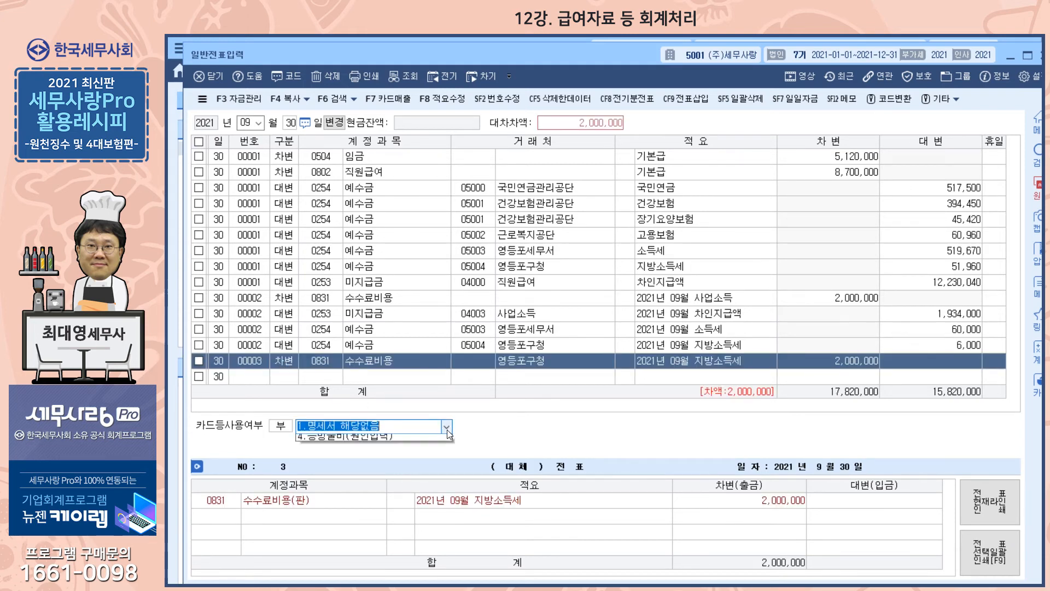
{"action": "left_click", "coordinate": [446, 426]}
{"action": "left_click", "coordinate": [375, 458]}
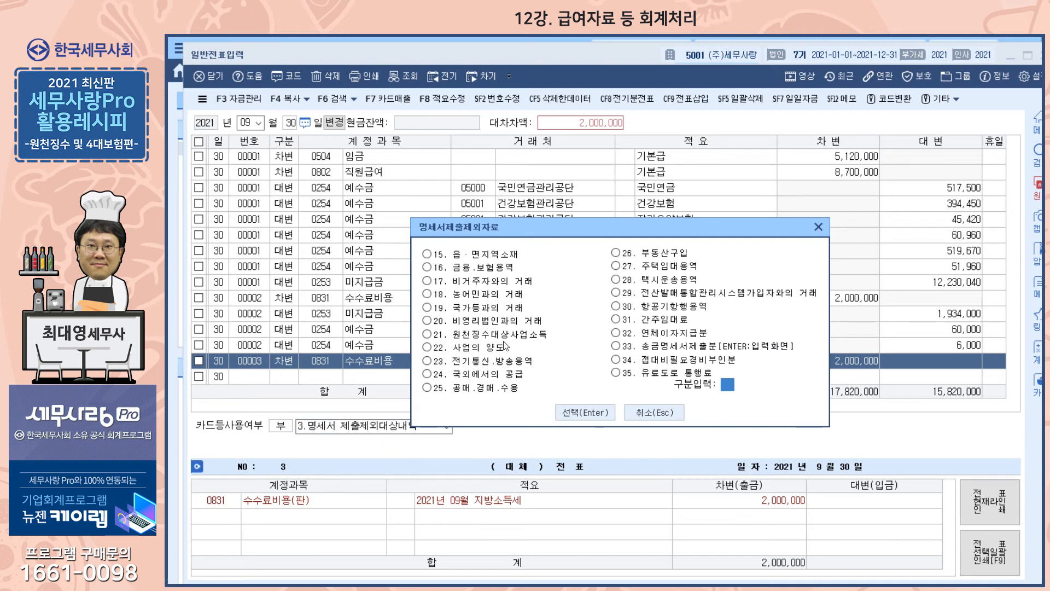
{"action": "left_click", "coordinate": [427, 334]}
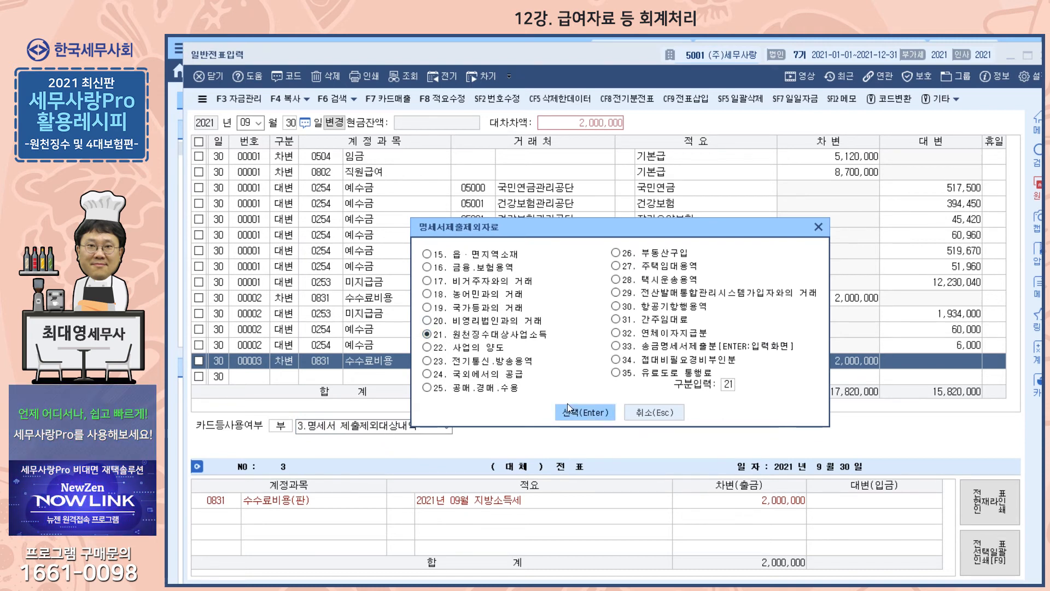
{"action": "left_click", "coordinate": [584, 412]}
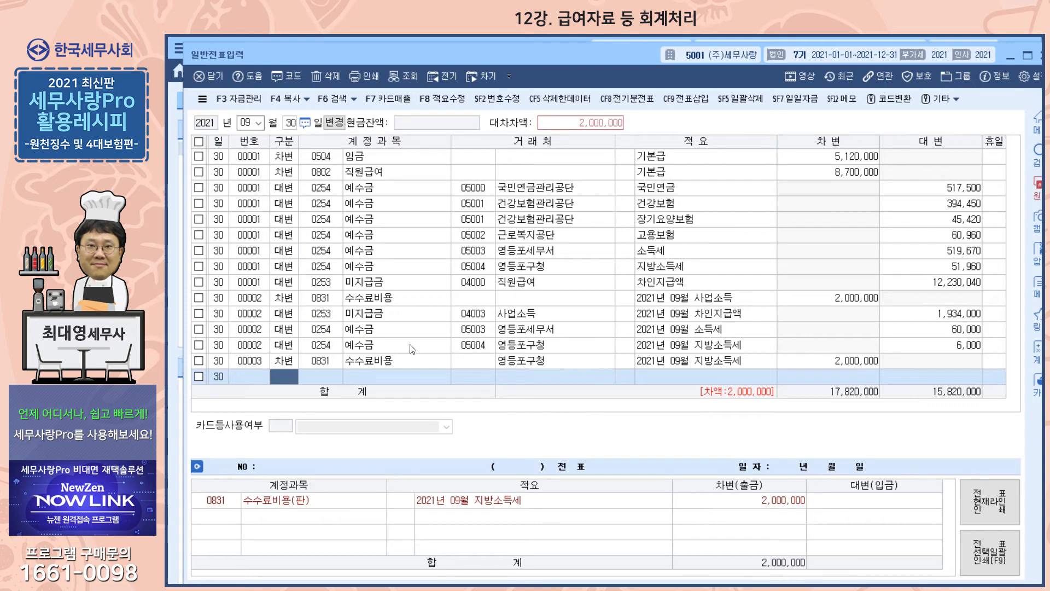
{"action": "left_click", "coordinate": [370, 300]}
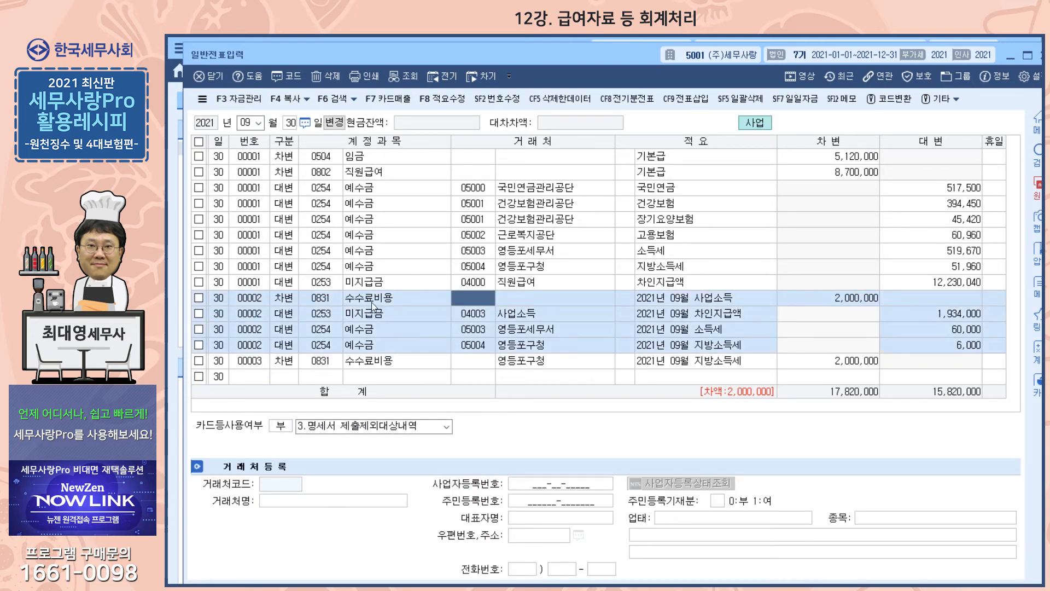
Delete the 수수료비용 line of voucher 00003 on September 30 and close 일반전표입력
{"action": "left_click", "coordinate": [199, 360]}
{"action": "left_click", "coordinate": [328, 78]}
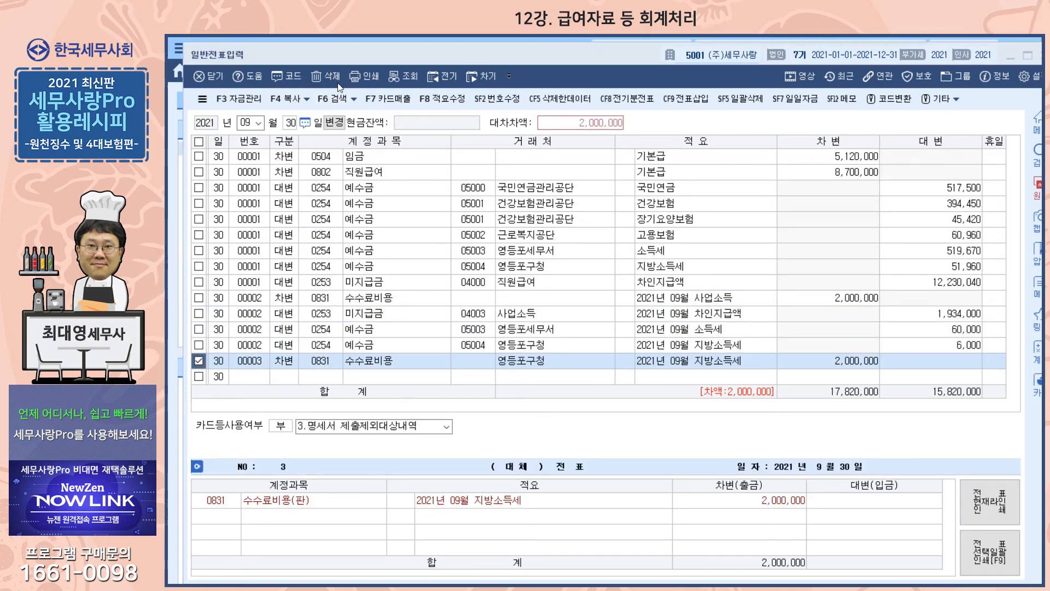
{"action": "left_click", "coordinate": [600, 366]}
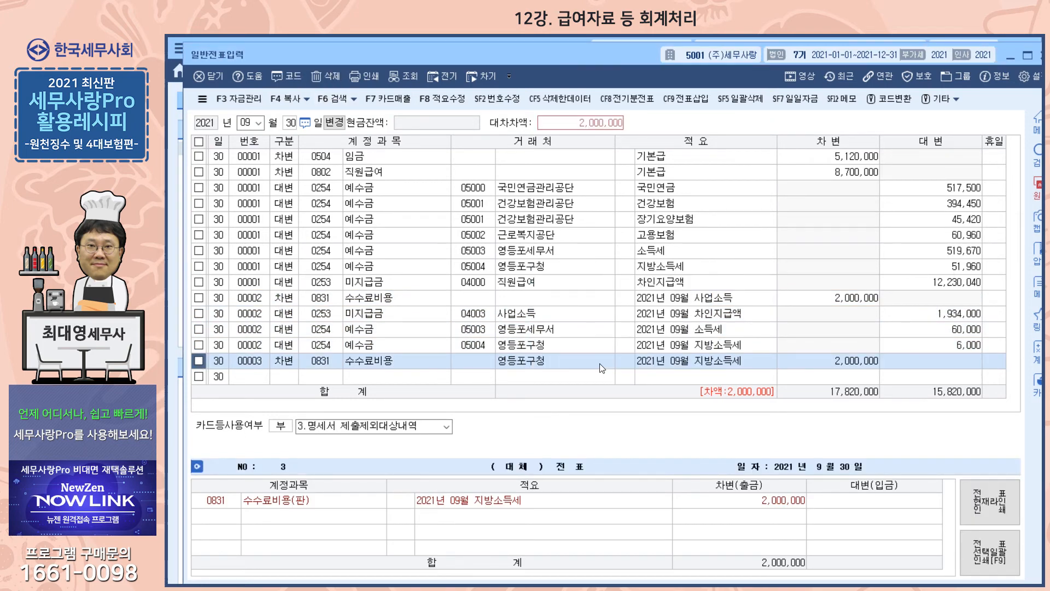
{"action": "key", "text": "Escape"}
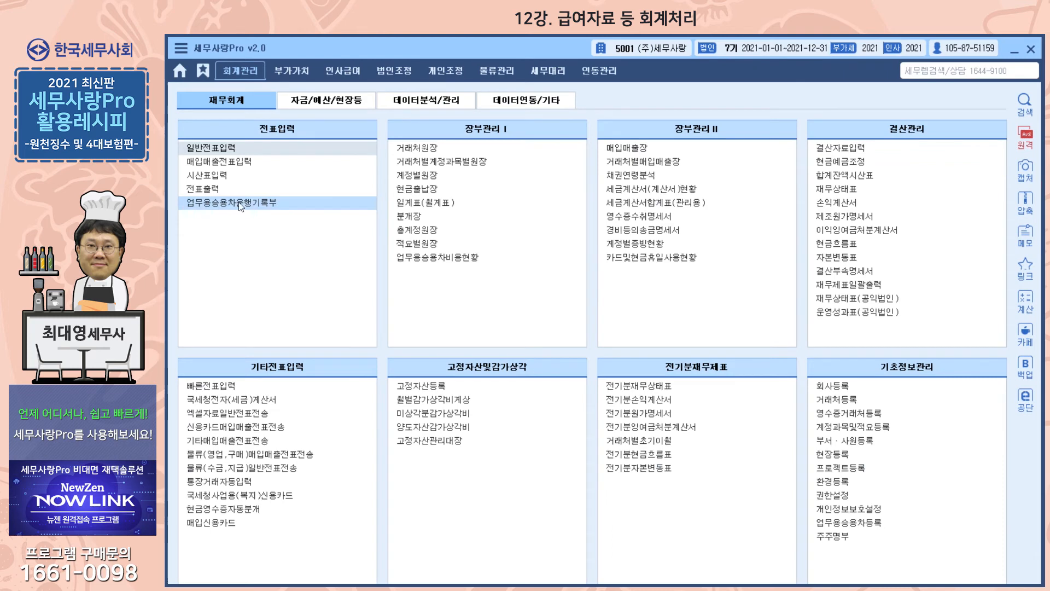
Open 사업소득자료회계처리, examine the 사업소득 debit line of the September 30, 2021 entry, and close the screen
{"action": "left_click", "coordinate": [343, 70]}
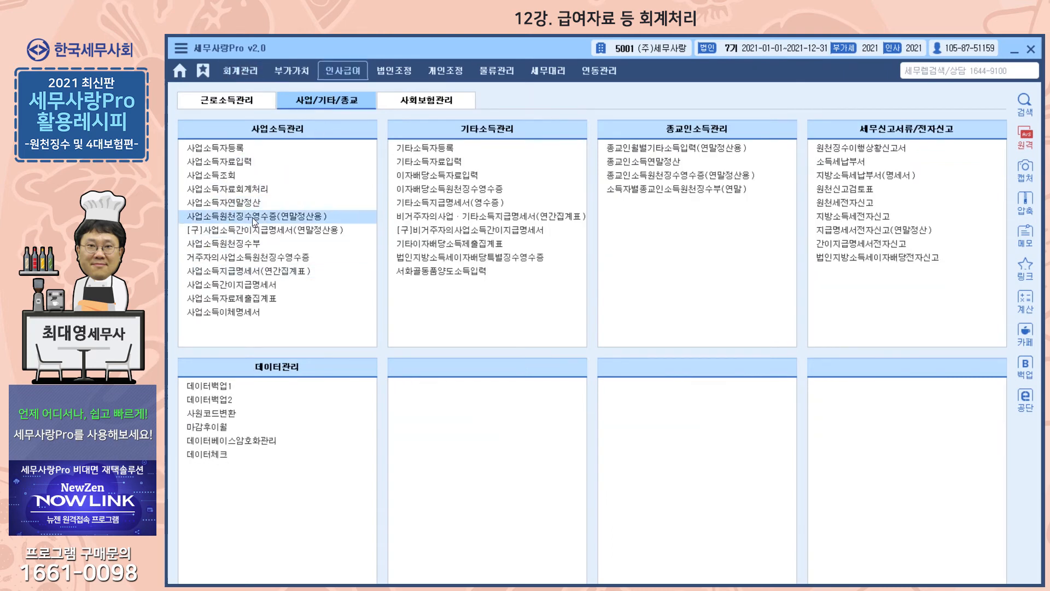
{"action": "left_click", "coordinate": [234, 190]}
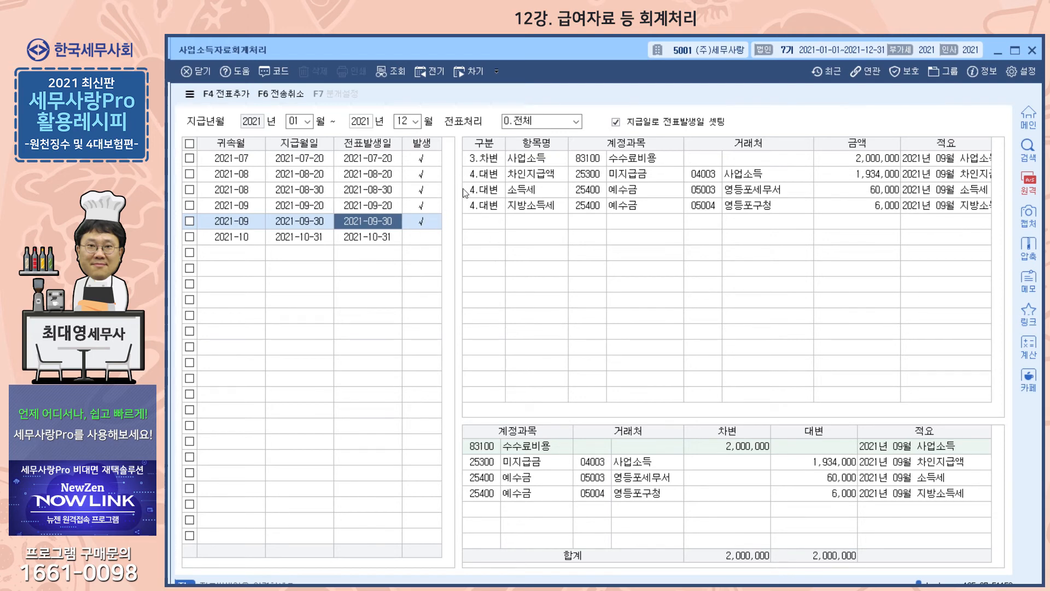
{"action": "left_click", "coordinate": [608, 160]}
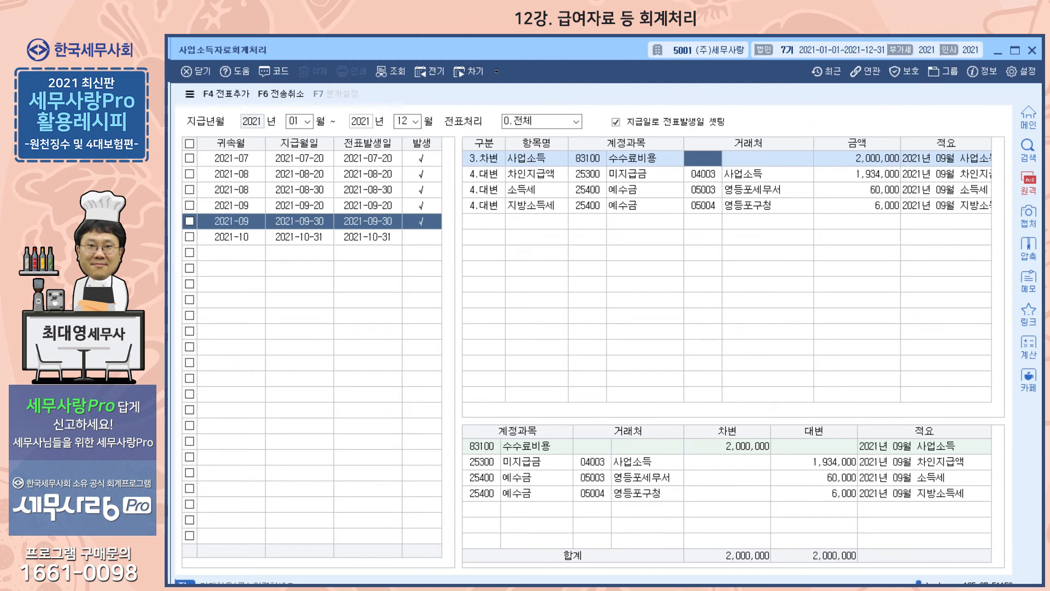
{"action": "key", "text": "Escape"}
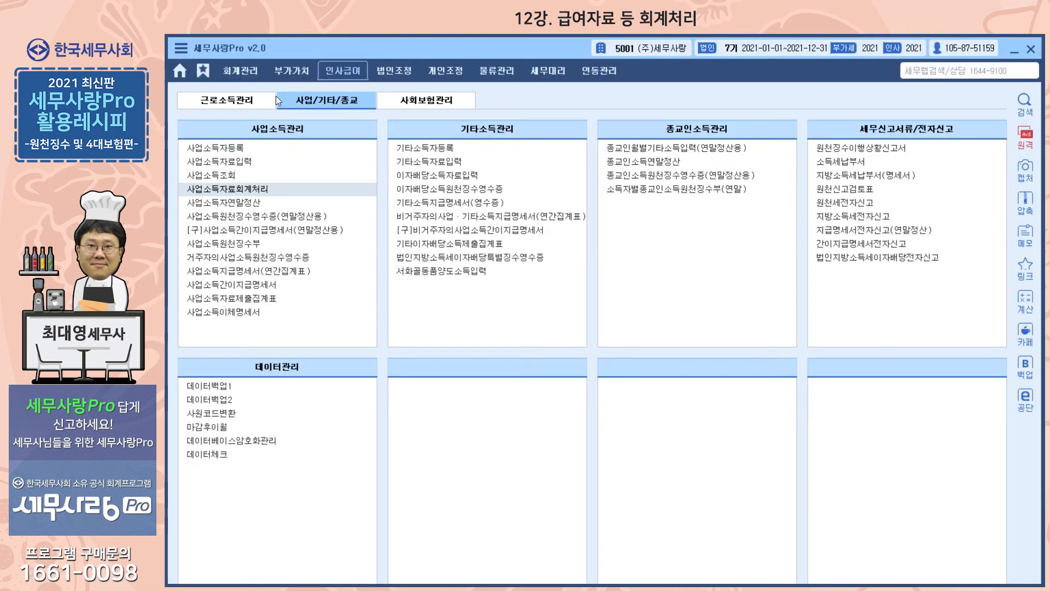
Open 손익계산서 for December 2021, look through the ledger behind 수수료비용, and close both
{"action": "left_click", "coordinate": [249, 81]}
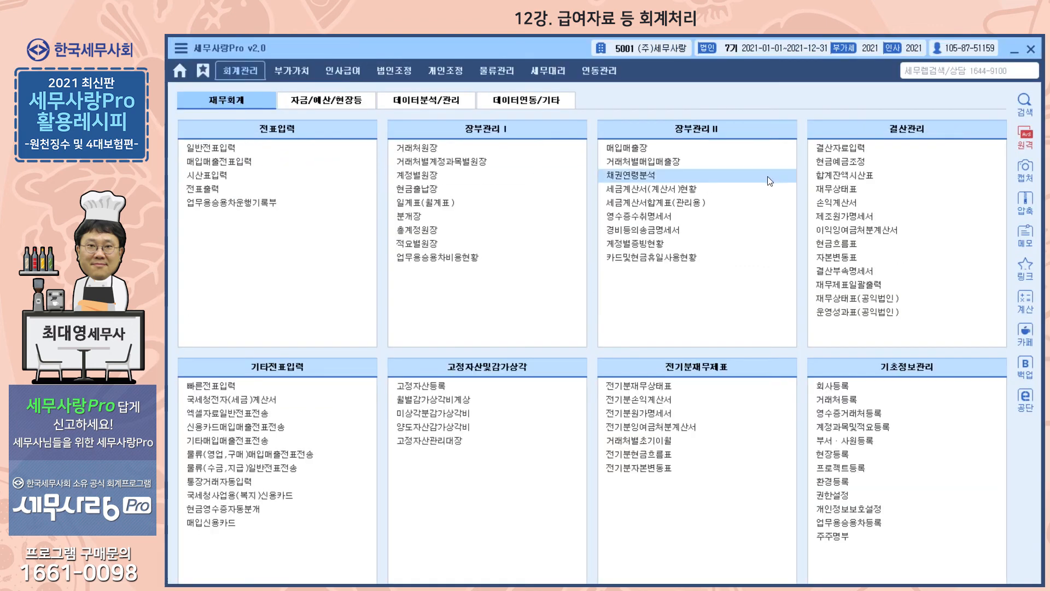
{"action": "left_click", "coordinate": [829, 206]}
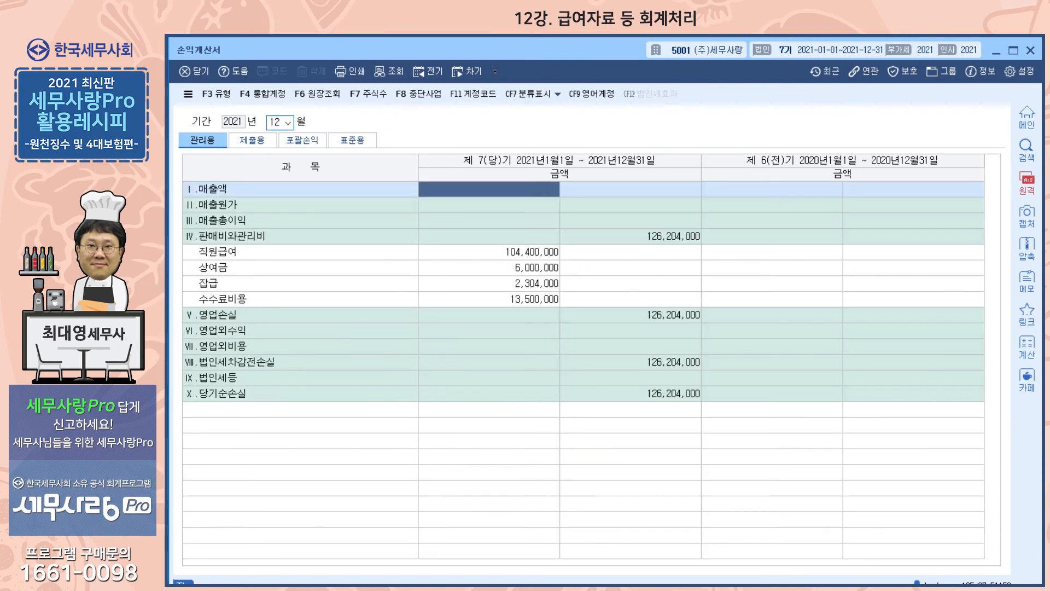
{"action": "double_click", "coordinate": [494, 298]}
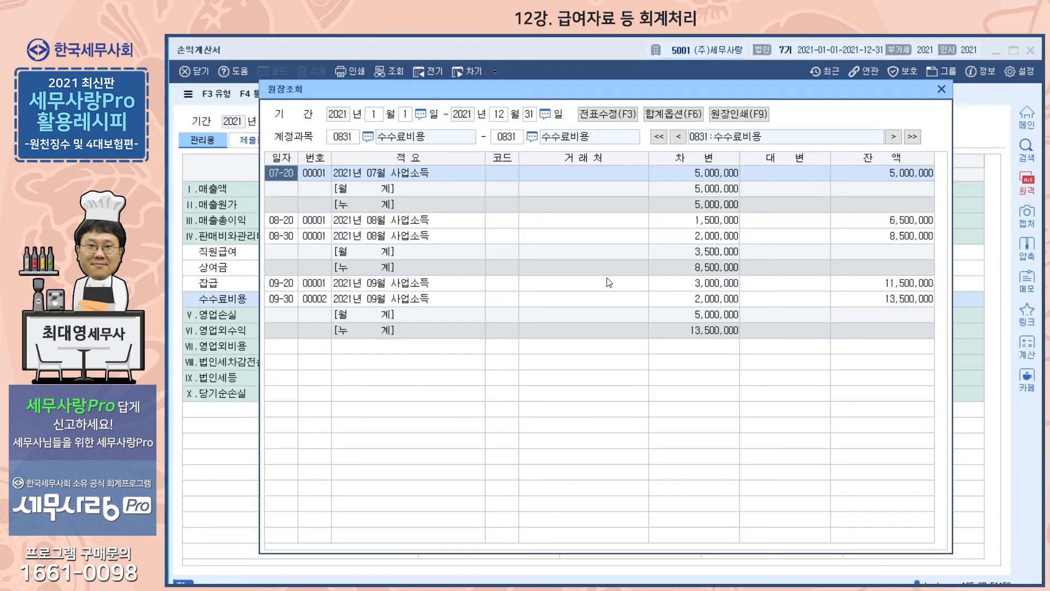
{"action": "left_click", "coordinate": [941, 89]}
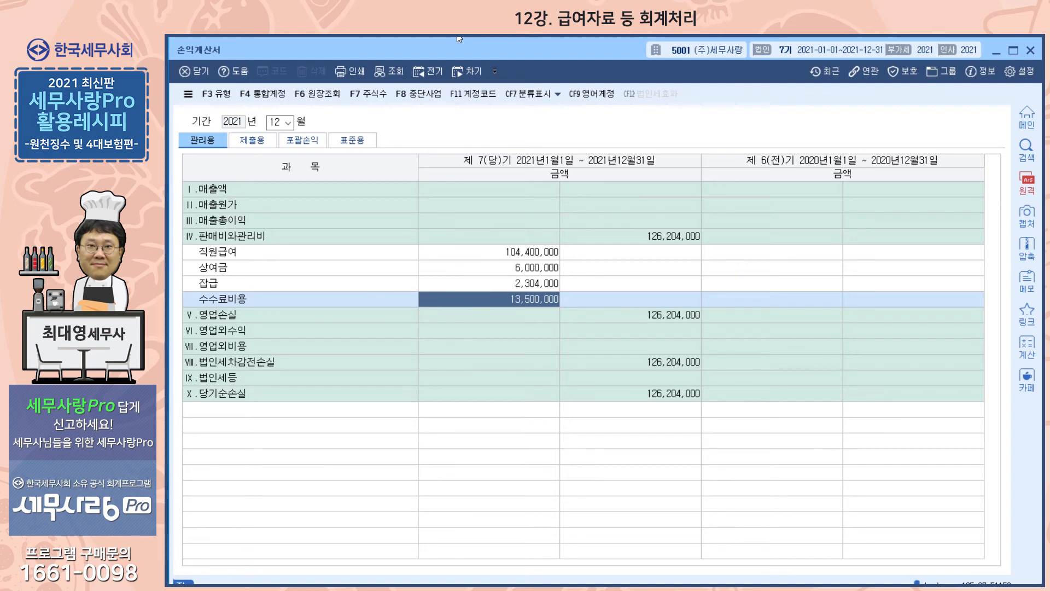
{"action": "key", "text": "Escape"}
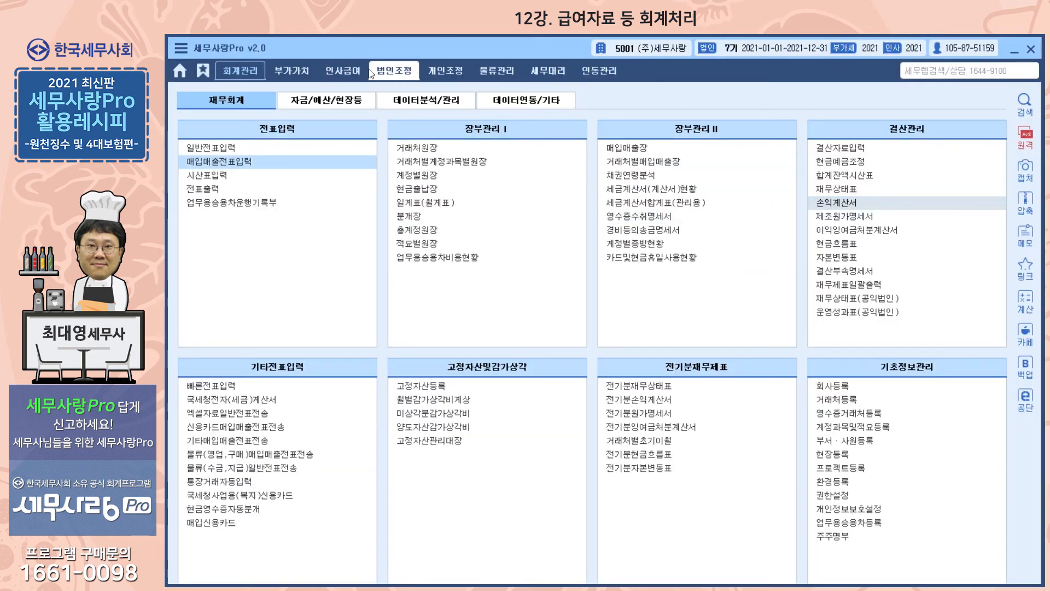
Compare the account of the September 30 사업소득 debit line in 사업소득자료회계처리 with the 수수료비용 line in 손익계산서
{"action": "left_click", "coordinate": [333, 70]}
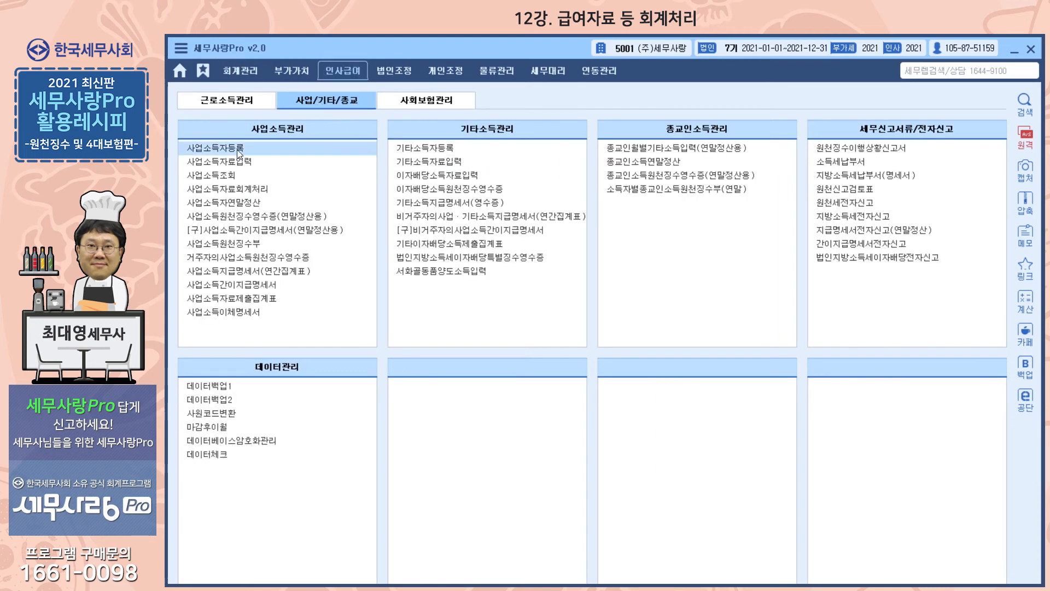
{"action": "left_click", "coordinate": [232, 188]}
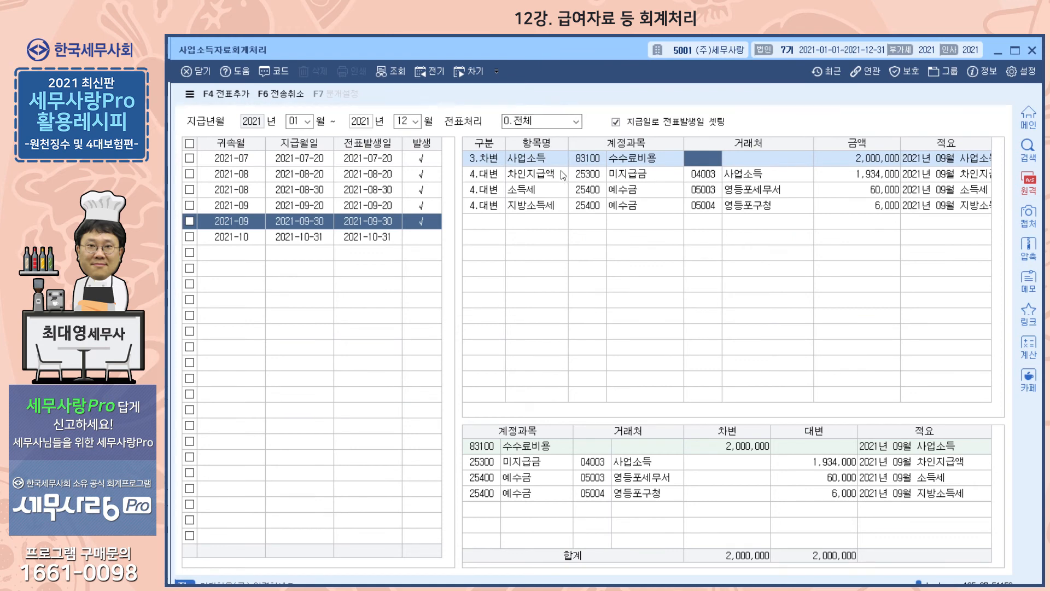
{"action": "left_click", "coordinate": [593, 160]}
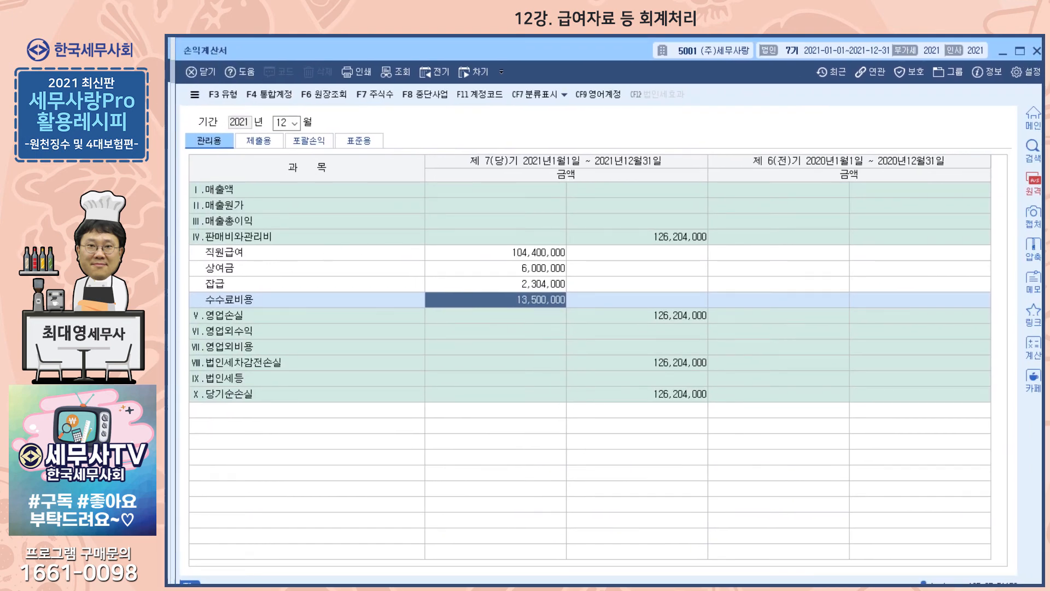
{"action": "left_click", "coordinate": [173, 118]}
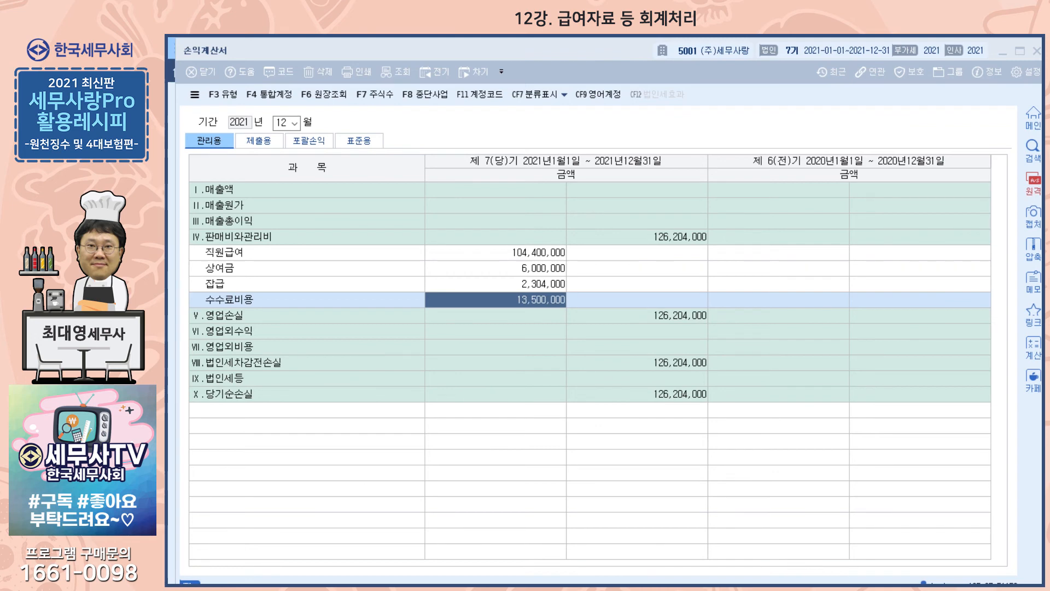
{"action": "key", "text": "Escape"}
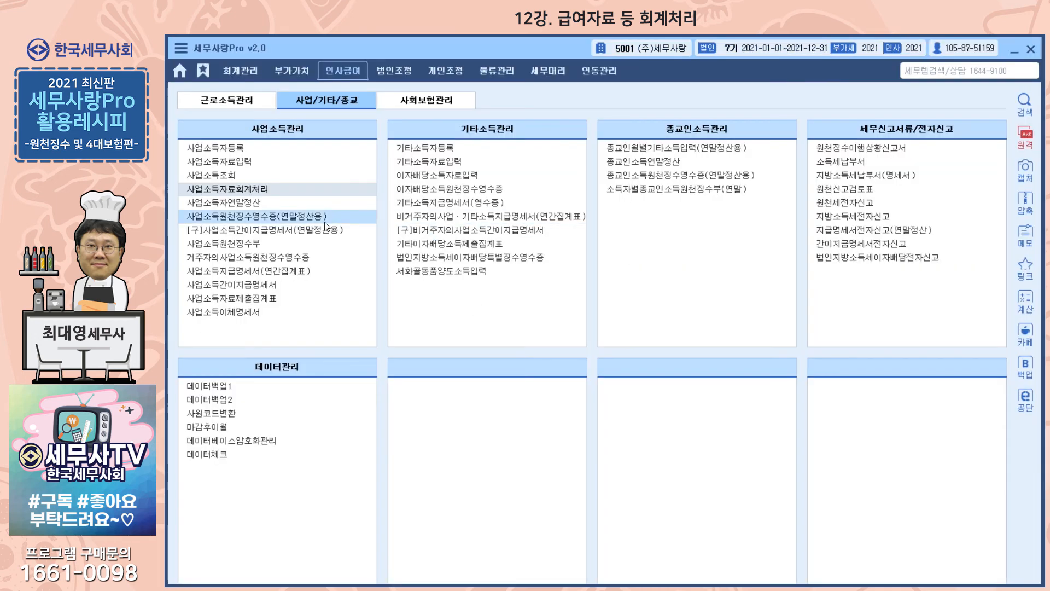
{"action": "left_click", "coordinate": [251, 190]}
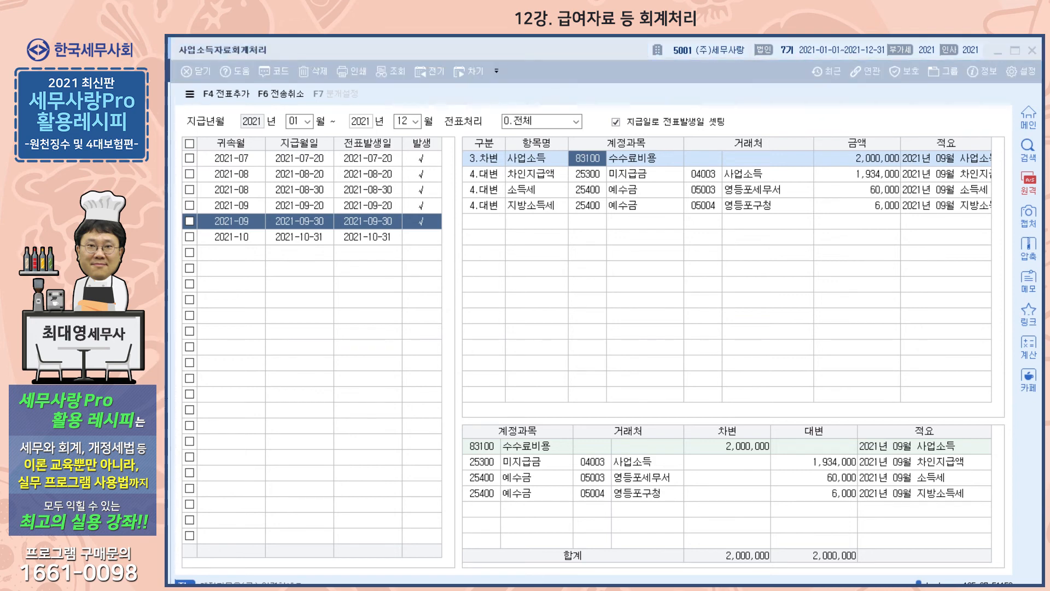
{"action": "key", "text": "Escape"}
In 계정과목및적요등록, name the user-defined account 0808 under 판매관리비 인적용역소득 and set its 성격 to 4.기타
{"action": "left_click", "coordinate": [247, 71]}
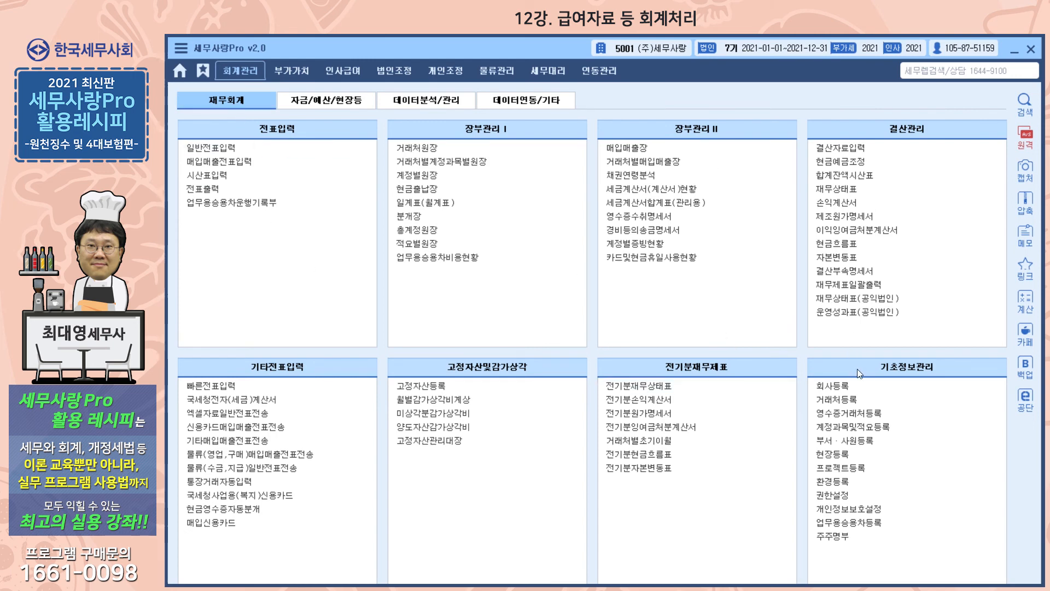
{"action": "left_click", "coordinate": [861, 425]}
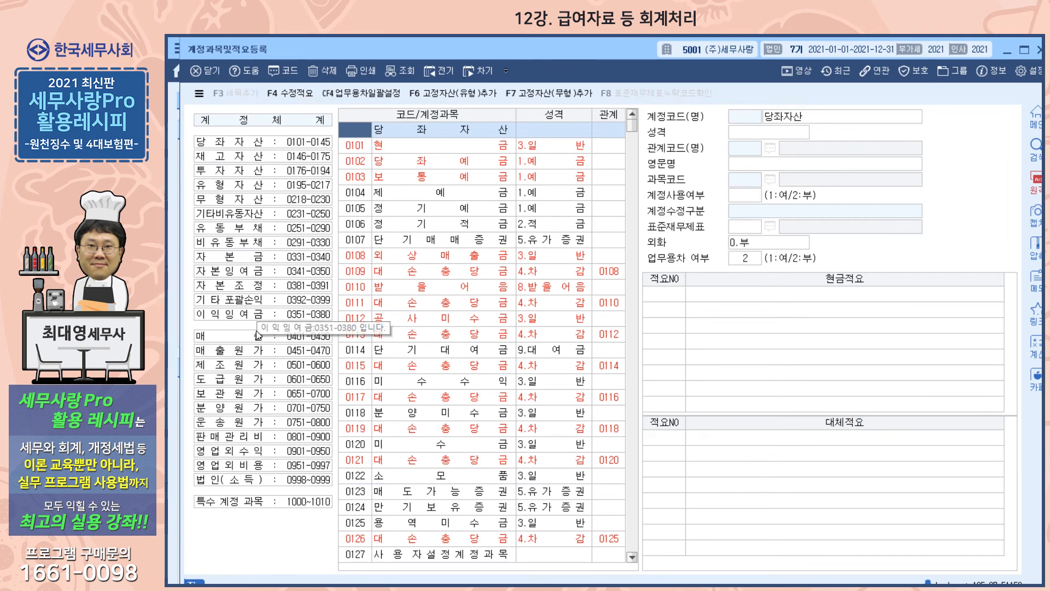
{"action": "left_click", "coordinate": [227, 438]}
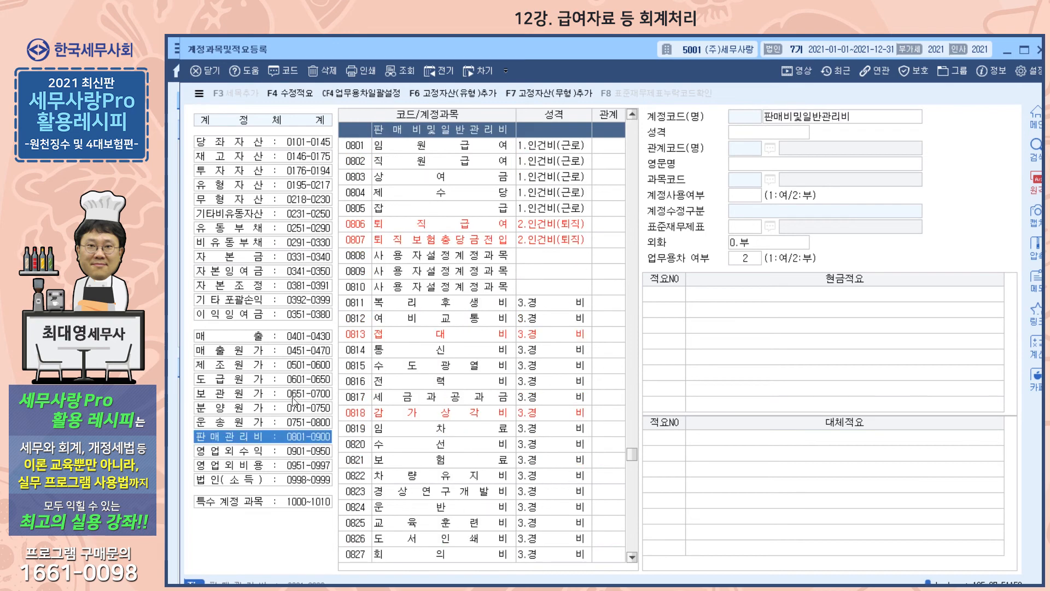
{"action": "left_click", "coordinate": [402, 261]}
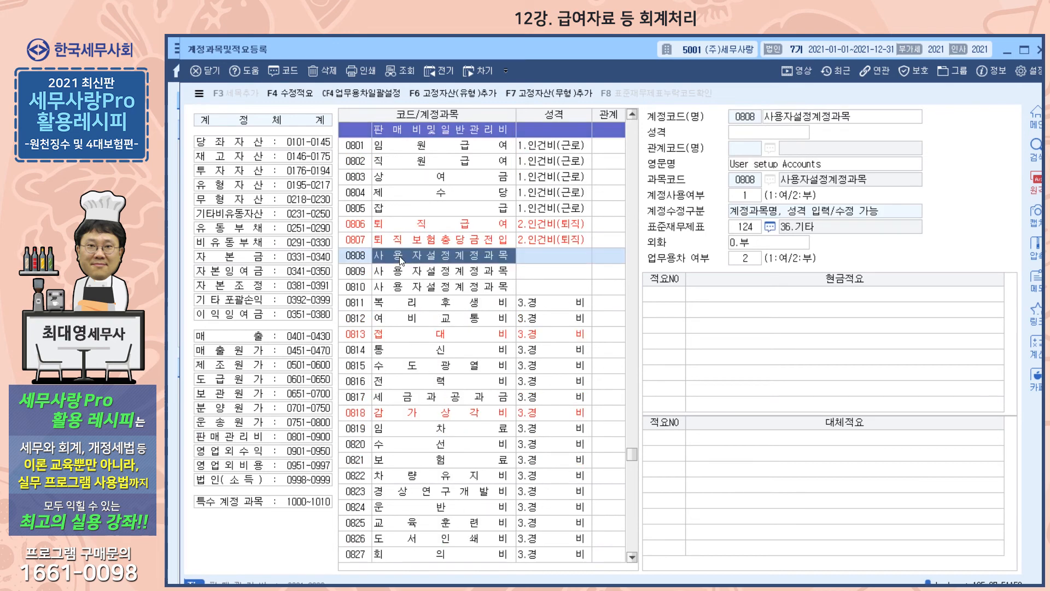
{"action": "left_click", "coordinate": [813, 111]}
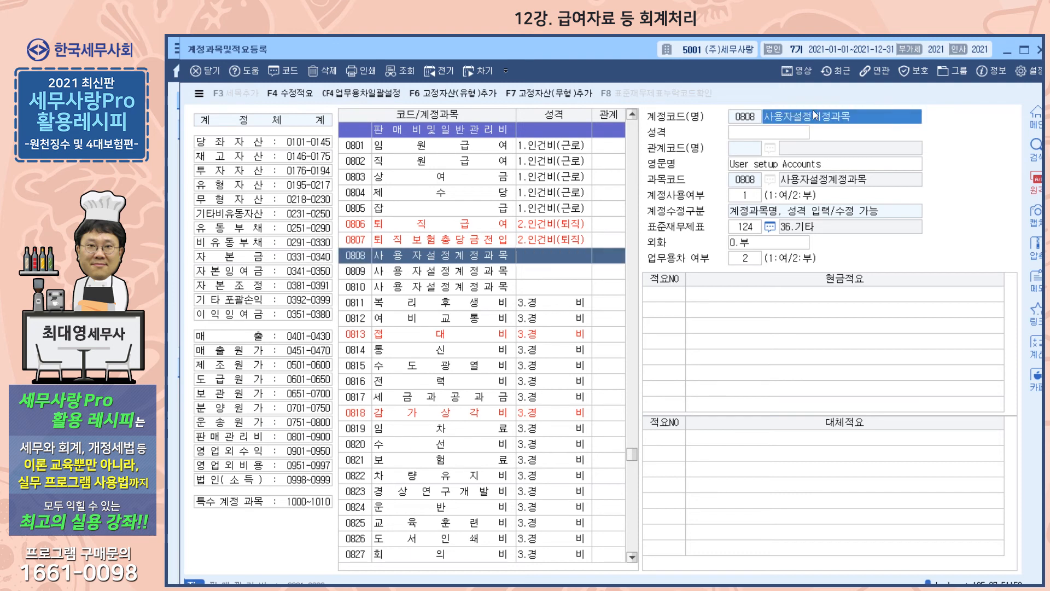
{"action": "type", "text": "인적용역"}
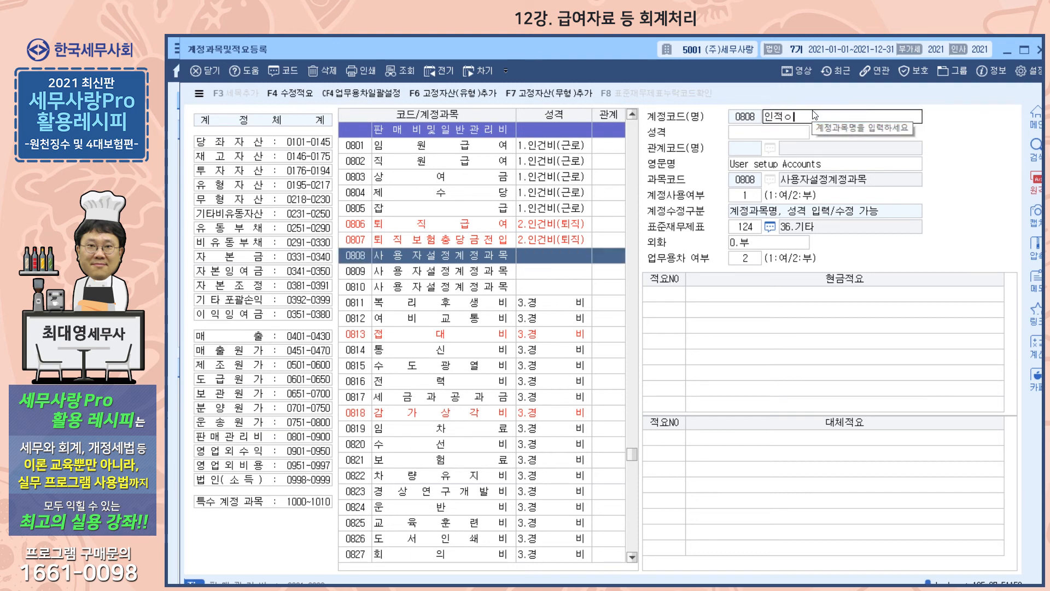
{"action": "type", "text": "소득"}
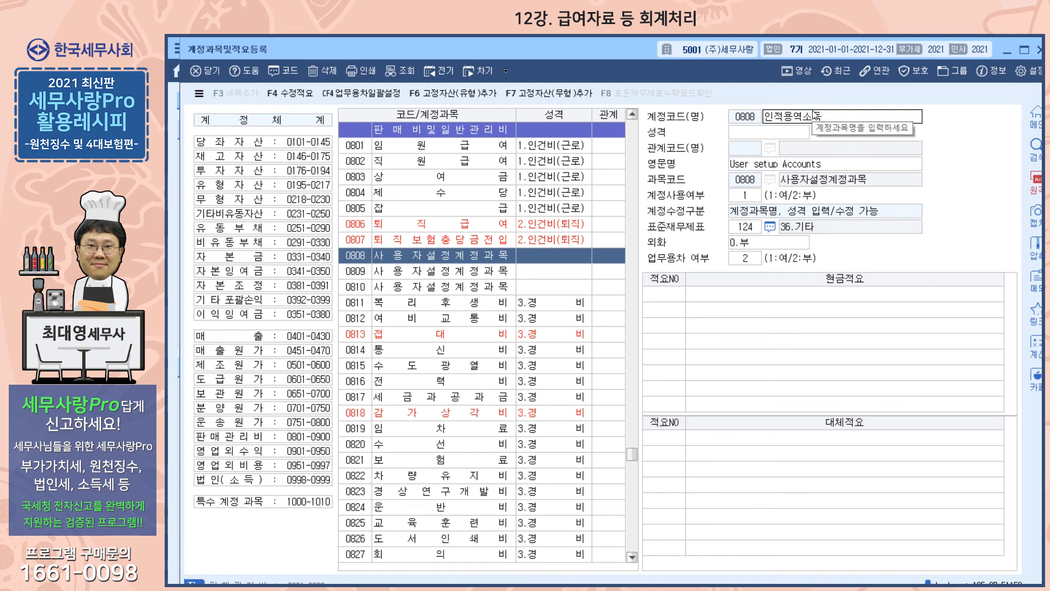
{"action": "key", "text": "Return"}
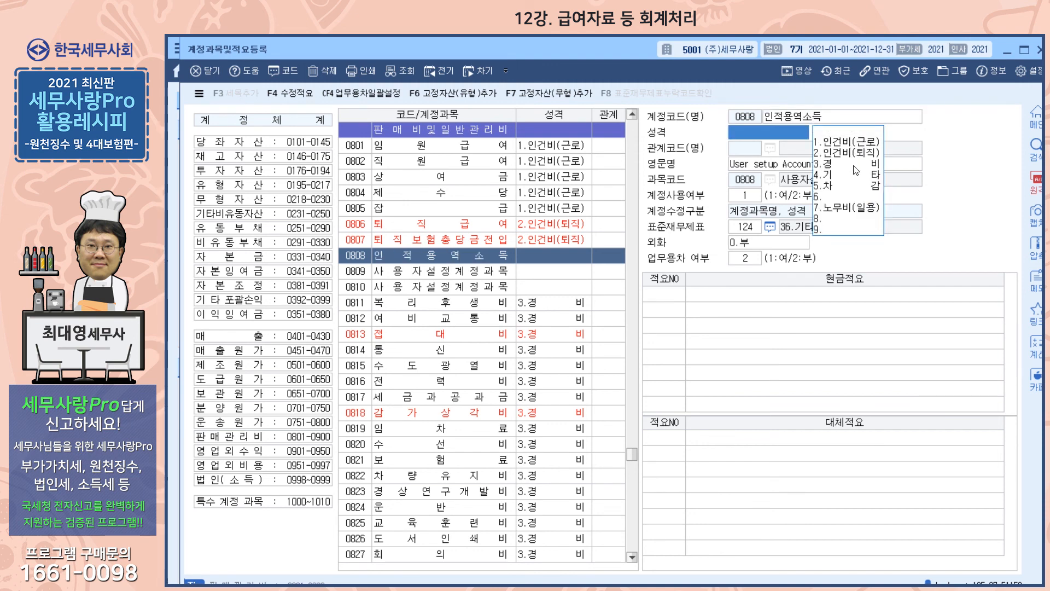
{"action": "left_click", "coordinate": [842, 175]}
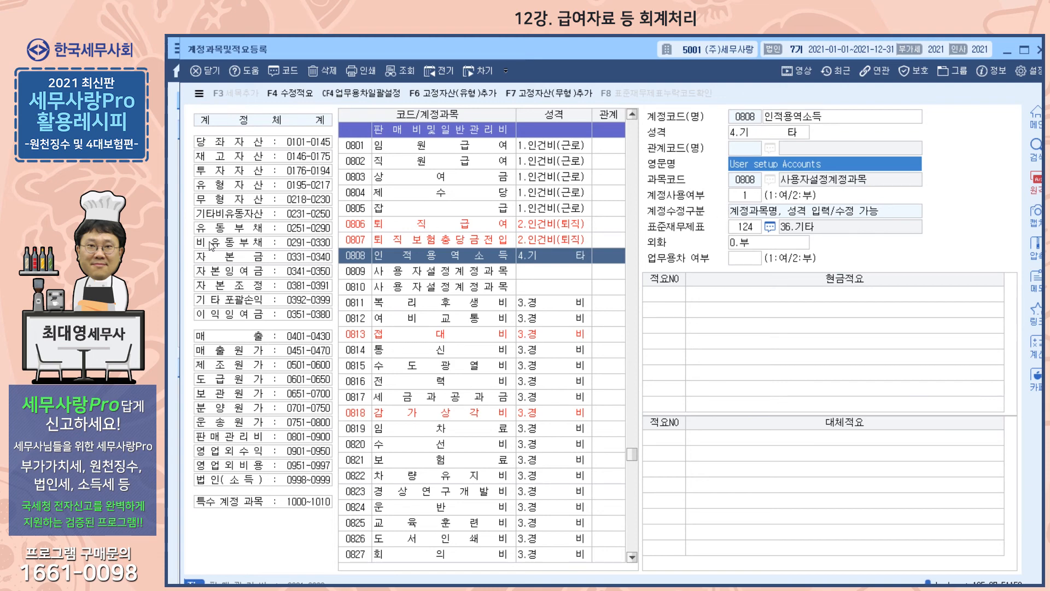
{"action": "key", "text": "Escape"}
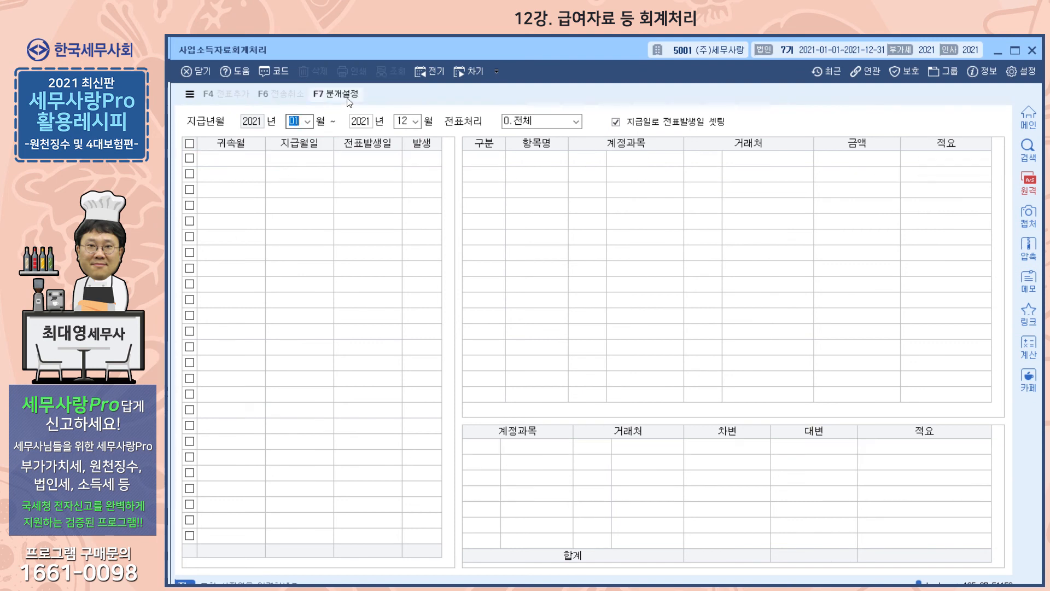
In the 분개설정 of 사업소득자료회계처리, set the 사업소득 debit account to 80800 인적용역소득, apply it, and close the screen
{"action": "key", "text": "F7"}
{"action": "type", "text": "80800"}
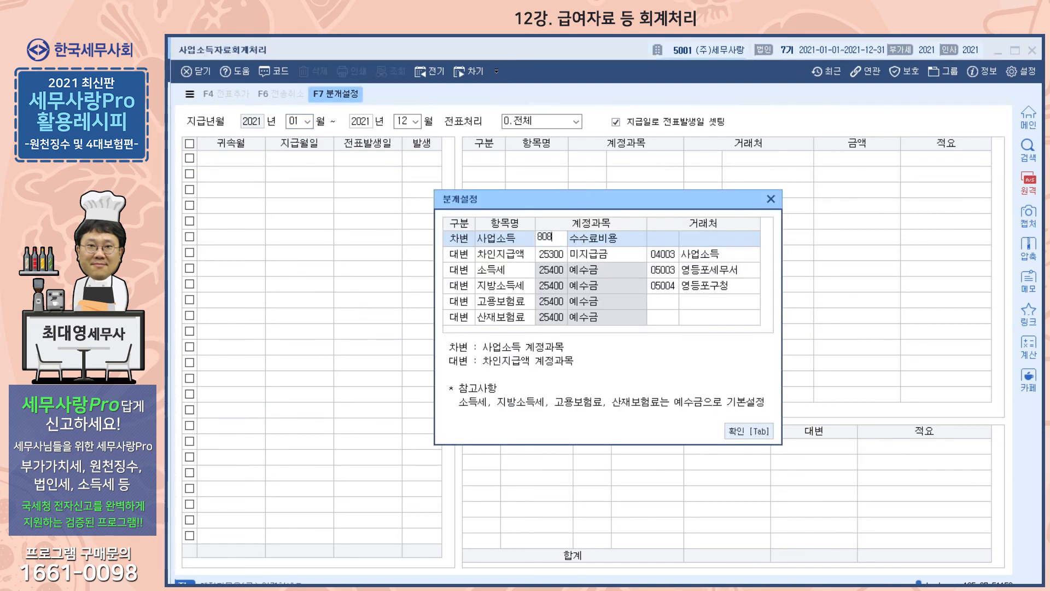
{"action": "key", "text": "Return"}
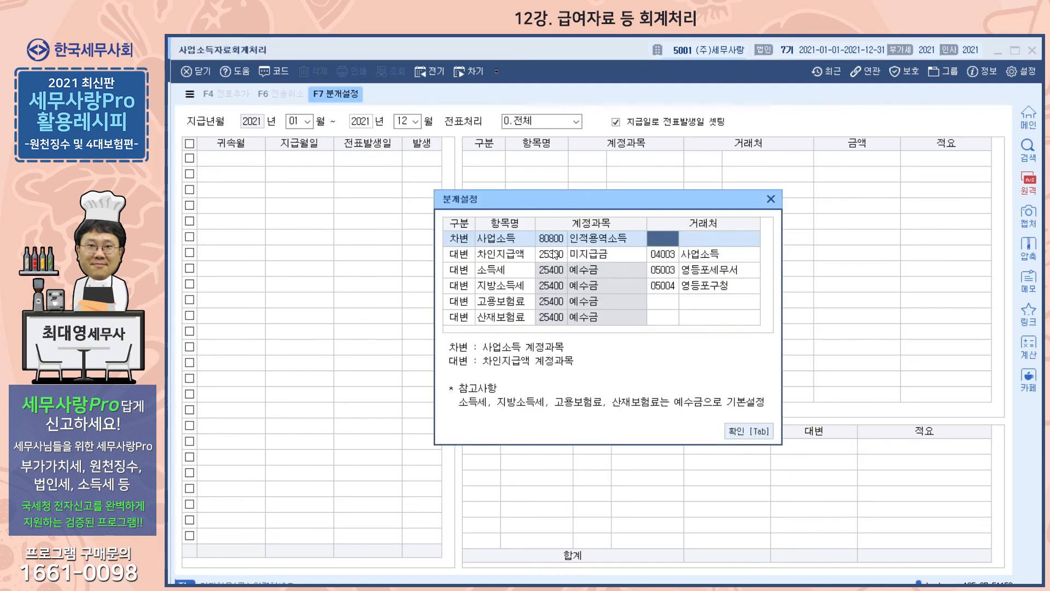
{"action": "left_click", "coordinate": [748, 431]}
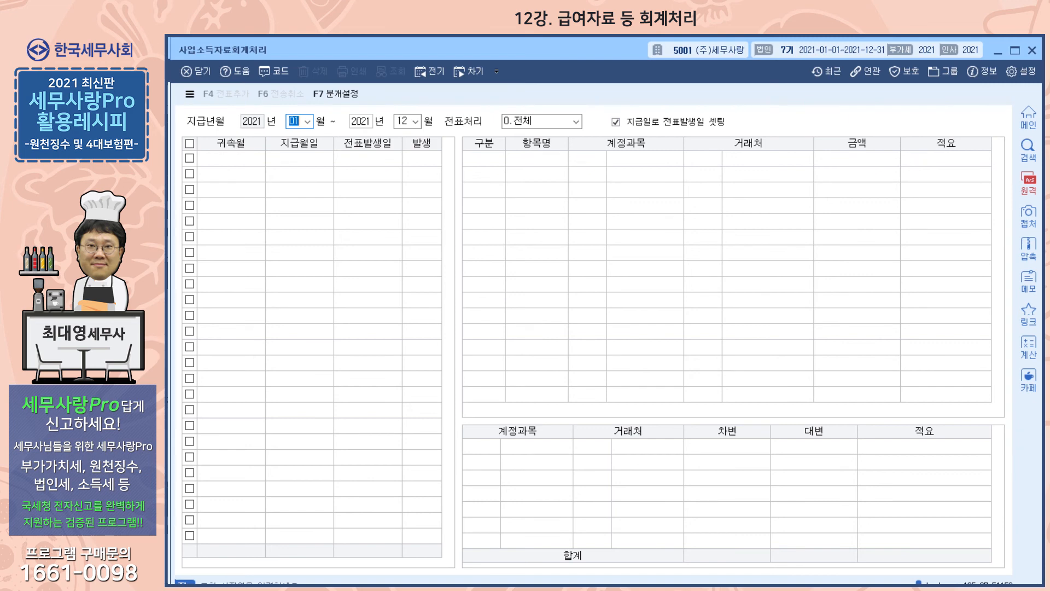
{"action": "key", "text": "Escape"}
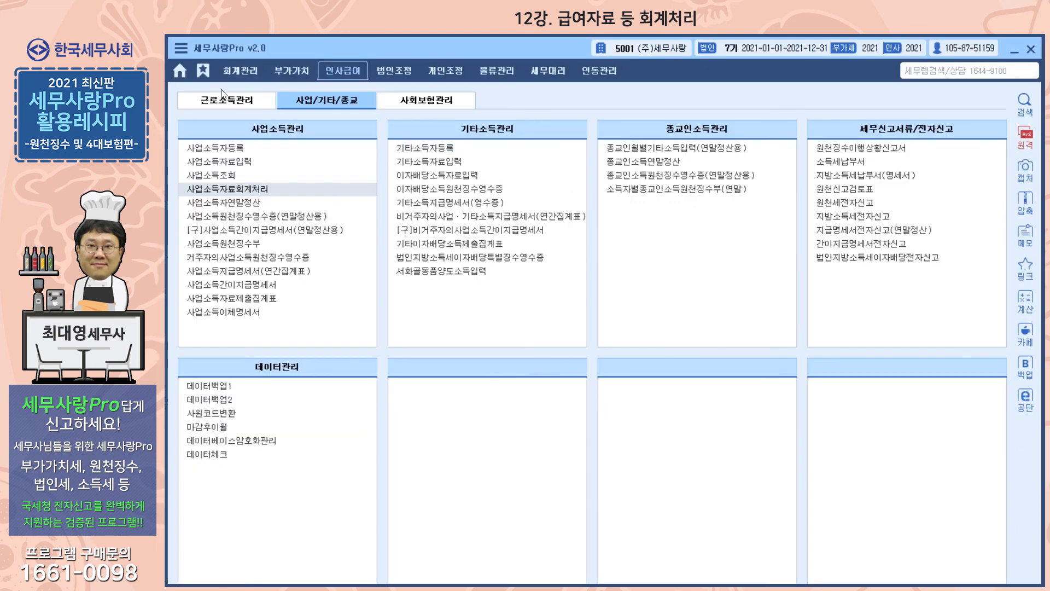
Reopen 계정과목및적요등록 and review the 판매관리비 accounts and the details of account 0808 인적용역소득
{"action": "left_click", "coordinate": [235, 72]}
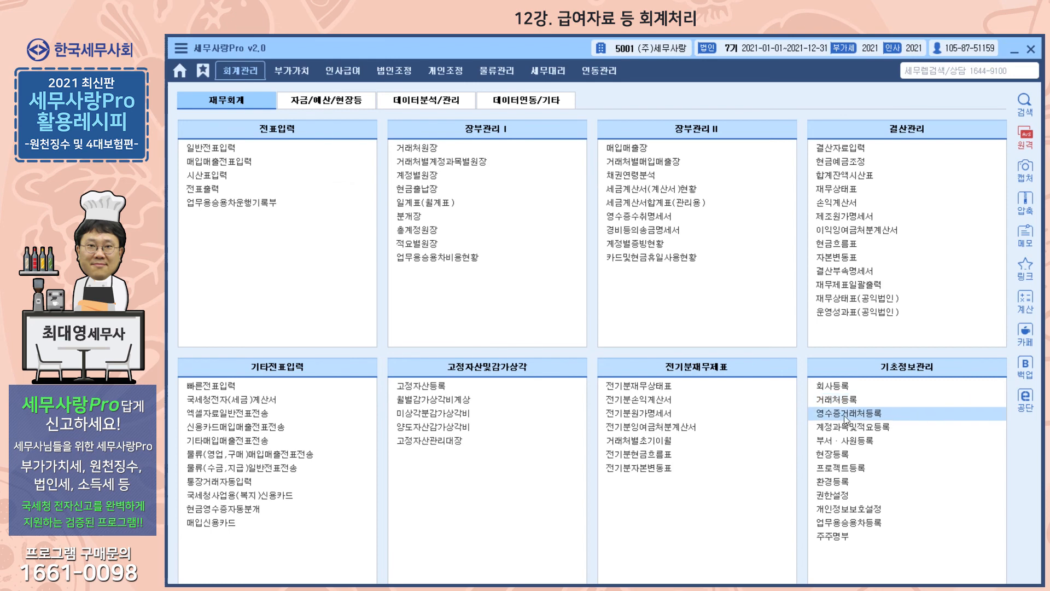
{"action": "left_click", "coordinate": [852, 427]}
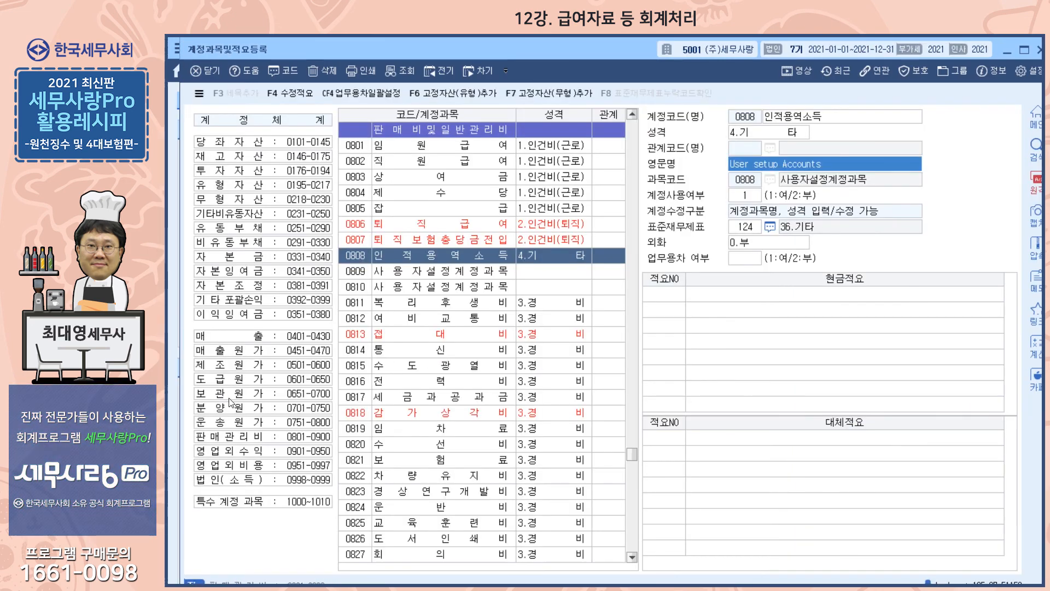
{"action": "left_click", "coordinate": [221, 437]}
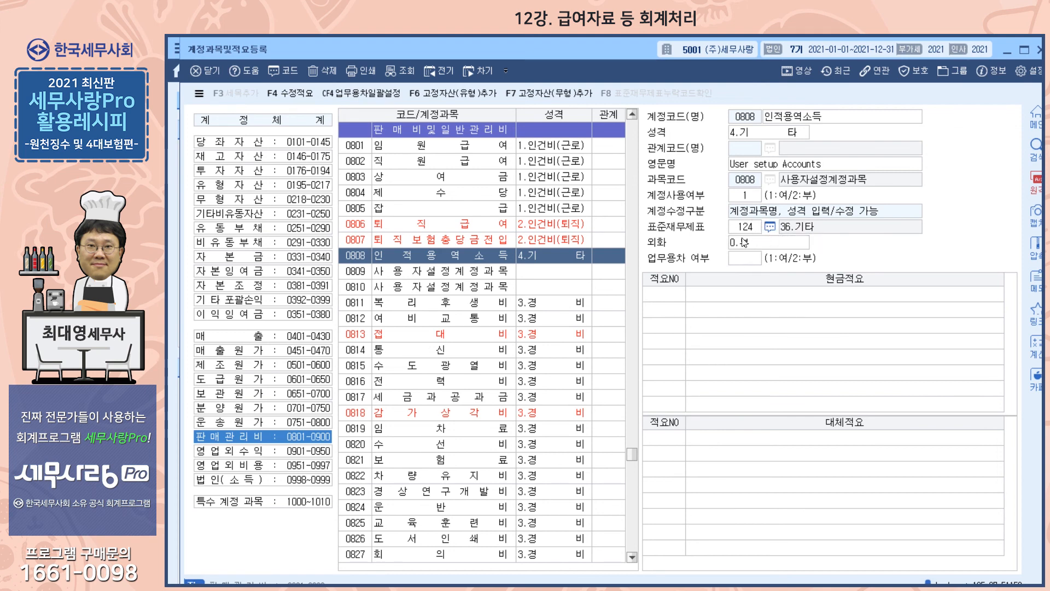
Open the 표준재무제표 item list for account 0808 인적용역소득 and examine the fee items around 105 가.국내지급수수료
{"action": "left_click", "coordinate": [769, 226]}
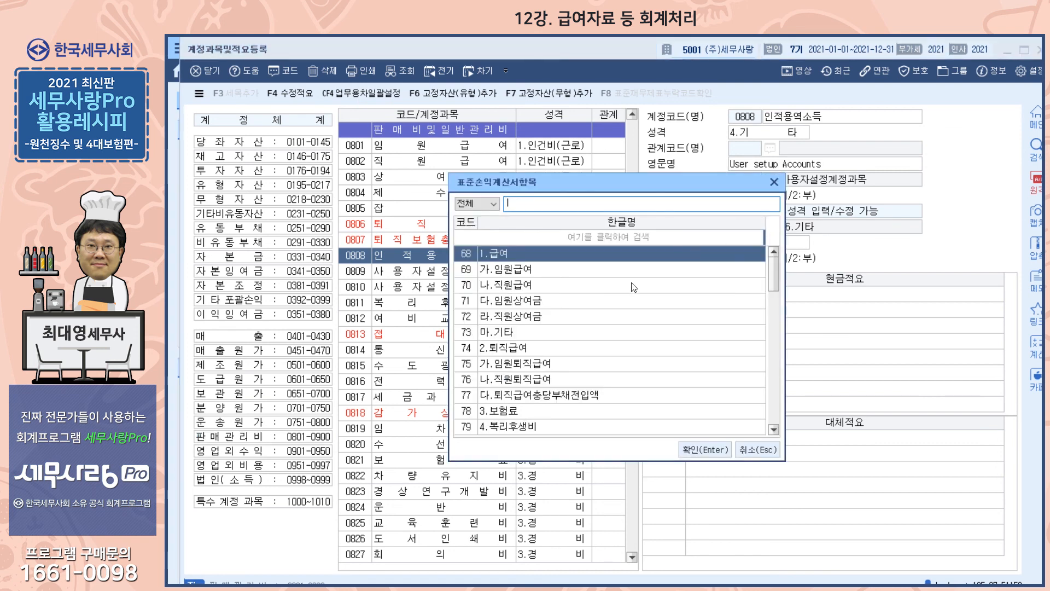
{"action": "scroll", "coordinate": [634, 287], "scroll_direction": "down", "scroll_amount": 9}
{"action": "scroll", "coordinate": [633, 285], "scroll_direction": "down", "scroll_amount": 5}
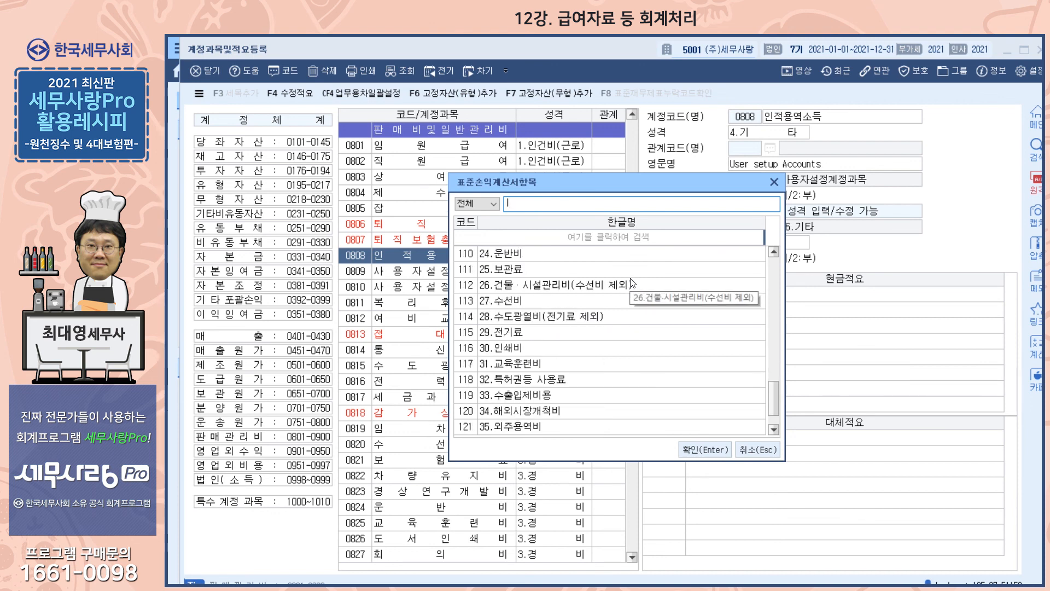
{"action": "scroll", "coordinate": [632, 283], "scroll_direction": "down", "scroll_amount": 1}
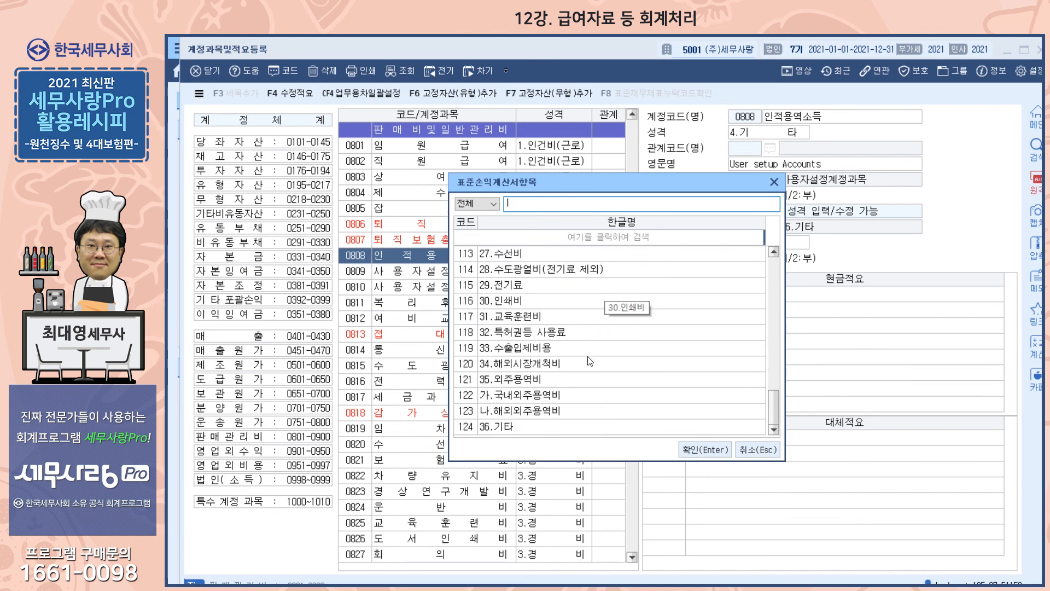
{"action": "scroll", "coordinate": [511, 373], "scroll_direction": "up", "scroll_amount": 4}
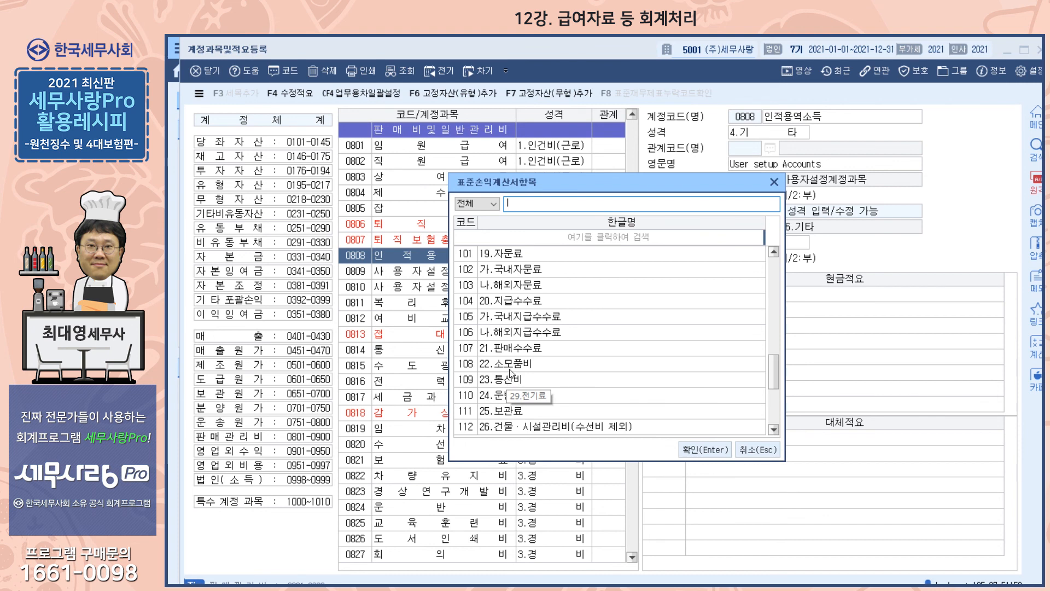
{"action": "left_click", "coordinate": [541, 317]}
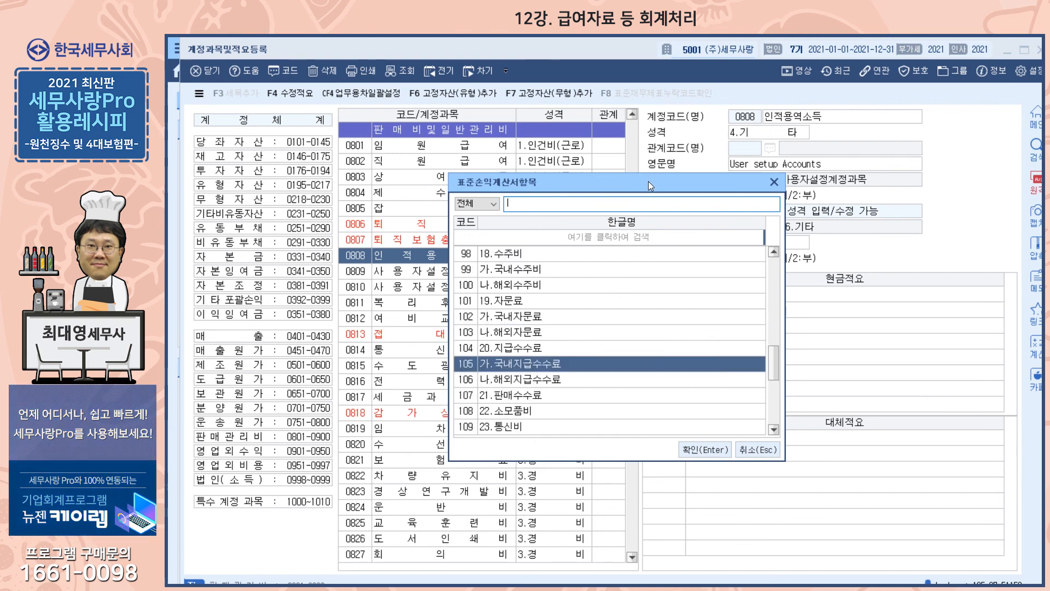
{"action": "left_click_drag", "start_coordinate": [647, 181], "coordinate": [453, 215]}
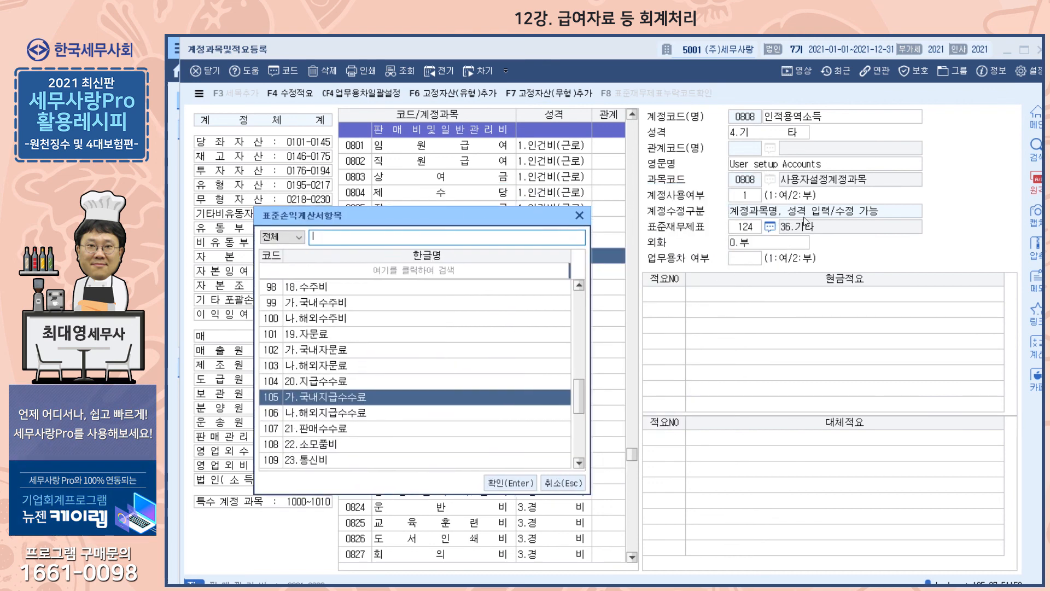
Compare 124 36.기타 and 121 35.외주용역비 with the other 표준손익계산서항목 entries, cancel the list, and close 계정과목및적요등록
{"action": "left_click_drag", "start_coordinate": [580, 405], "coordinate": [579, 459]}
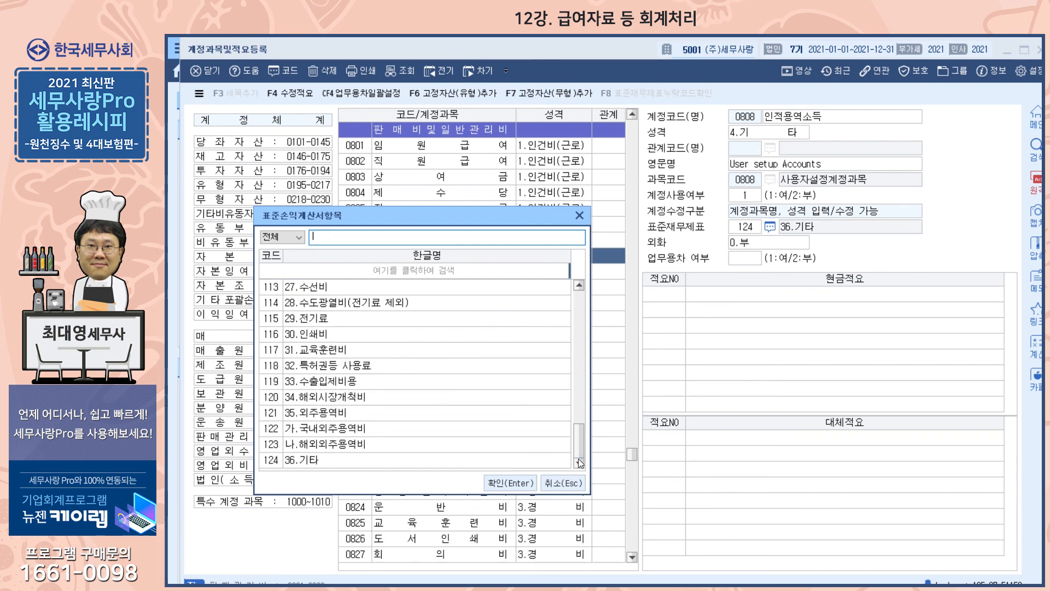
{"action": "left_click", "coordinate": [326, 458]}
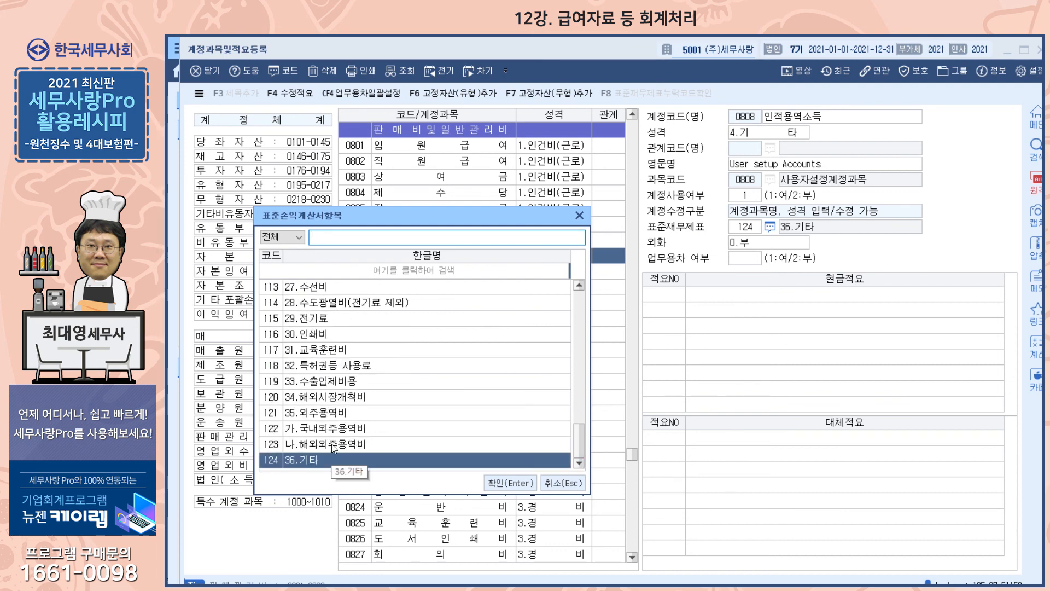
{"action": "left_click", "coordinate": [316, 412]}
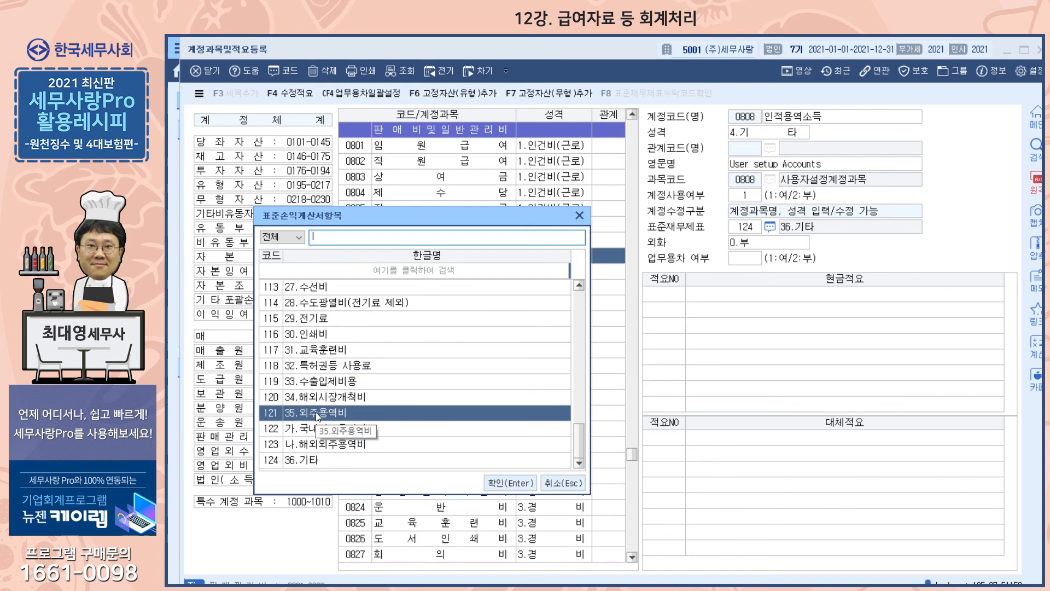
{"action": "scroll", "coordinate": [316, 412], "scroll_direction": "up", "scroll_amount": 3}
{"action": "scroll", "coordinate": [319, 416], "scroll_direction": "up", "scroll_amount": 7}
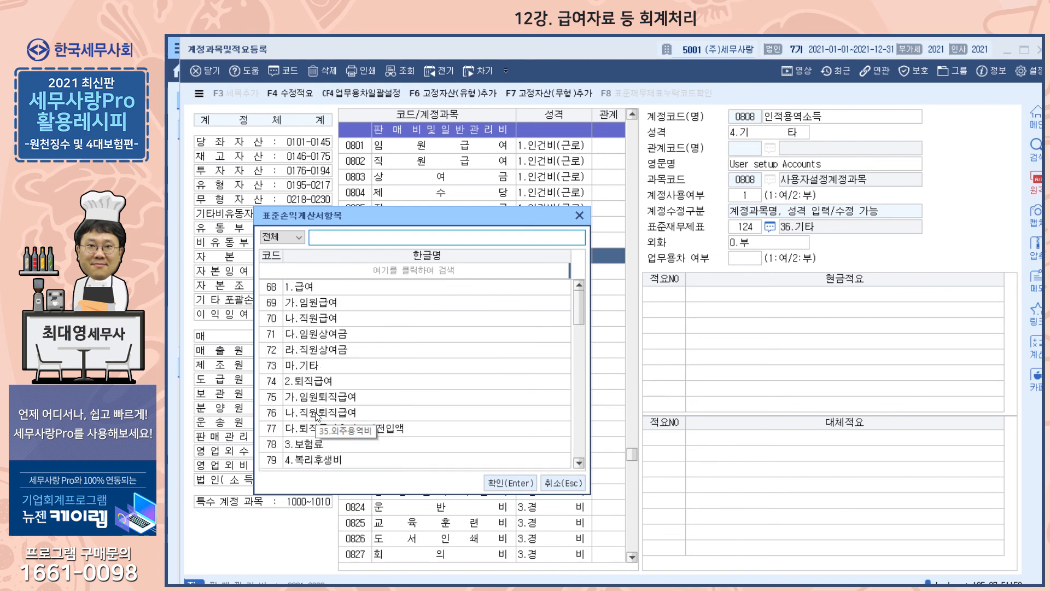
{"action": "scroll", "coordinate": [353, 359], "scroll_direction": "down", "scroll_amount": 1}
{"action": "scroll", "coordinate": [370, 368], "scroll_direction": "down", "scroll_amount": 7}
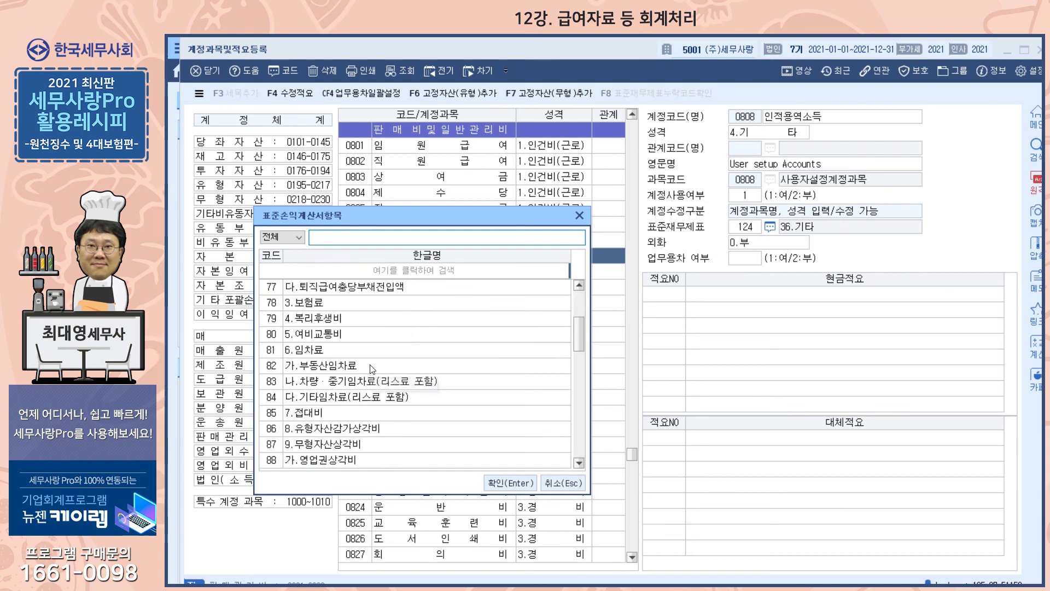
{"action": "scroll", "coordinate": [371, 369], "scroll_direction": "down", "scroll_amount": 2}
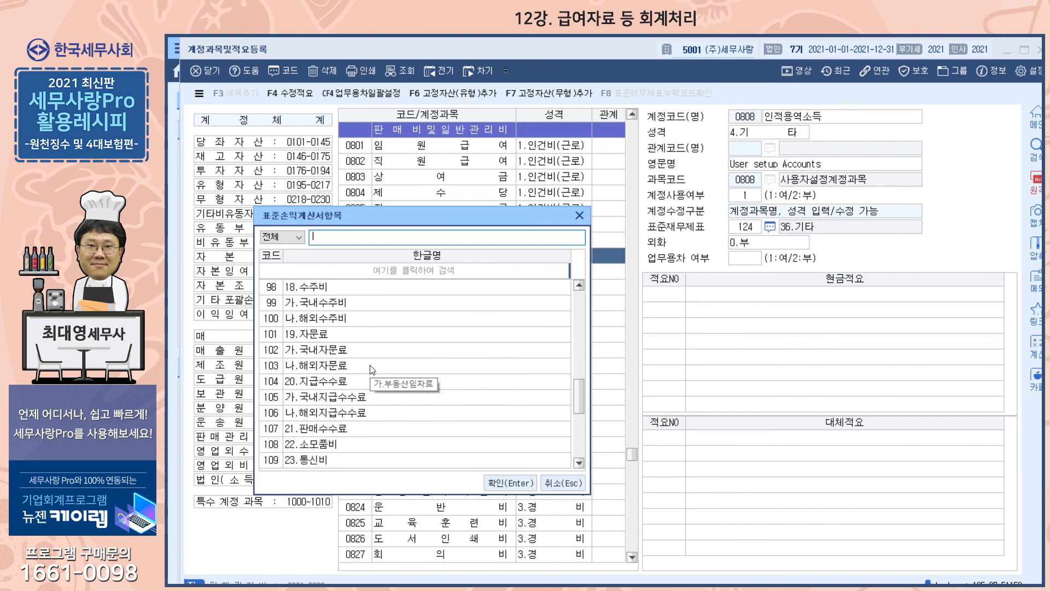
{"action": "scroll", "coordinate": [372, 370], "scroll_direction": "down", "scroll_amount": 4}
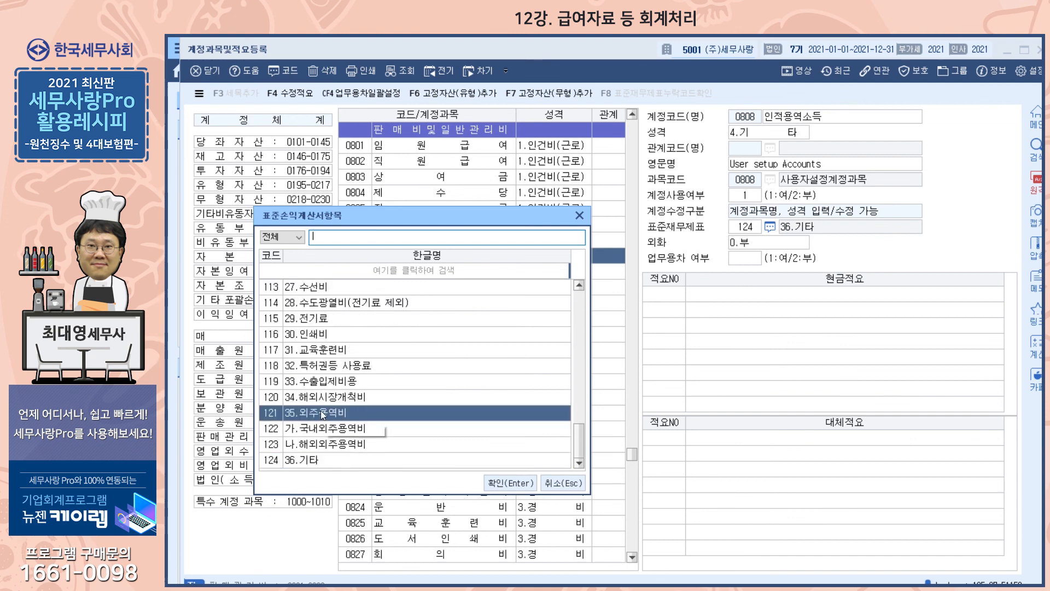
{"action": "key", "text": "Escape"}
{"action": "left_click", "coordinate": [611, 346]}
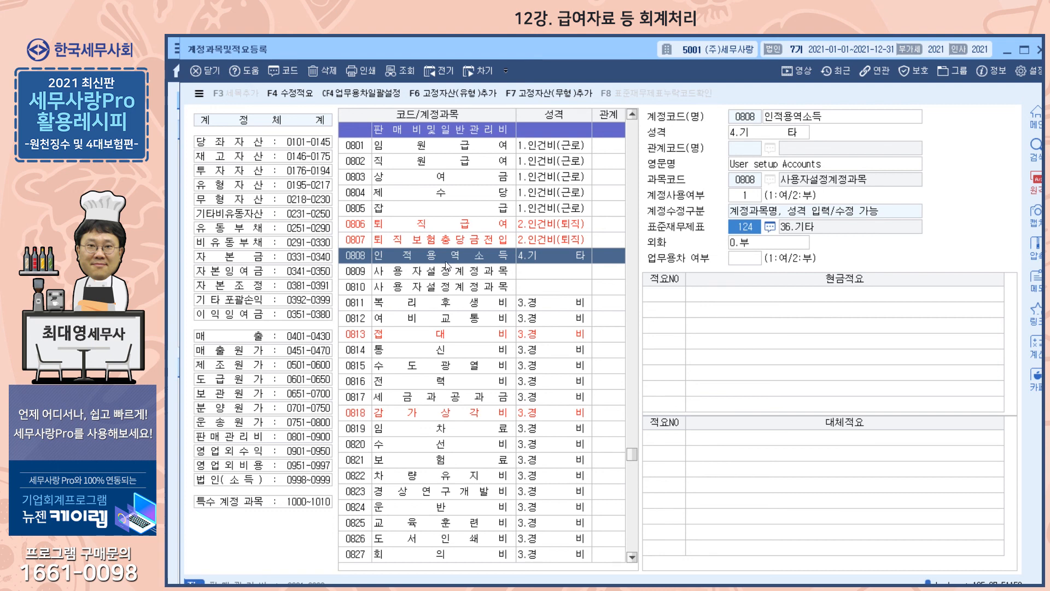
{"action": "key", "text": "Escape"}
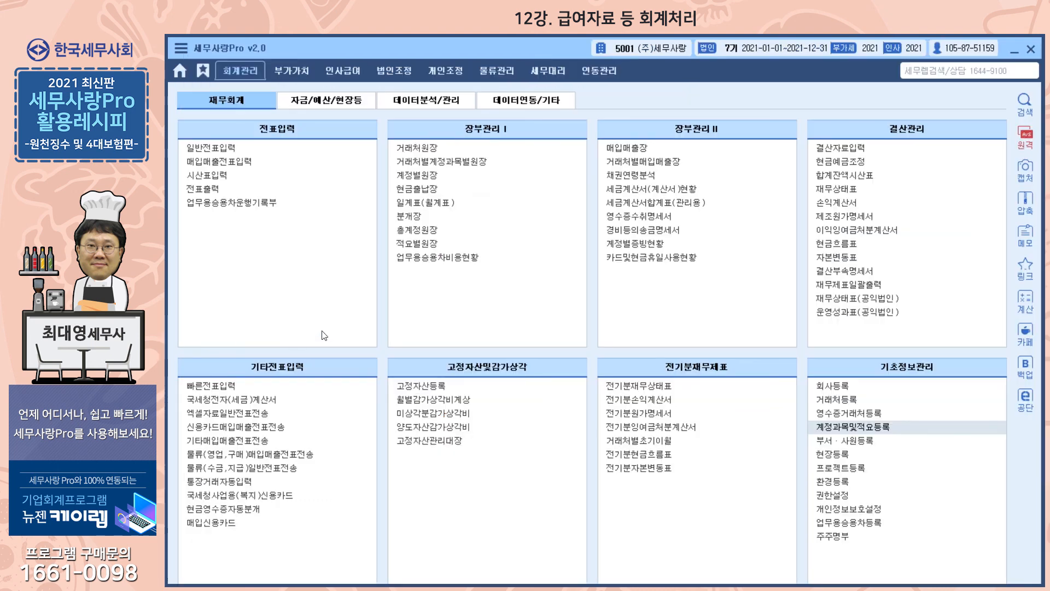
Reopen 사업소득자료회계처리 and check the 사업소득 debit account in its 분개설정
{"action": "left_click", "coordinate": [331, 70]}
{"action": "left_click", "coordinate": [241, 191]}
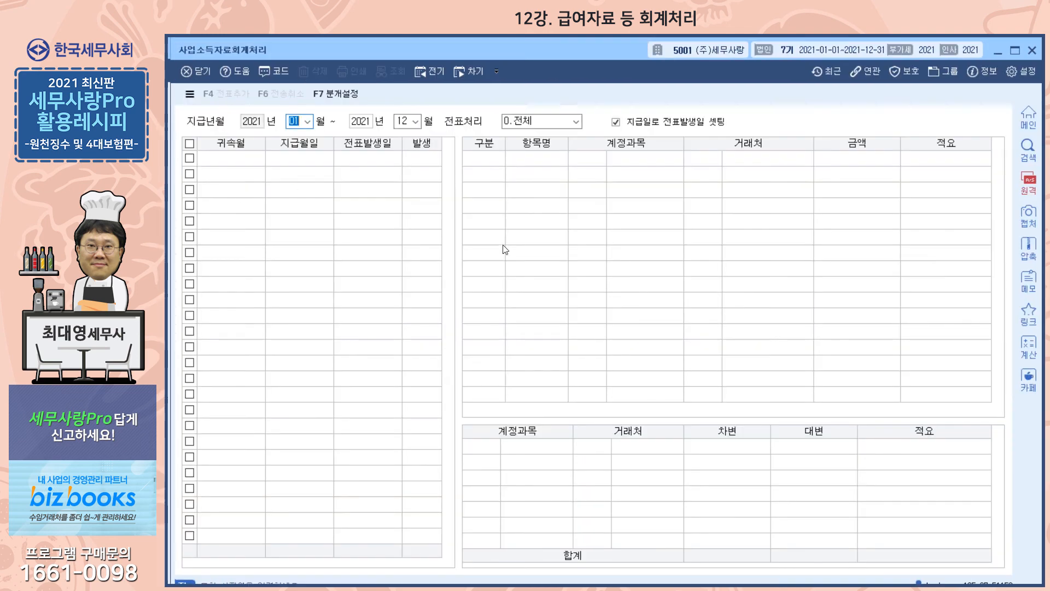
{"action": "left_click", "coordinate": [347, 93]}
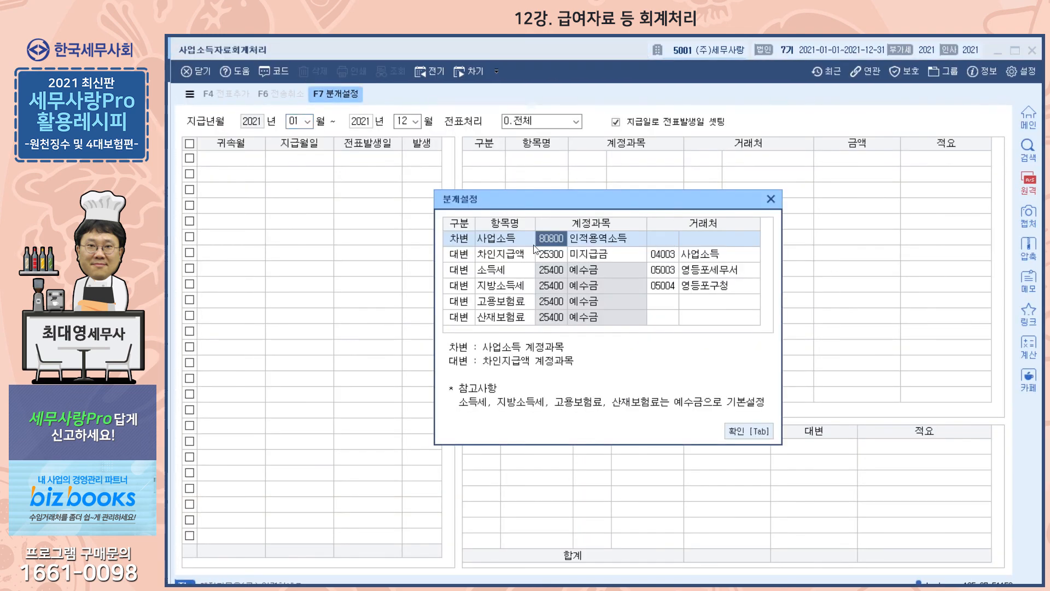